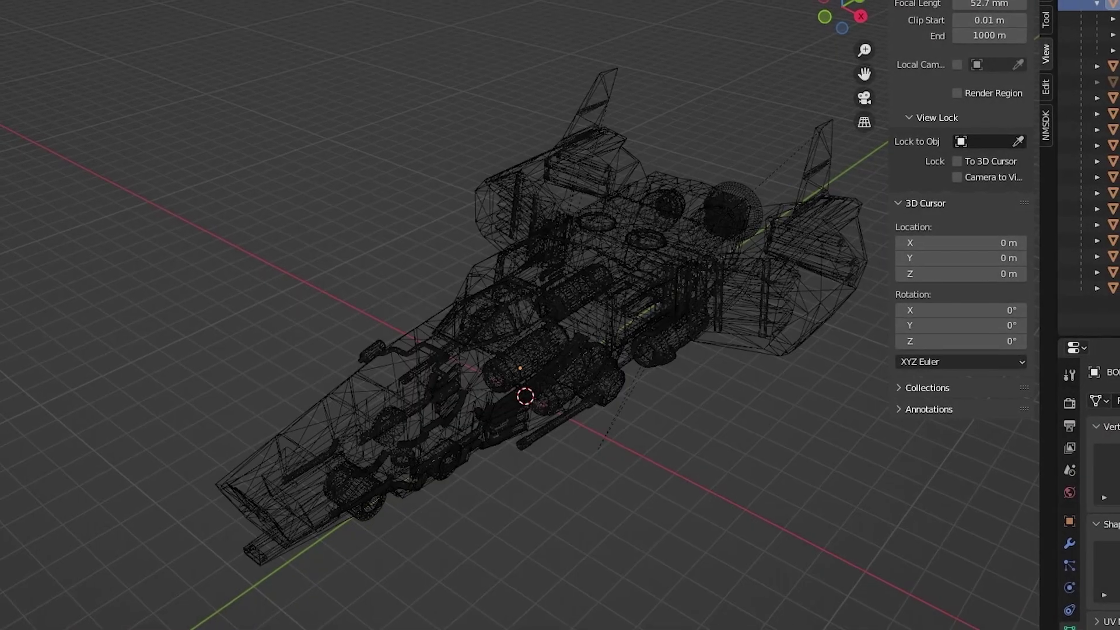
{"action": "key", "text": "a"}
{"action": "key", "text": "shift+z"}
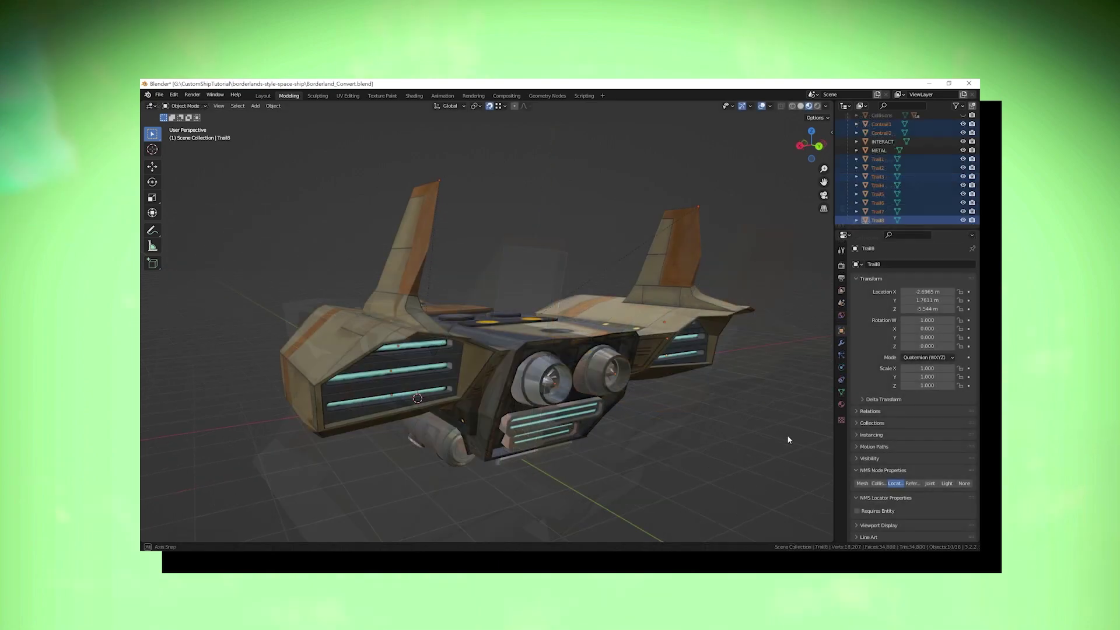
{"action": "middle_click_drag", "start_coordinate": [788, 439], "coordinate": [717, 426]}
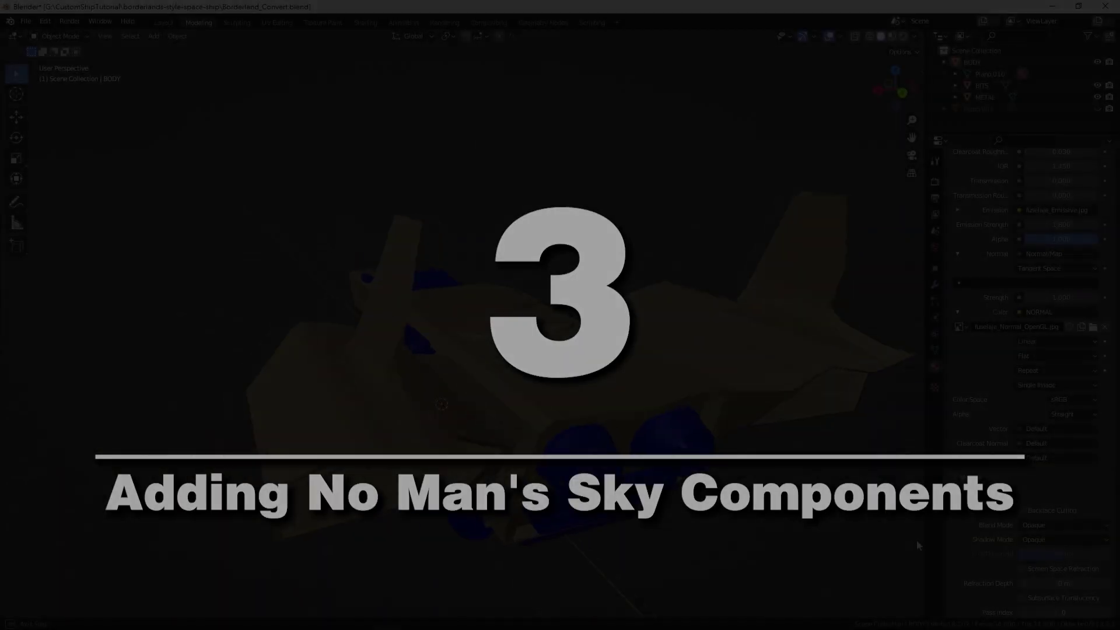
{"action": "middle_click_drag", "start_coordinate": [916, 545], "coordinate": [155, 553]}
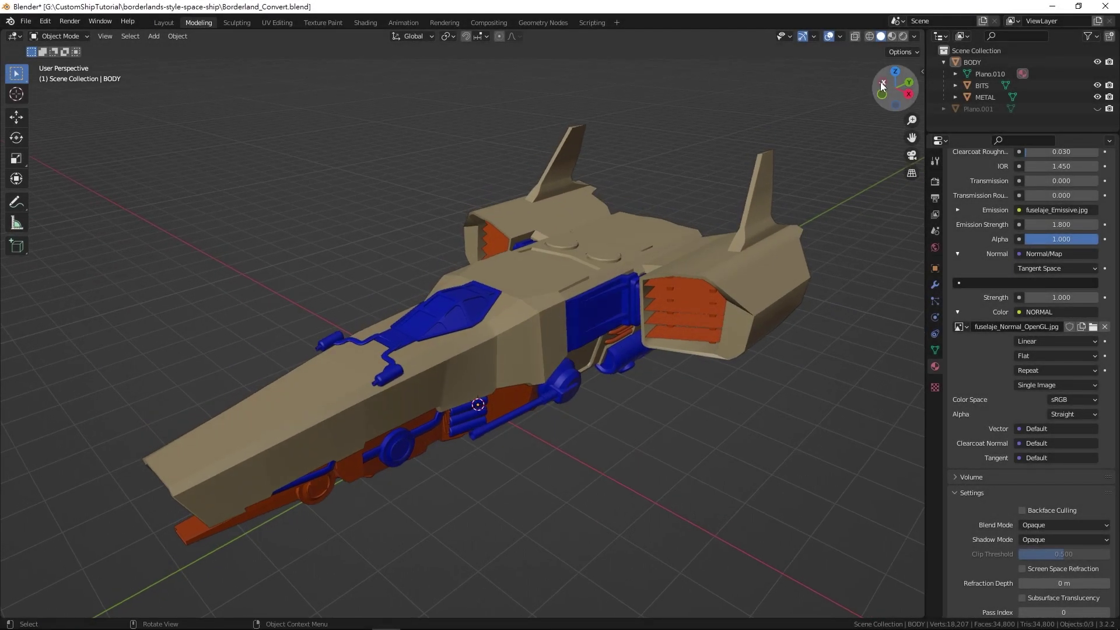
Display the ship in Material Preview shading and inspect it from several sides
{"action": "left_click", "coordinate": [893, 37]}
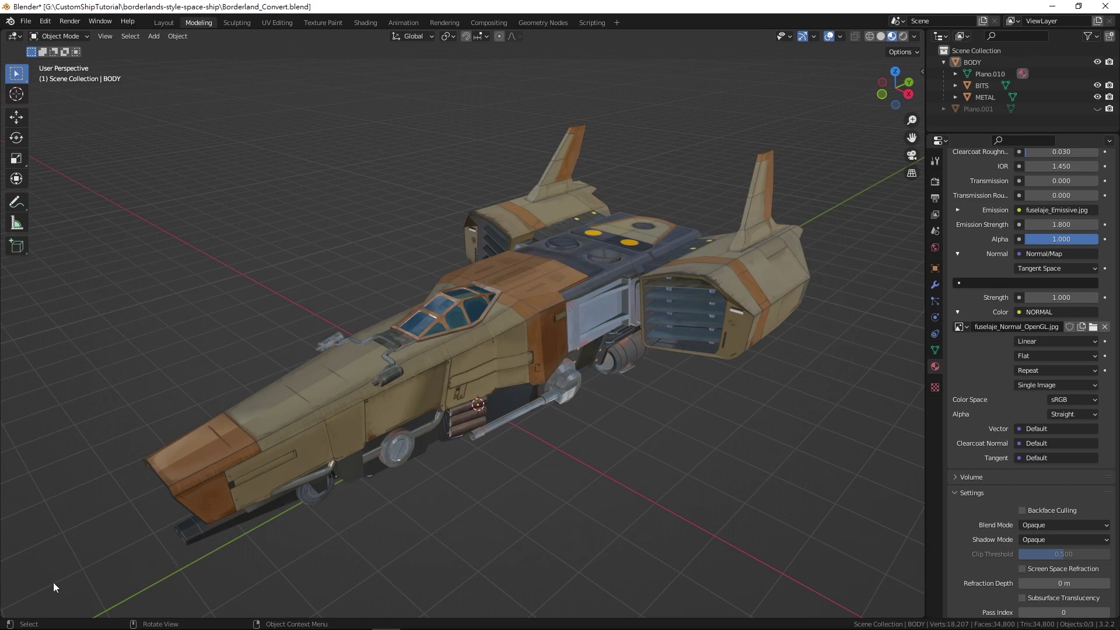
{"action": "middle_click_drag", "start_coordinate": [54, 582], "coordinate": [588, 575]}
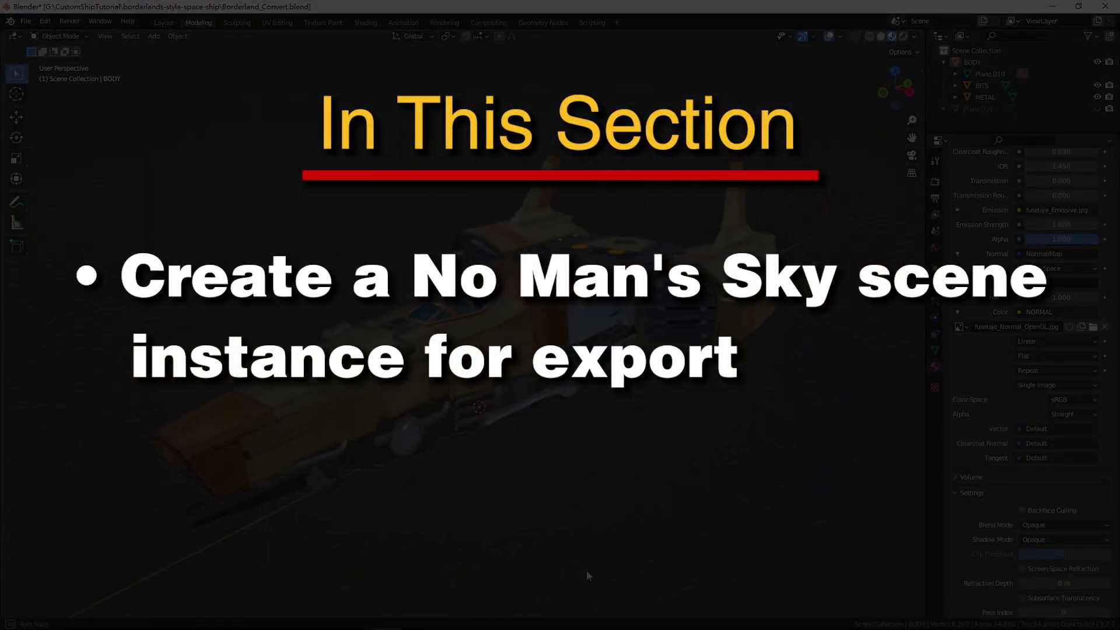
{"action": "middle_click_drag", "start_coordinate": [670, 569], "coordinate": [261, 580]}
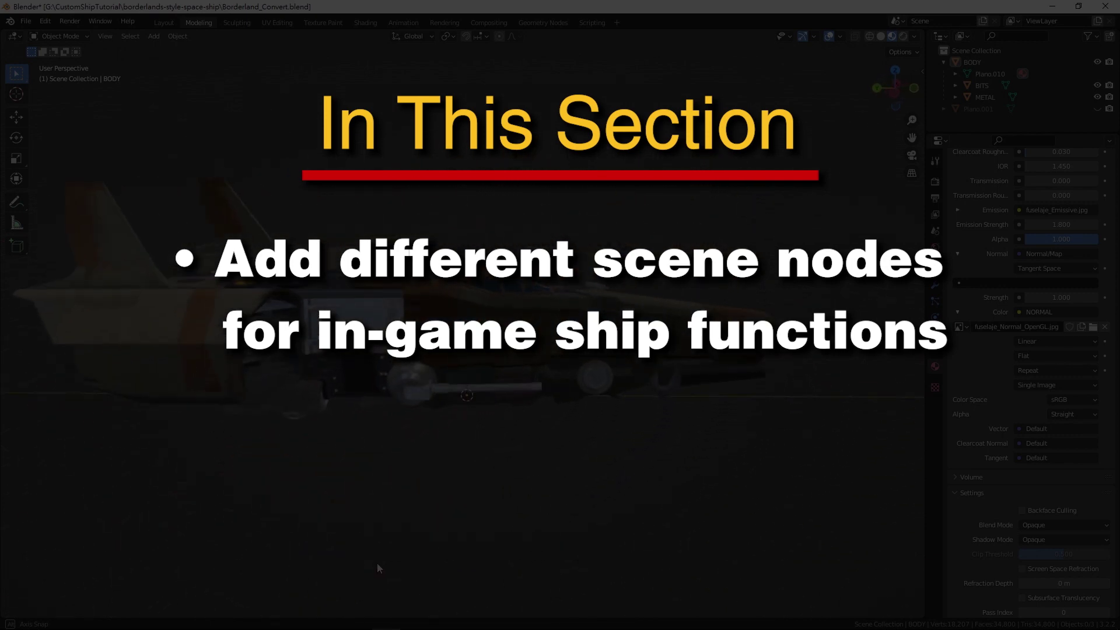
{"action": "middle_click_drag", "start_coordinate": [378, 567], "coordinate": [671, 573]}
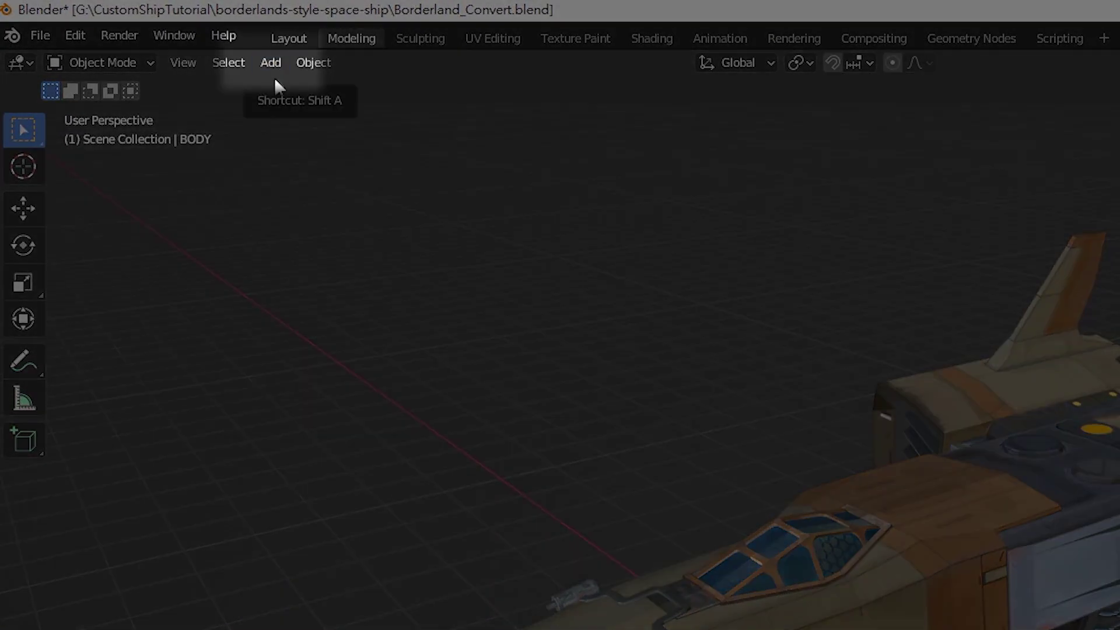
Create an empty NMSDK scene and set its reference scene name to WINDER_BORDERLAND
{"action": "left_click", "coordinate": [273, 65]}
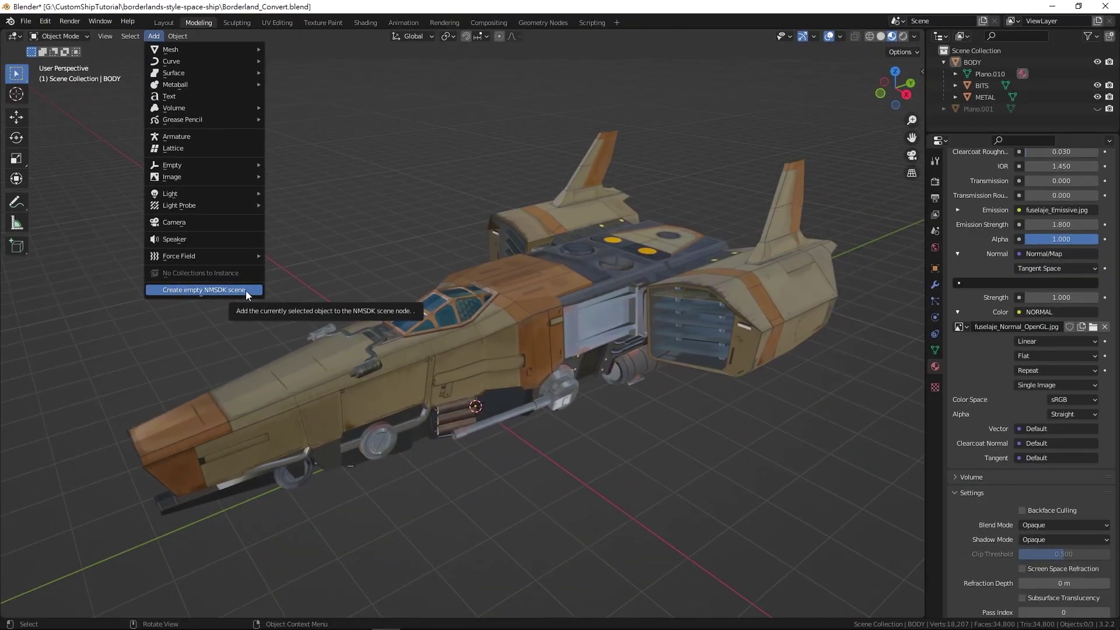
{"action": "left_click", "coordinate": [247, 291]}
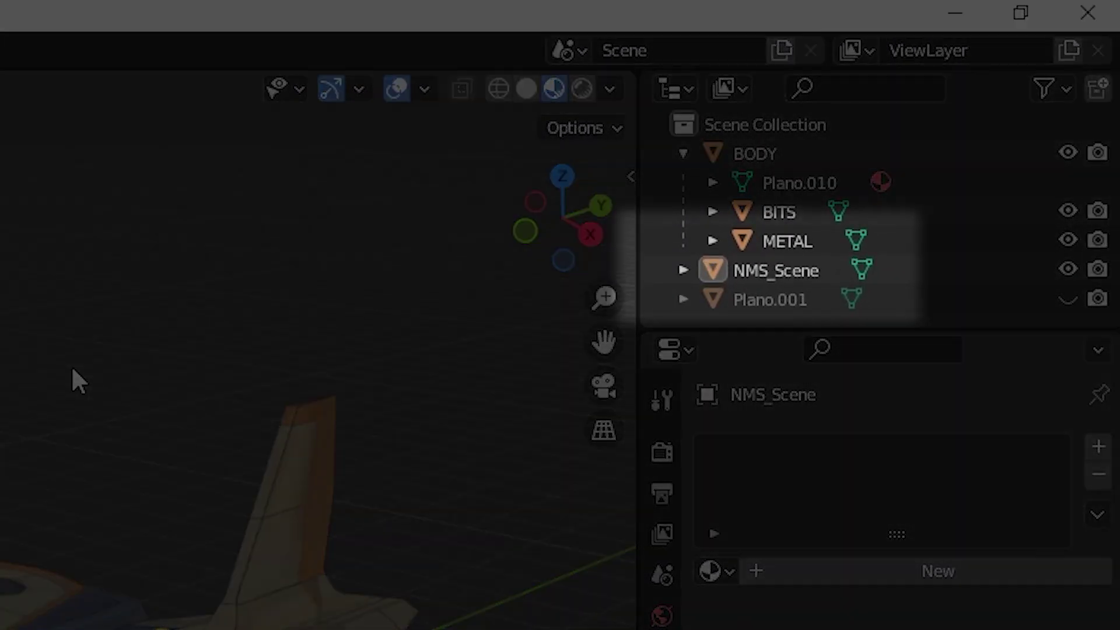
{"action": "left_click", "coordinate": [919, 283]}
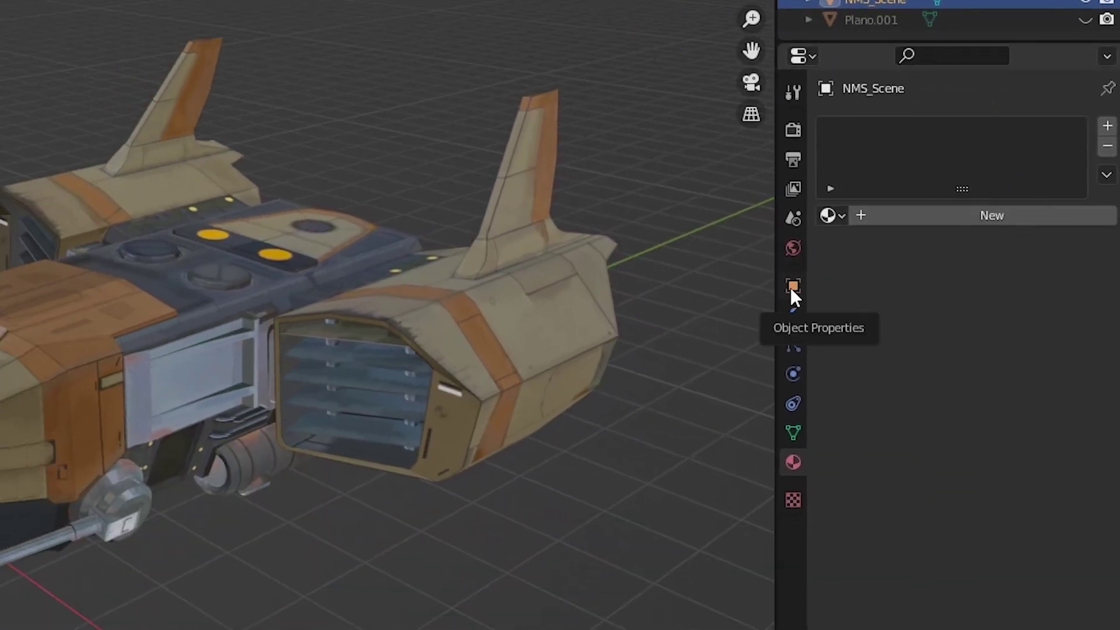
{"action": "left_click", "coordinate": [793, 287]}
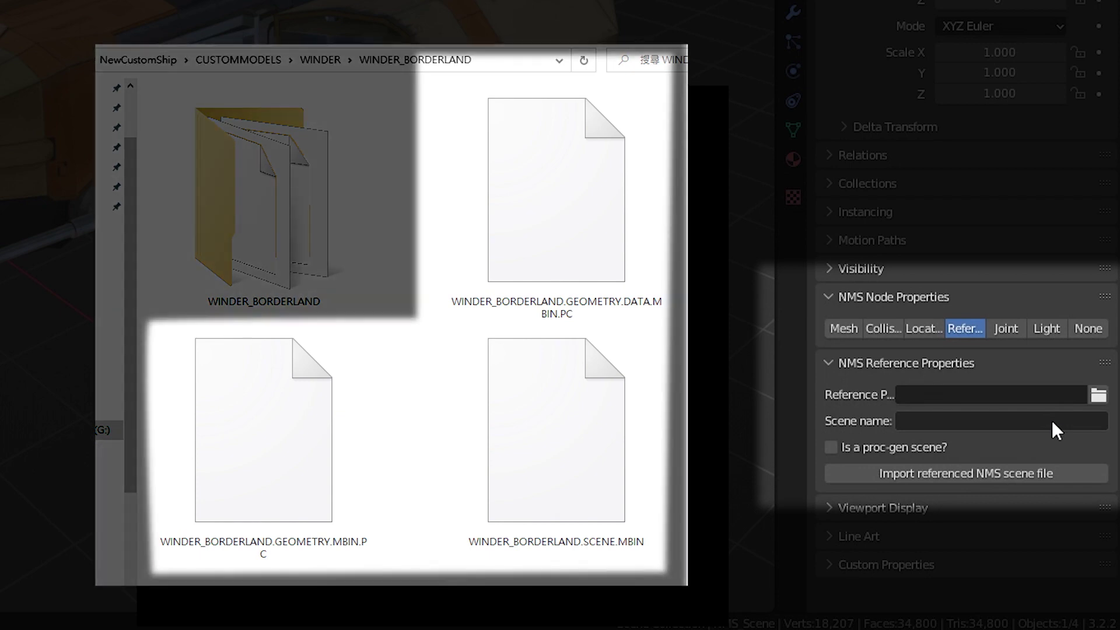
{"action": "left_click", "coordinate": [1053, 421]}
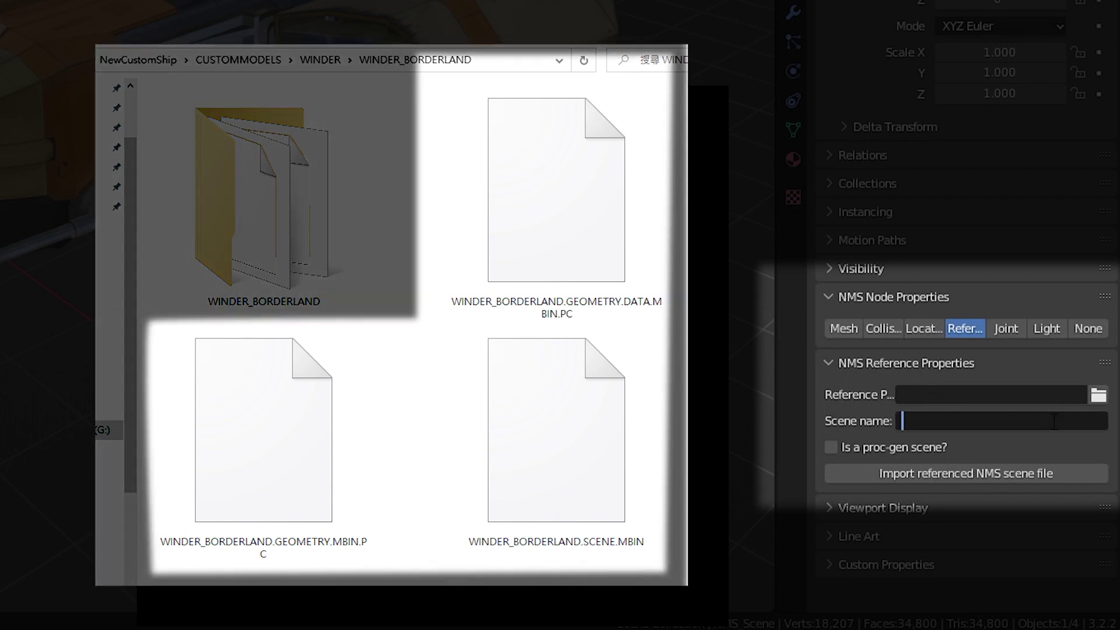
{"action": "type", "text": "WINDER_BORDERLAND"}
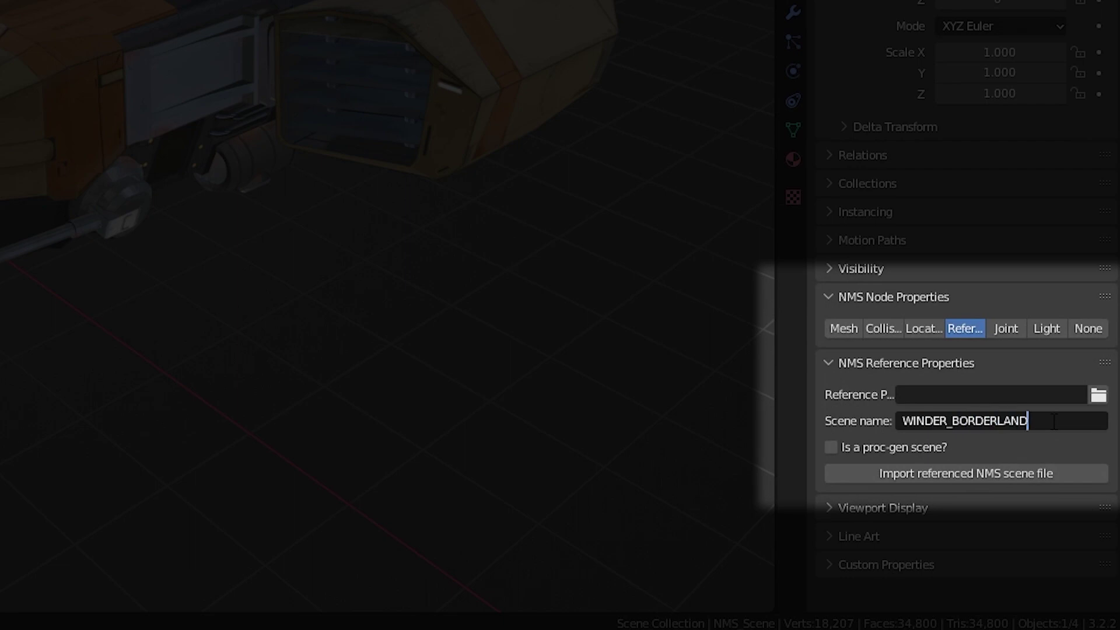
{"action": "key", "text": "Return"}
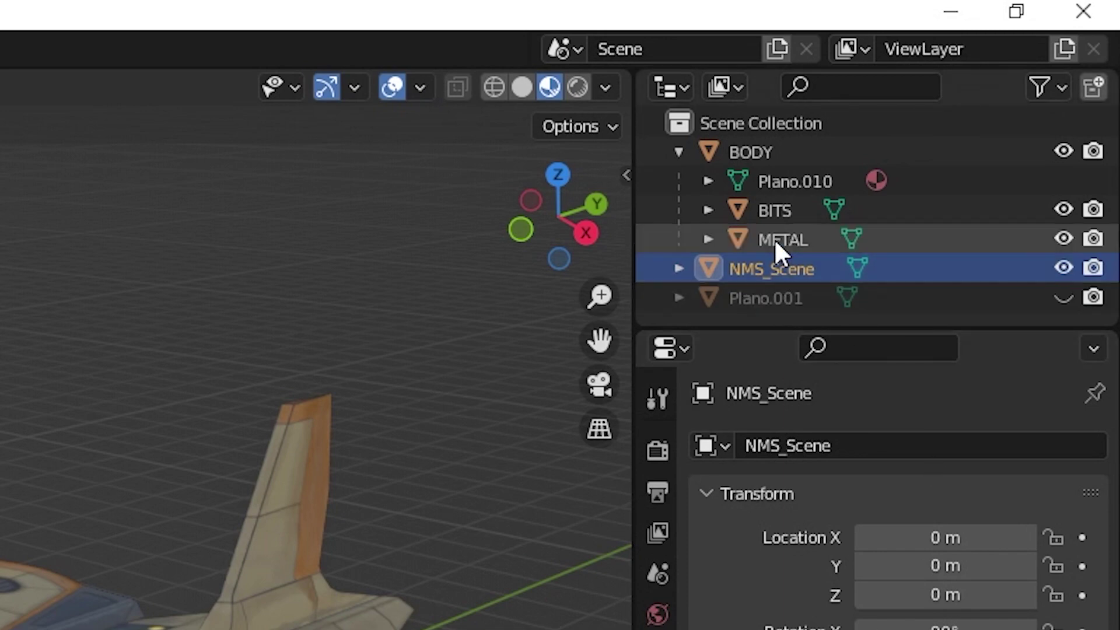
Parent Plano.001, METAL, BITS and BODY to NMS_Scene and expand its hierarchy to show the children
{"action": "left_click", "coordinate": [754, 298]}
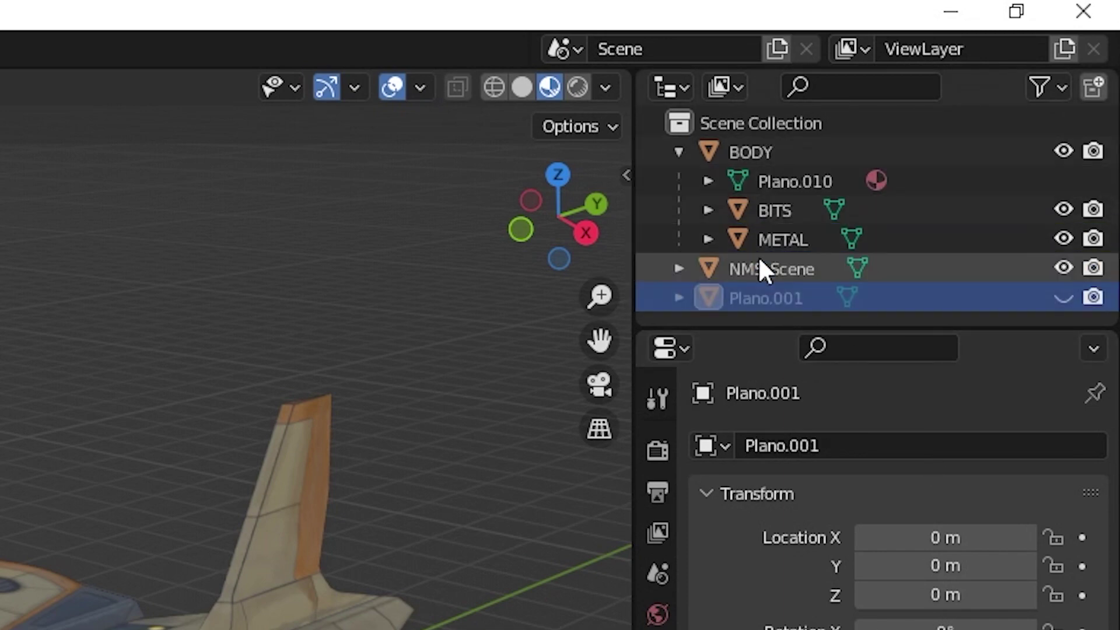
{"action": "left_click", "coordinate": [776, 239], "text": "ctrl"}
{"action": "left_click", "coordinate": [780, 211], "text": "ctrl"}
{"action": "left_click", "coordinate": [755, 152], "text": "ctrl"}
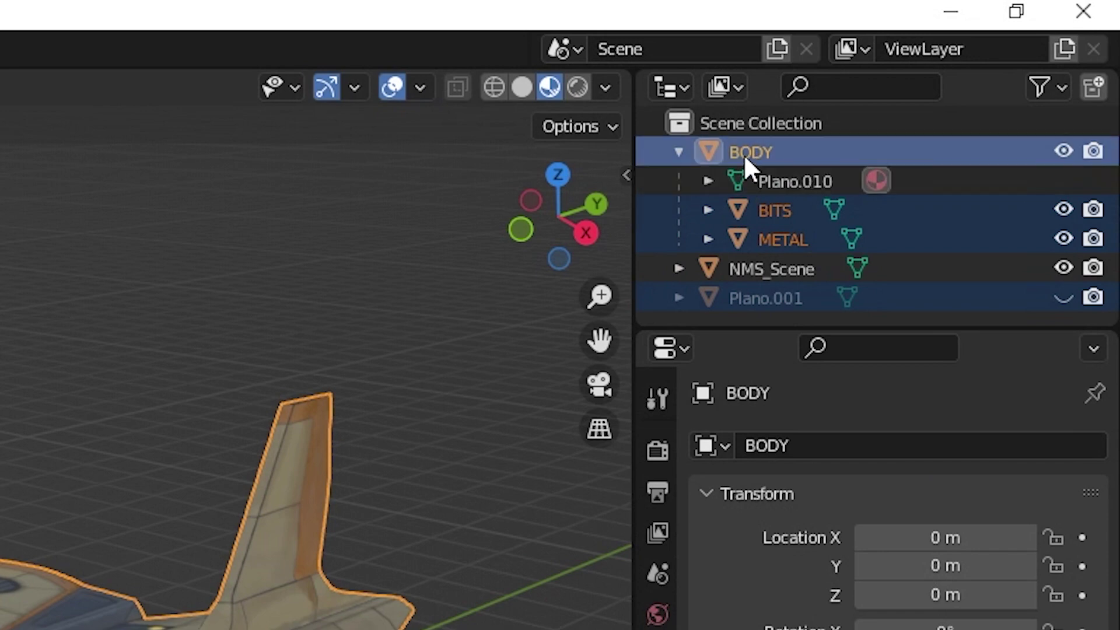
{"action": "left_click_drag", "start_coordinate": [792, 153], "coordinate": [803, 270]}
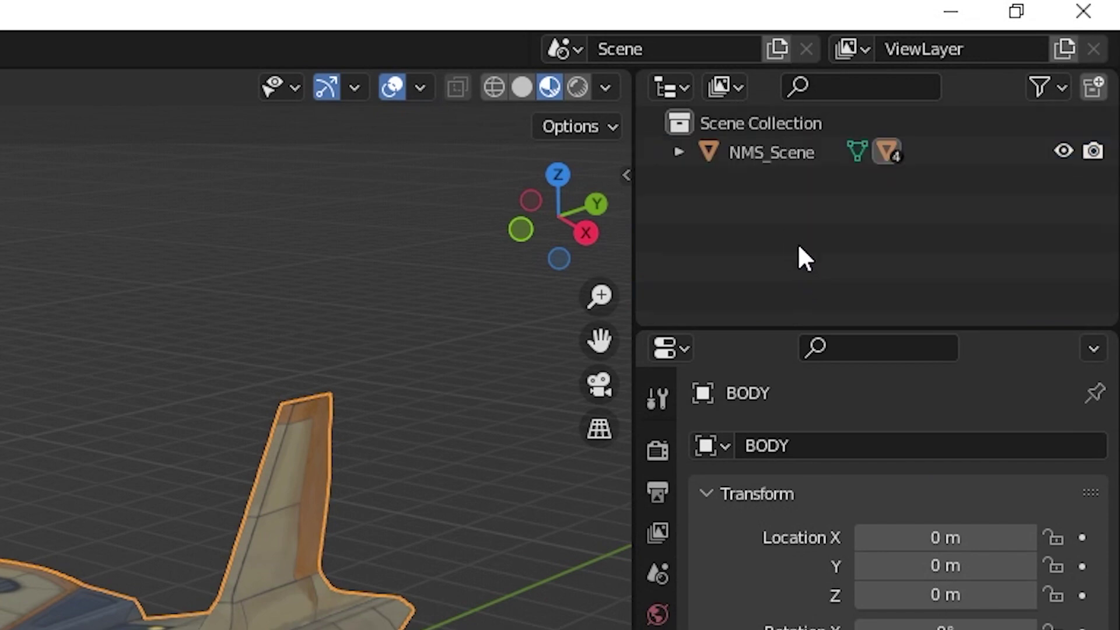
{"action": "left_click", "coordinate": [678, 151]}
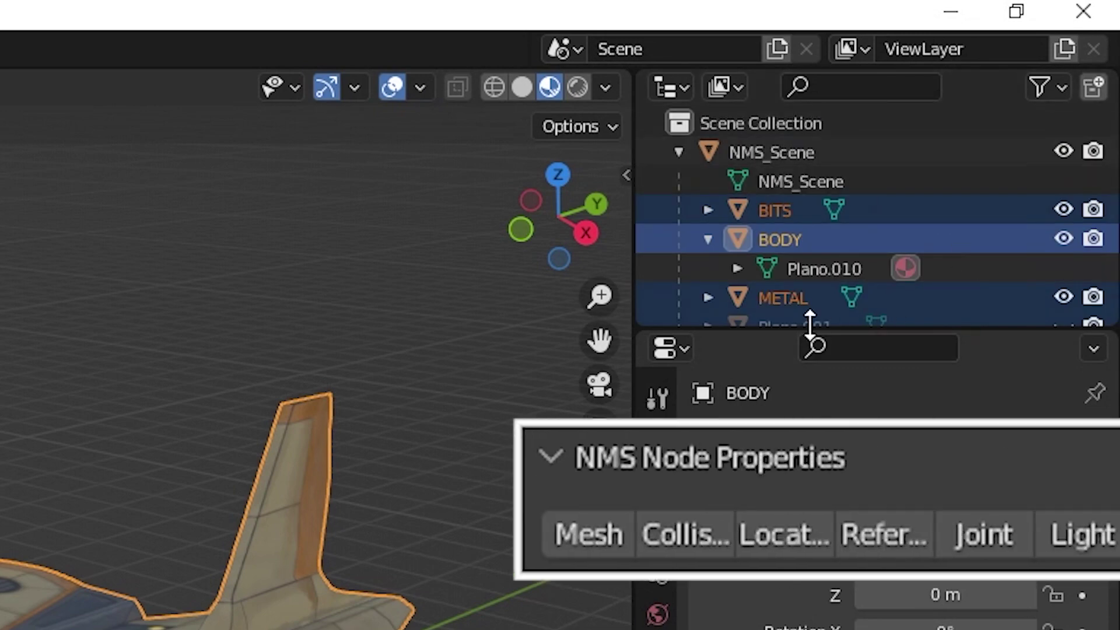
{"action": "left_click_drag", "start_coordinate": [810, 324], "coordinate": [817, 405]}
{"action": "left_click", "coordinate": [831, 382]}
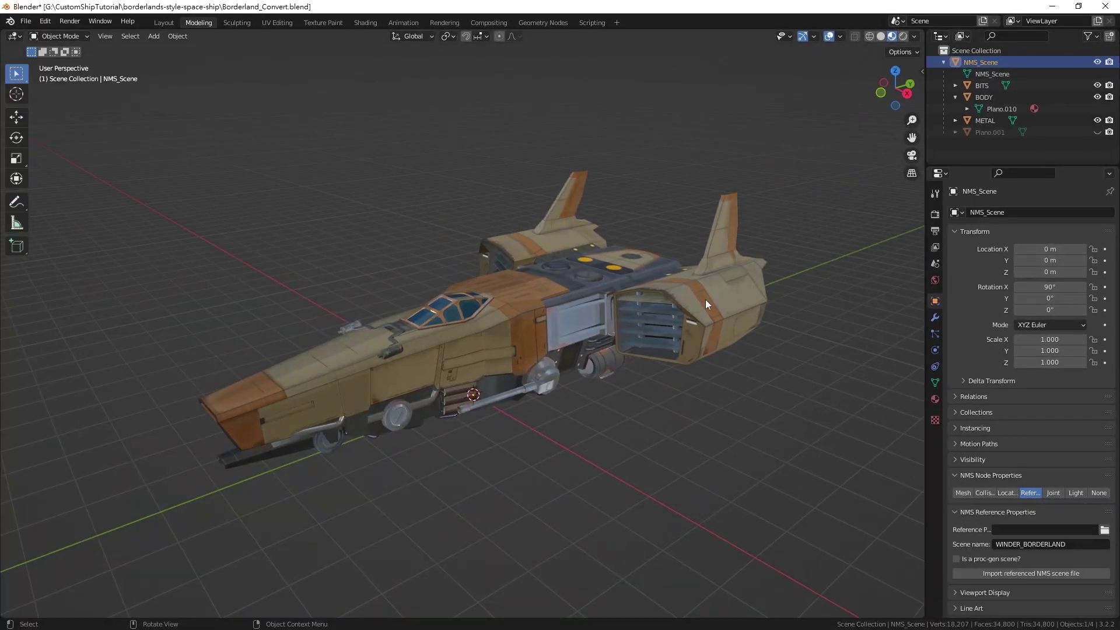
Add a Locator Node under NMS_Scene and rename it Collisions
{"action": "right_click", "coordinate": [379, 159]}
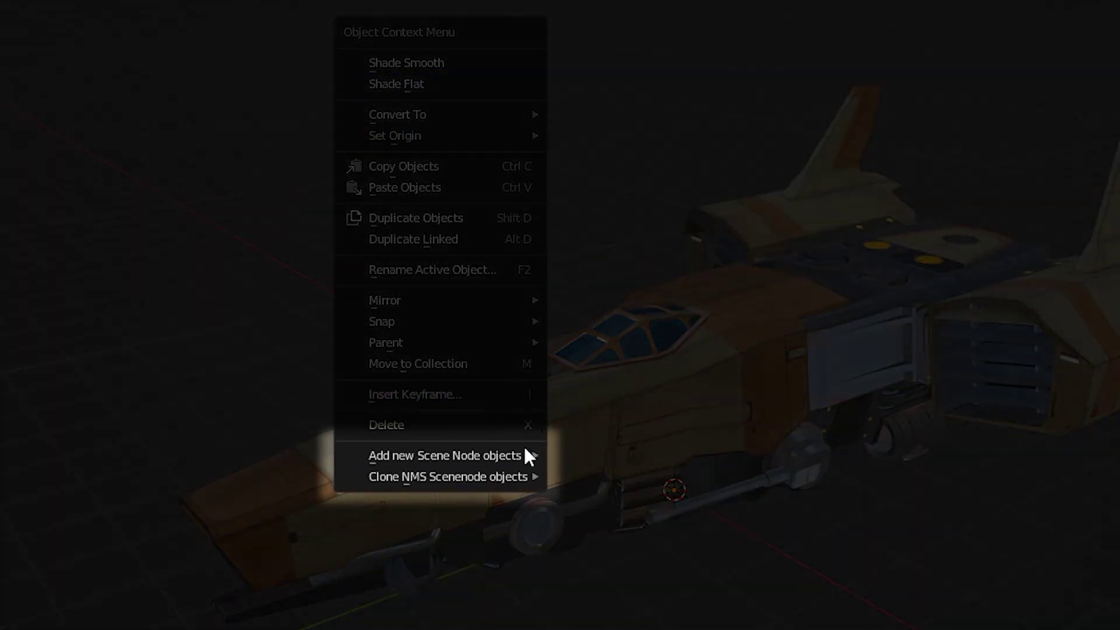
{"action": "mouse_move", "coordinate": [524, 456]}
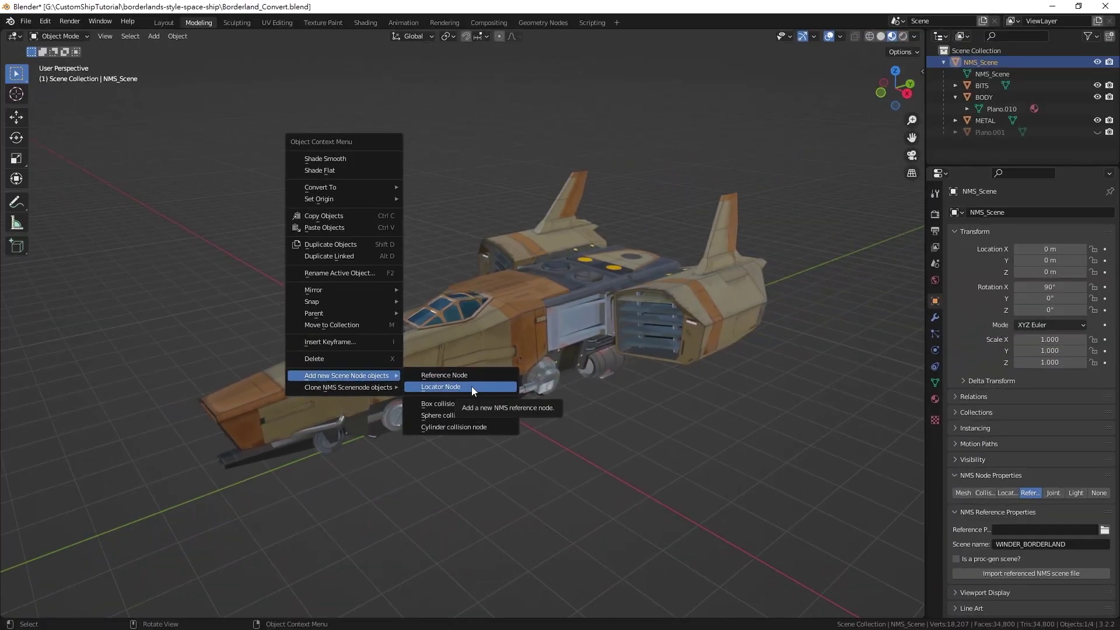
{"action": "left_click", "coordinate": [545, 417]}
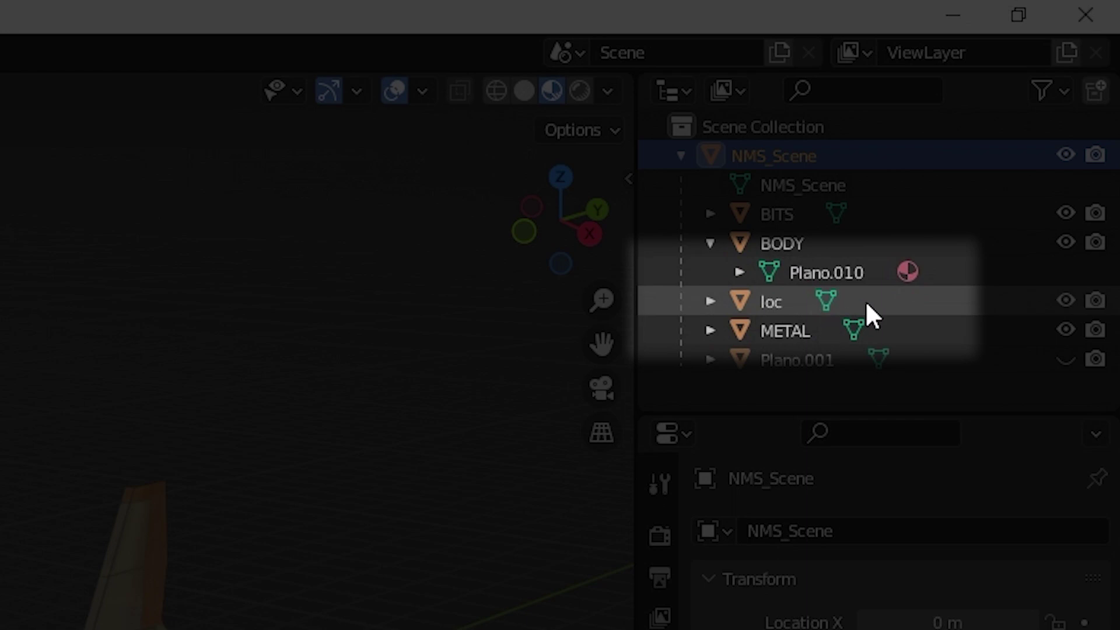
{"action": "left_click", "coordinate": [867, 312]}
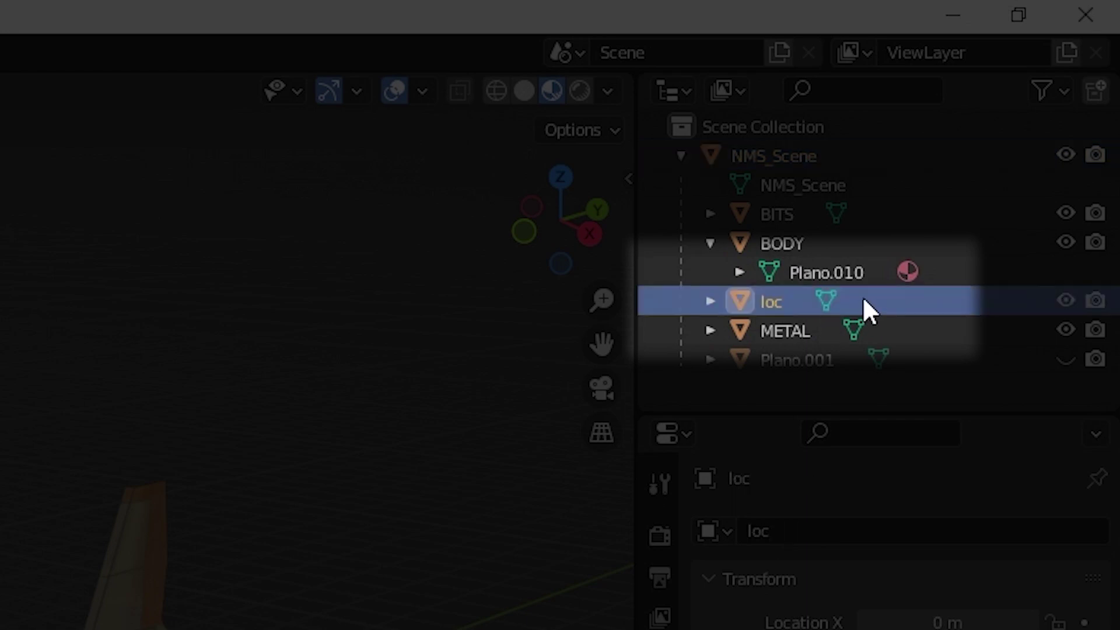
{"action": "double_click", "coordinate": [782, 299]}
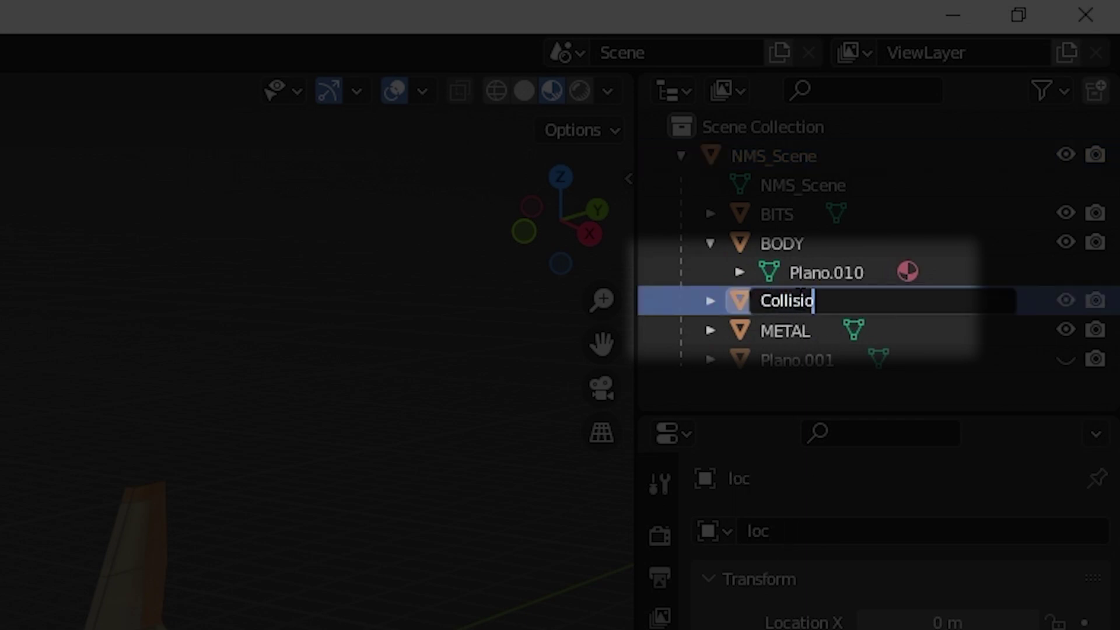
{"action": "key", "text": "Return"}
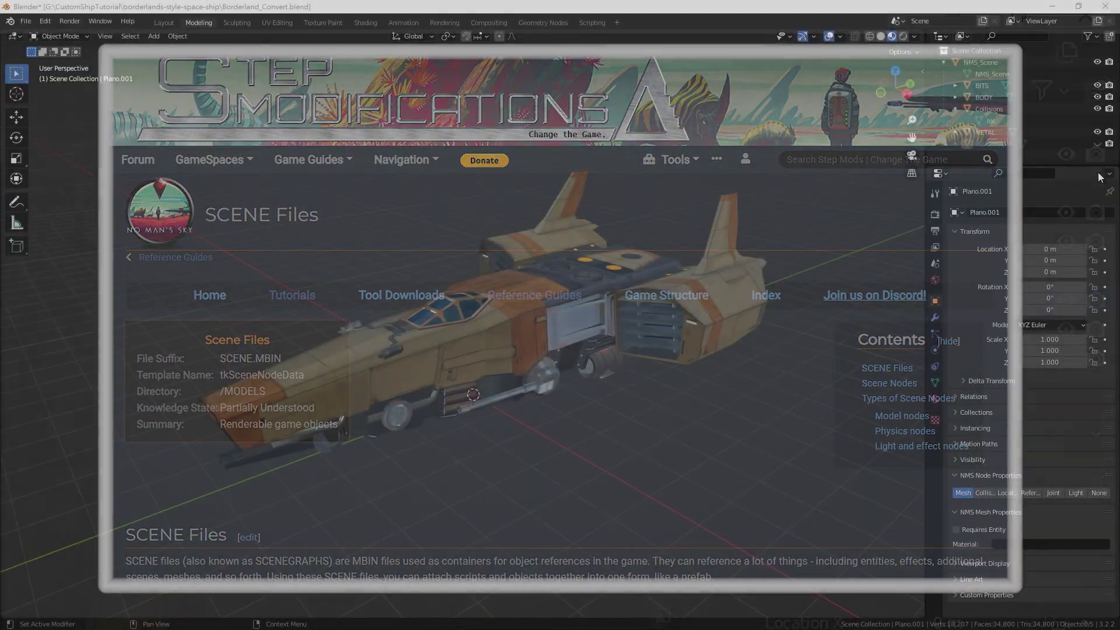
Make the hidden Plano.001 mesh visible and try moving it off the ship, cancelling the move
{"action": "left_click", "coordinate": [992, 144]}
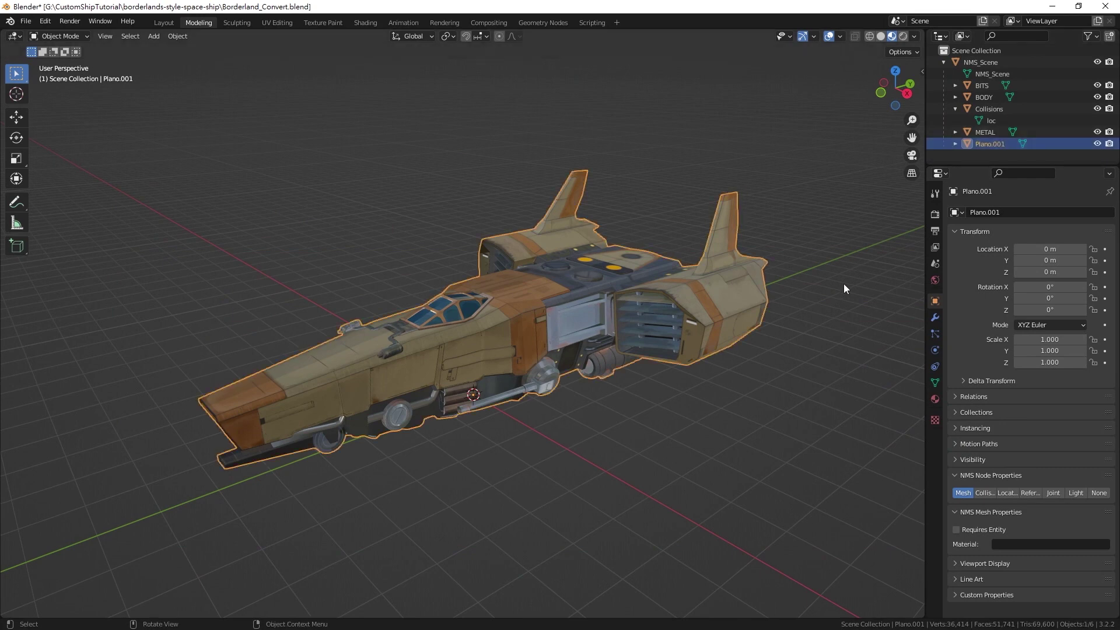
{"action": "key", "text": "g"}
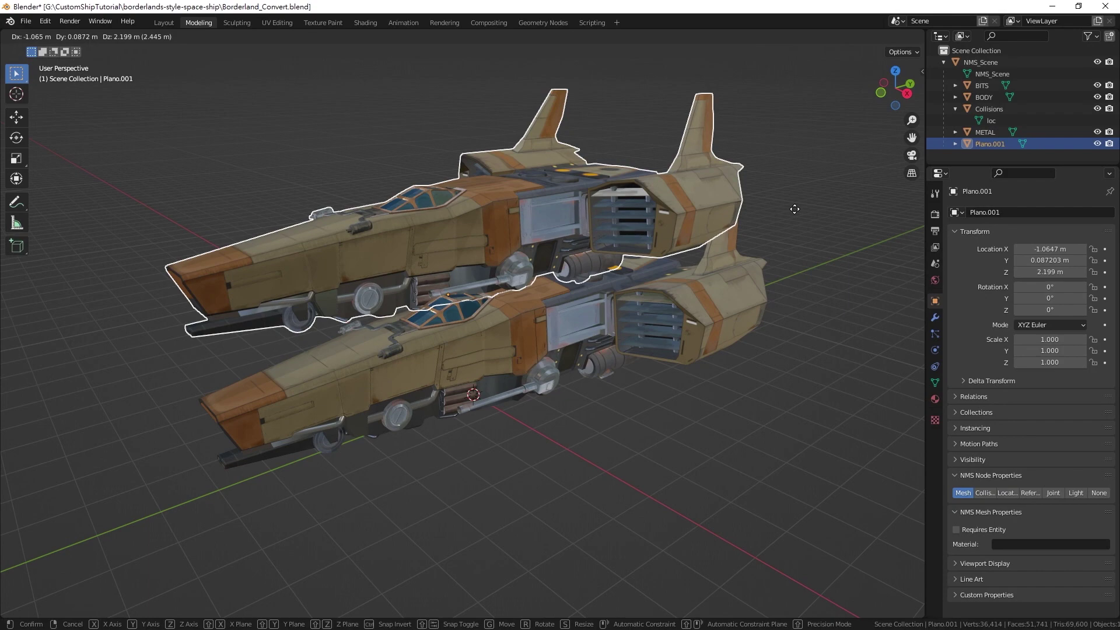
{"action": "right_click", "coordinate": [795, 209]}
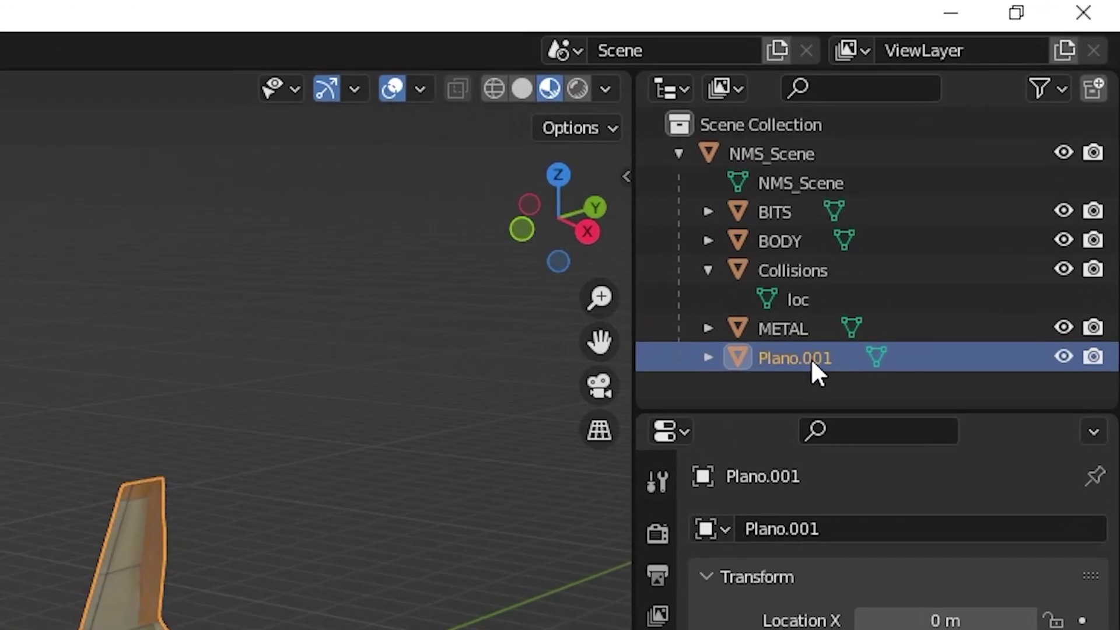
Parent Plano.001 to the Collisions node and set its NMS node type to Collision
{"action": "left_click_drag", "start_coordinate": [996, 147], "coordinate": [998, 108]}
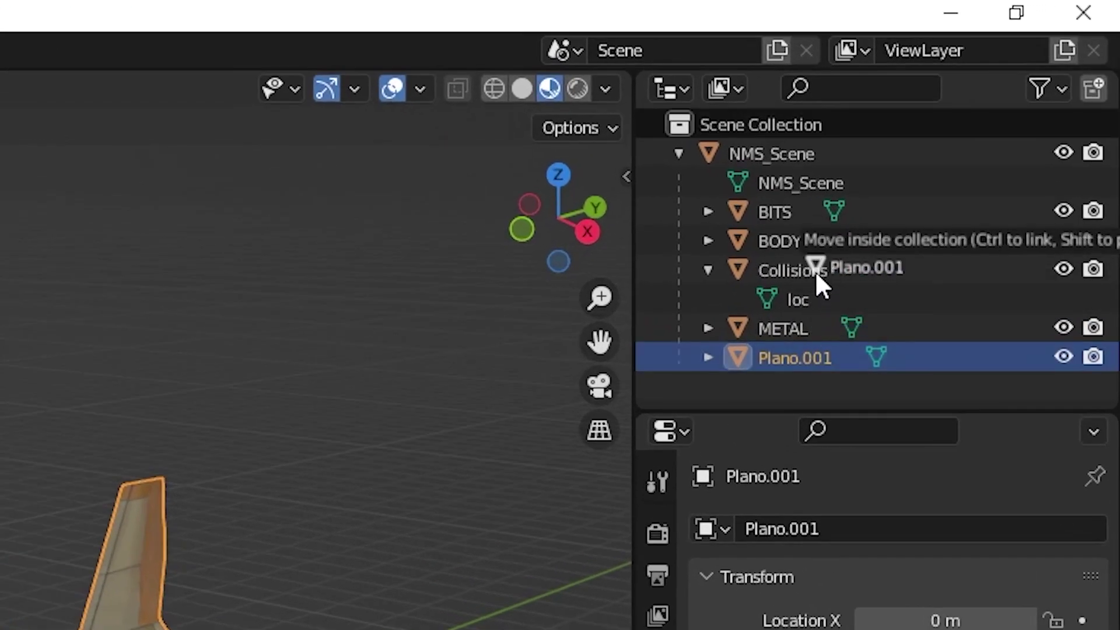
{"action": "left_click_drag", "start_coordinate": [814, 270], "coordinate": [814, 269]}
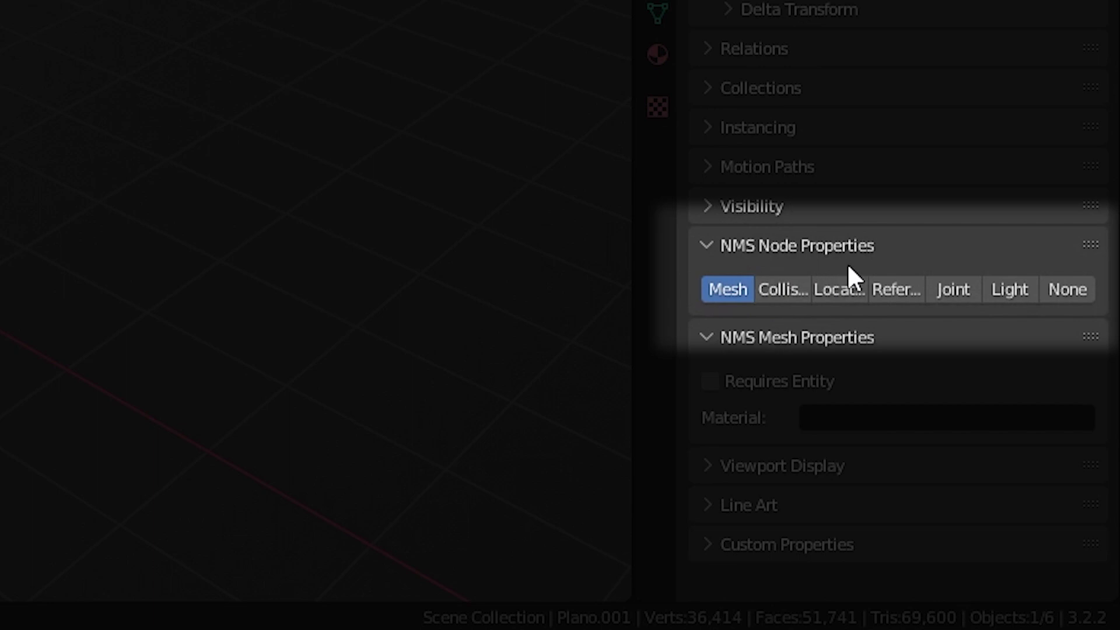
{"action": "left_click", "coordinate": [802, 294]}
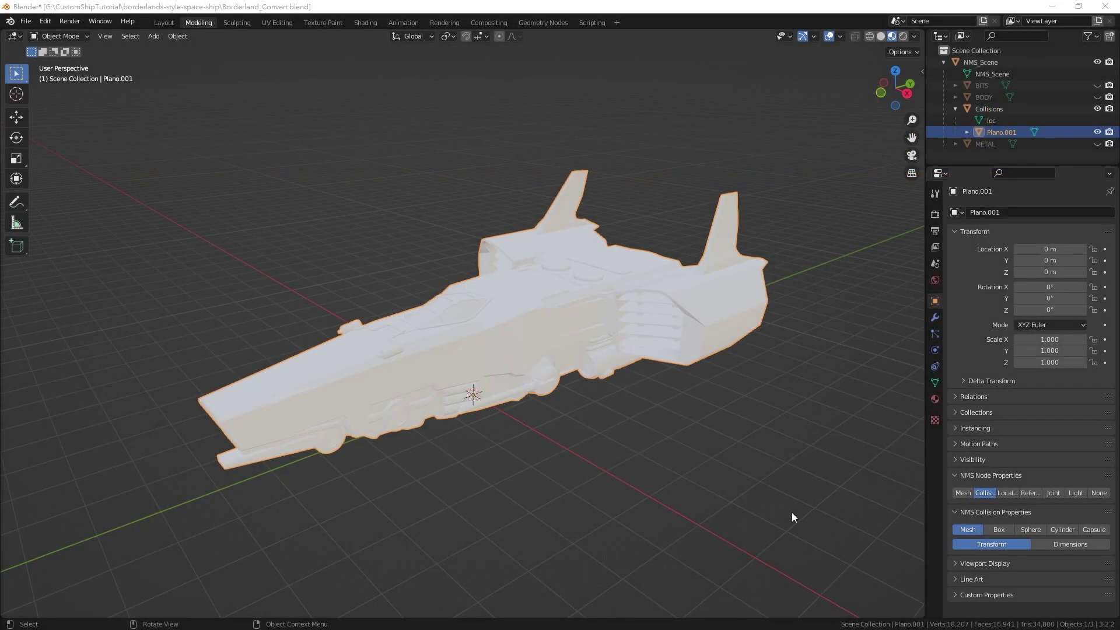
Add a Remesh modifier to Plano.001 and set its mode to Sharp
{"action": "left_click", "coordinate": [940, 321]}
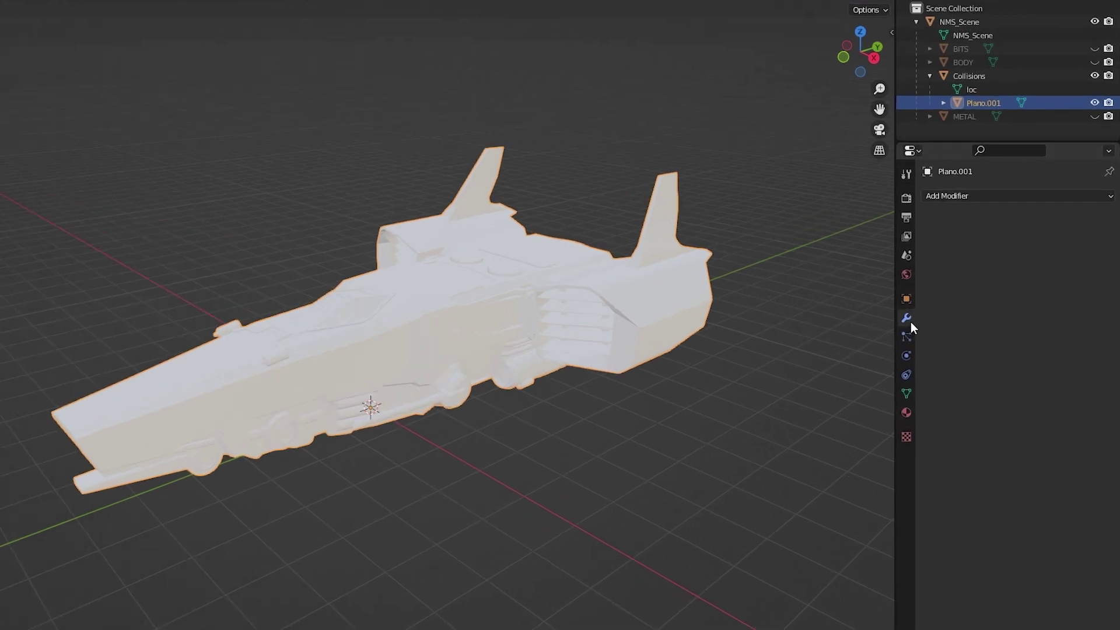
{"action": "left_click", "coordinate": [1002, 130]}
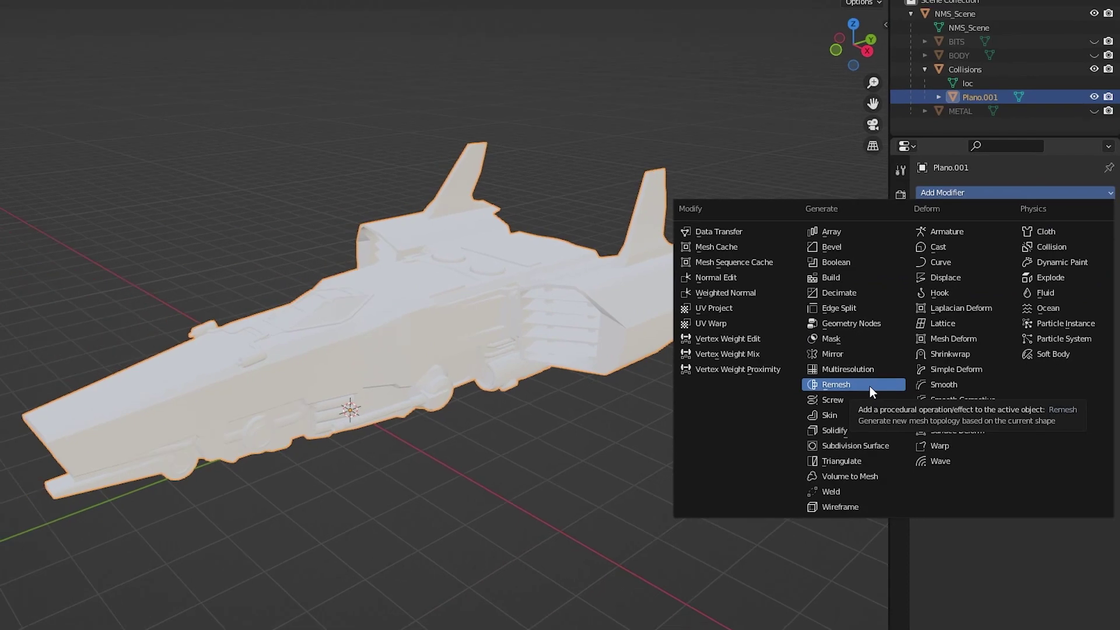
{"action": "left_click", "coordinate": [870, 385]}
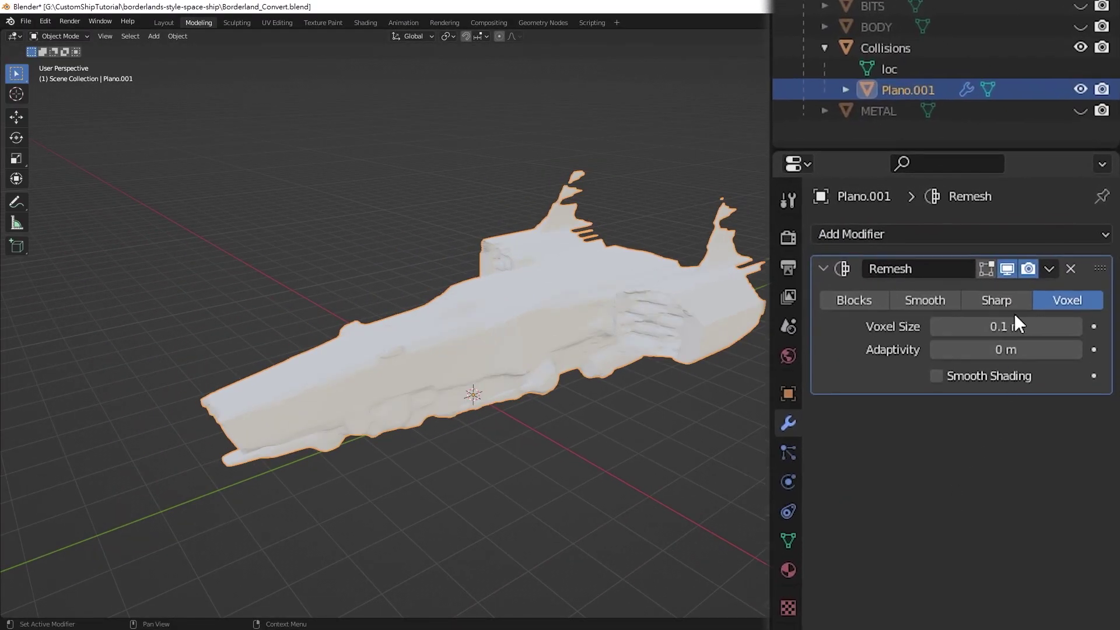
{"action": "left_click", "coordinate": [1022, 308]}
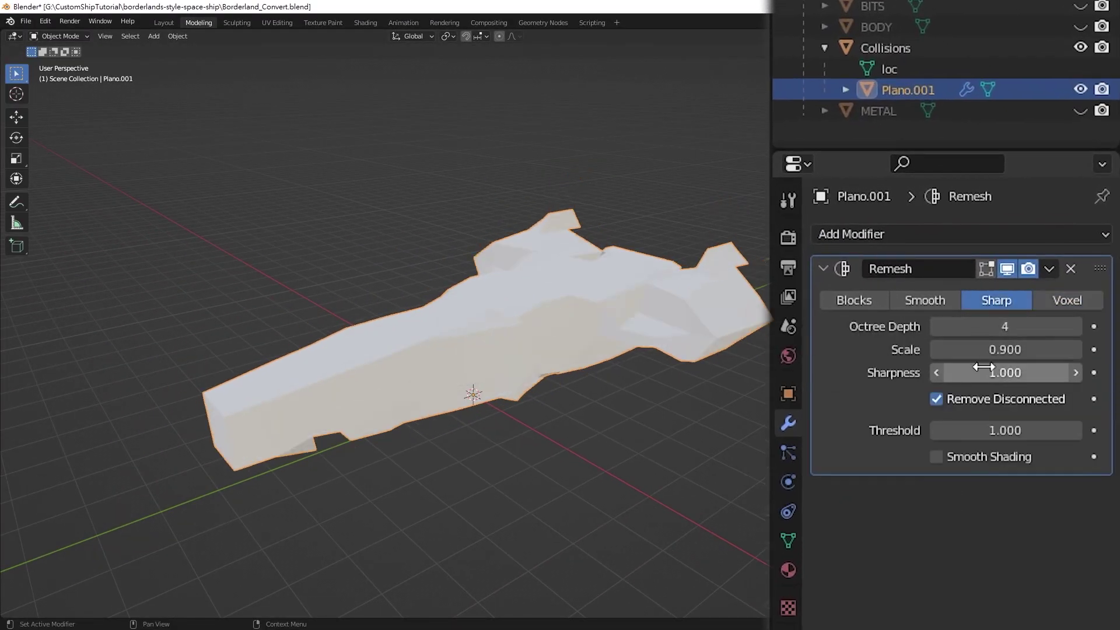
Adjust the Remesh modifier's scale on Plano.001 to 0.990 while comparing the resulting hull shapes
{"action": "left_click_drag", "start_coordinate": [978, 349], "coordinate": [963, 349]}
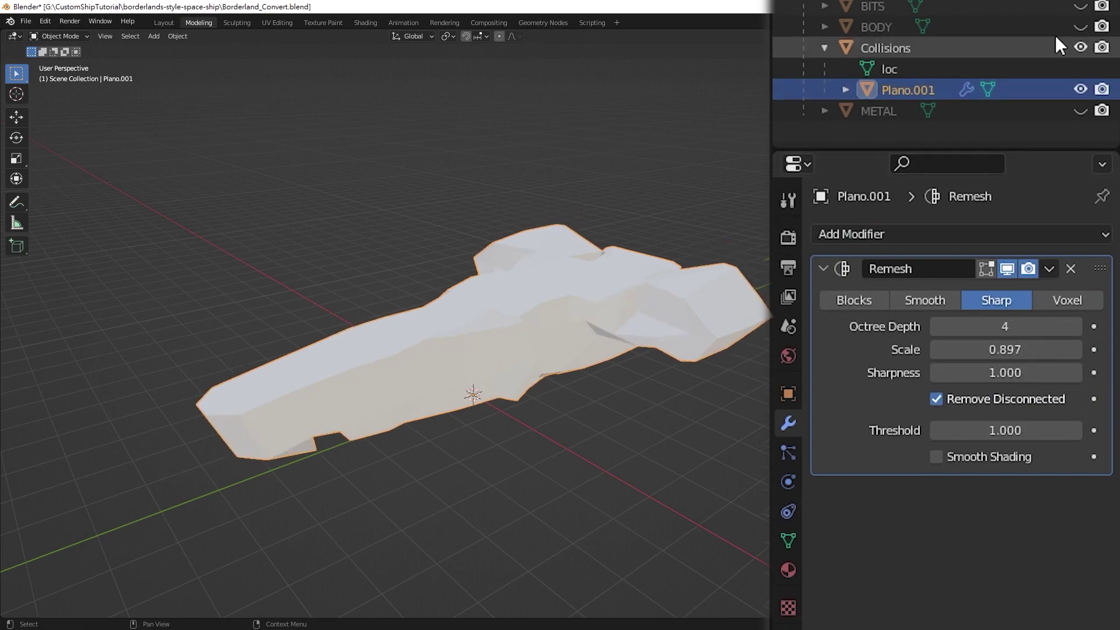
{"action": "middle_click_drag", "start_coordinate": [538, 420], "coordinate": [575, 419]}
{"action": "left_click_drag", "start_coordinate": [1067, 276], "coordinate": [1039, 276]}
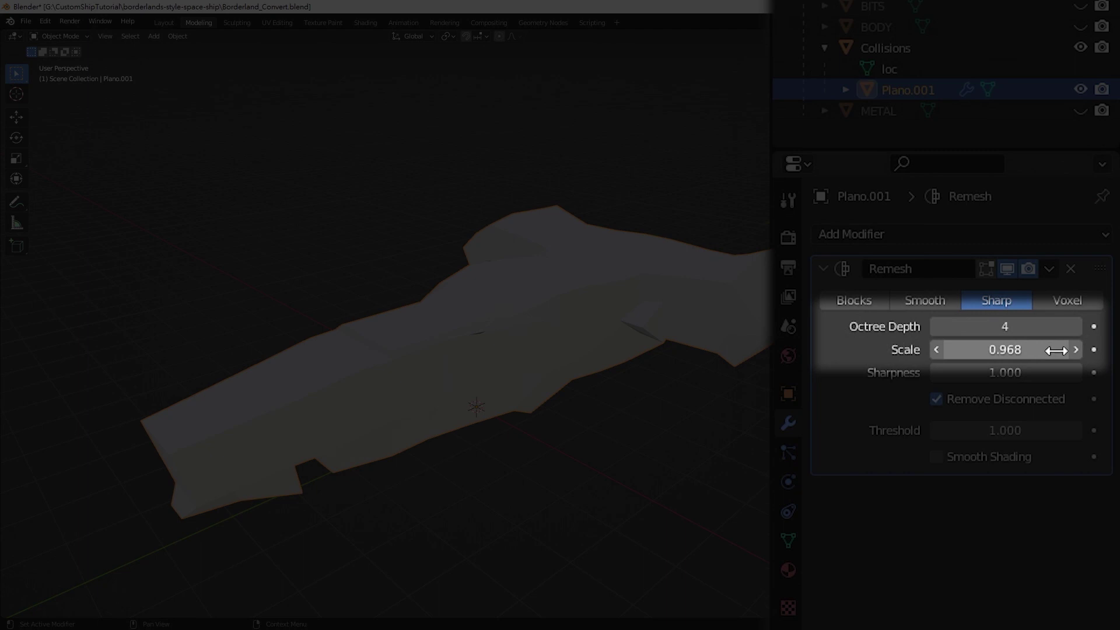
{"action": "mouse_move", "coordinate": [1009, 343]}
{"action": "left_mouse_down"}
{"action": "mouse_move", "coordinate": [983, 342]}
{"action": "mouse_move", "coordinate": [1018, 342]}
{"action": "left_mouse_up"}
{"action": "middle_click_drag", "start_coordinate": [765, 350], "coordinate": [632, 411]}
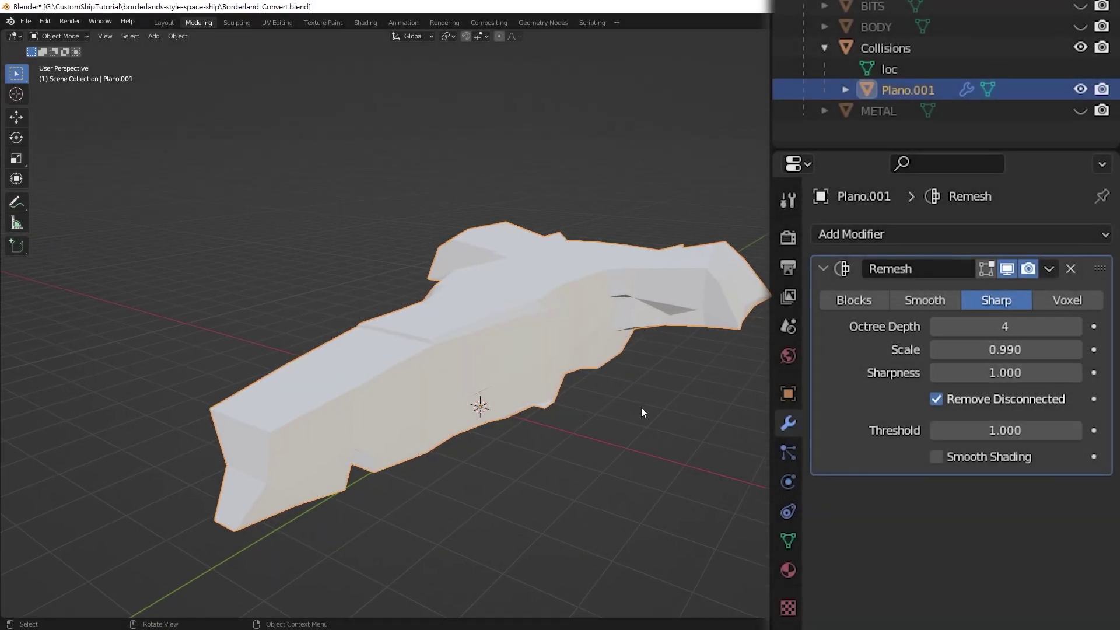
Add a Mirror modifier to Plano.001 with both mirroring and bisecting enabled on the X axis
{"action": "left_click", "coordinate": [1069, 237]}
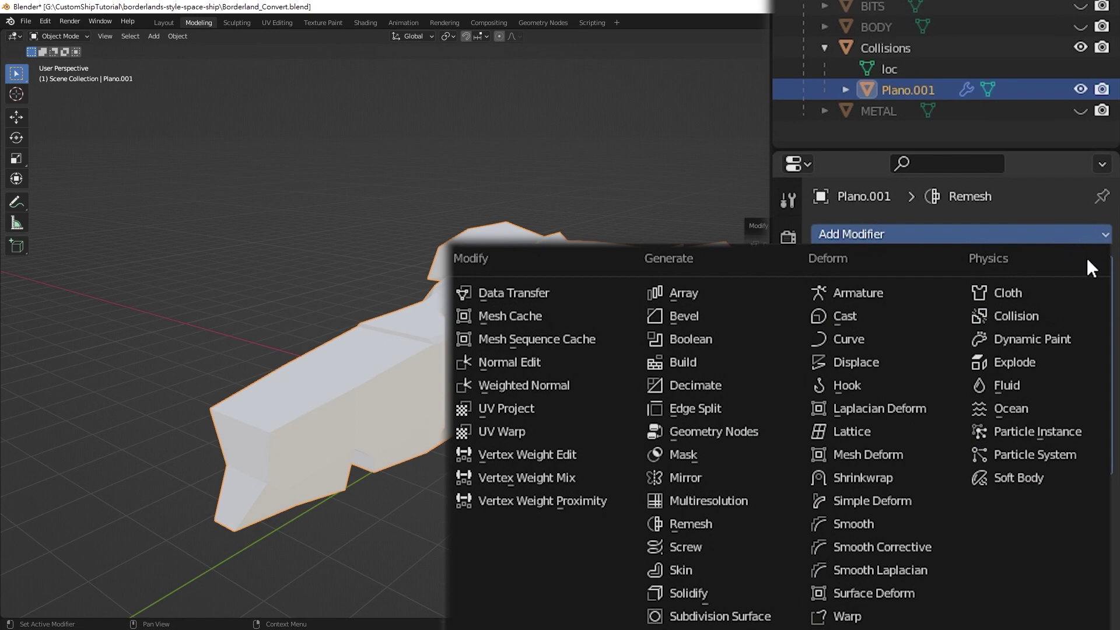
{"action": "left_click", "coordinate": [727, 478]}
{"action": "left_click", "coordinate": [937, 495]}
{"action": "left_click", "coordinate": [955, 416]}
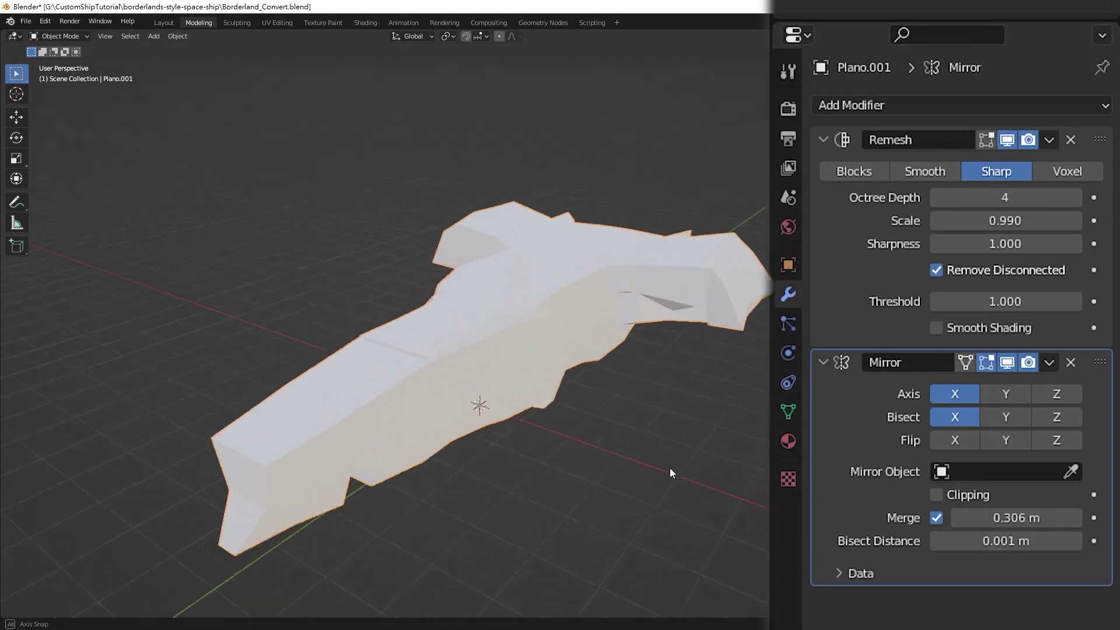
Set the Remesh scale to 0.893, and apply both the Remesh and Mirror modifiers to Plano.001
{"action": "middle_click_drag", "start_coordinate": [670, 470], "coordinate": [863, 405]}
{"action": "left_click", "coordinate": [846, 250]}
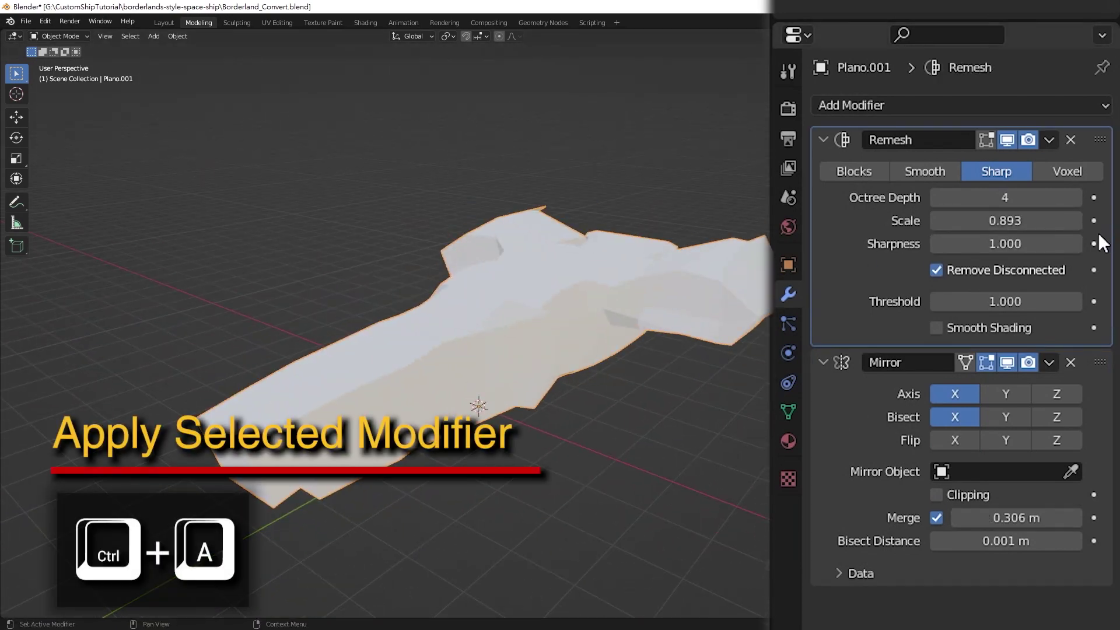
{"action": "key", "text": "ctrl+a"}
{"action": "key", "text": "ctrl+a"}
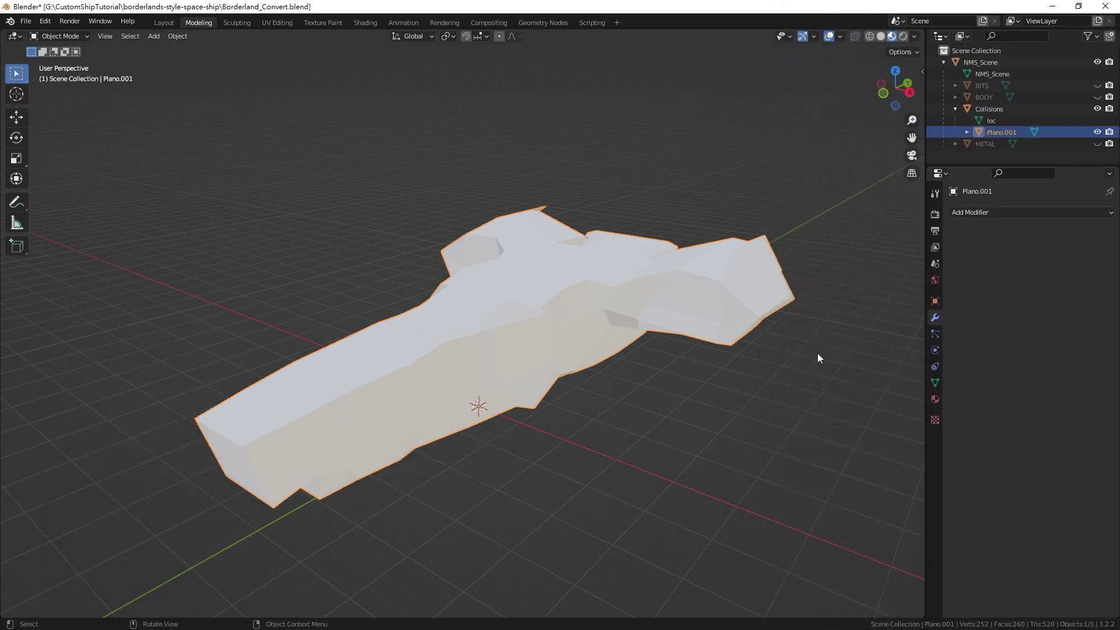
Triangulate all faces of the Plano.001 collision mesh in Edit Mode and clear the selection
{"action": "key", "text": "Tab"}
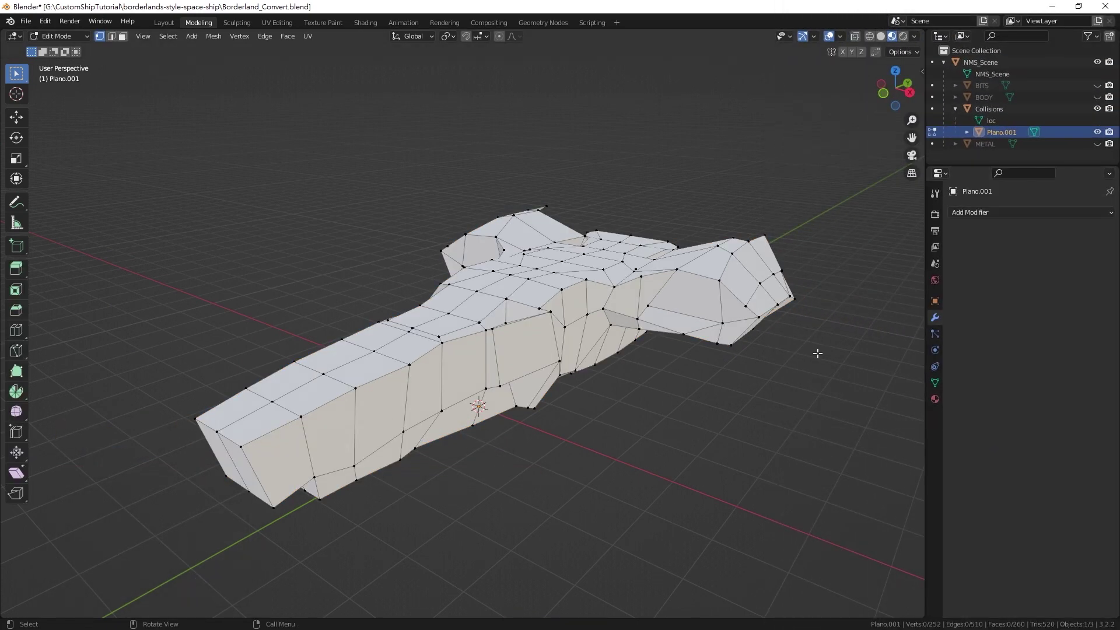
{"action": "key", "text": "ctrl+t"}
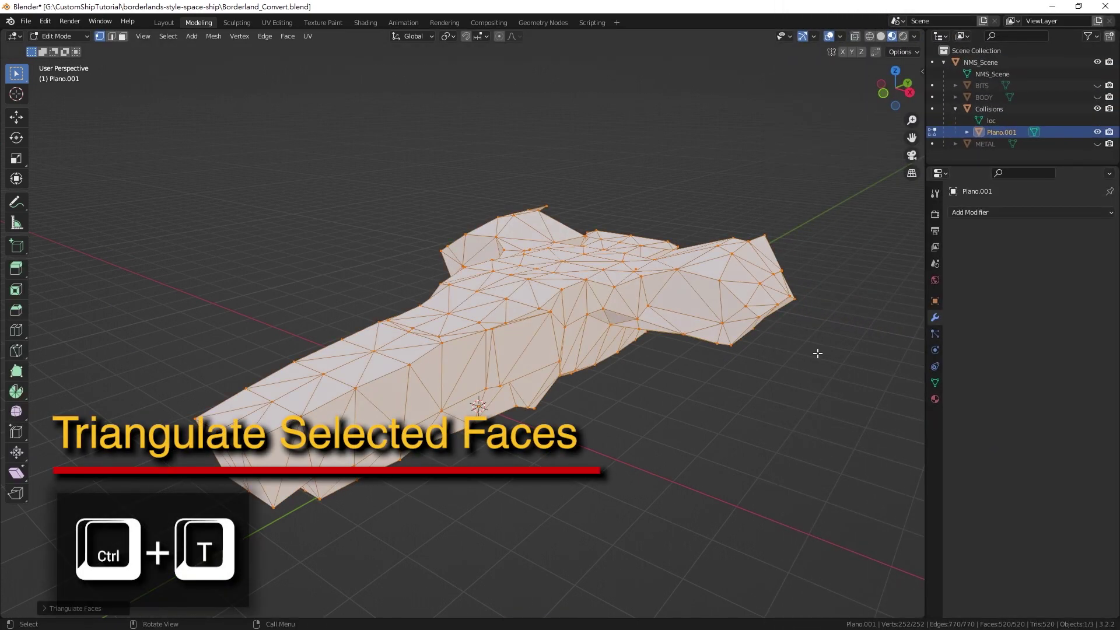
{"action": "key", "text": "alt+a"}
Select the front faces of the collision mesh's nose, show BODY for reference, and reposition those faces from the side view
{"action": "middle_click_drag", "start_coordinate": [845, 253], "coordinate": [530, 275]}
{"action": "key", "text": "3"}
{"action": "left_click", "coordinate": [583, 350]}
{"action": "left_click", "coordinate": [648, 292], "text": "shift"}
{"action": "left_click", "coordinate": [694, 303], "text": "shift"}
{"action": "left_click", "coordinate": [1098, 97]}
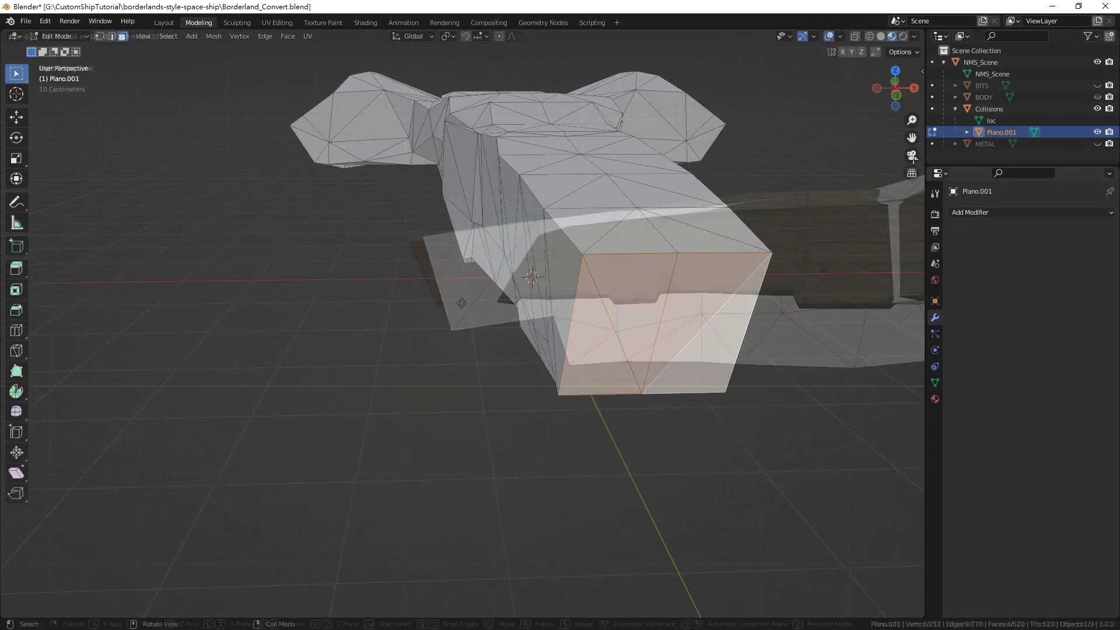
{"action": "key", "text": "KP_3"}
{"action": "key", "text": "g"}
{"action": "left_click", "coordinate": [438, 302]}
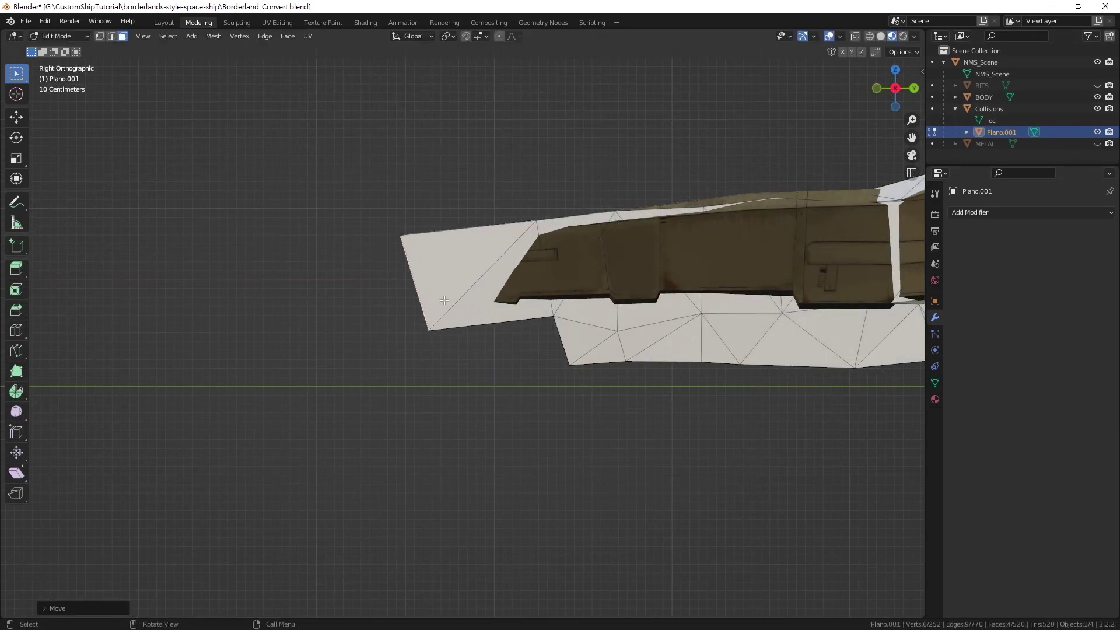
{"action": "middle_click_drag", "start_coordinate": [438, 303], "coordinate": [662, 530]}
{"action": "left_click", "coordinate": [604, 524]}
Compare the collision mesh with BODY around the tail fins, and add a Box collision node under Collisions in Object Mode
{"action": "scroll", "coordinate": [587, 320], "scroll_direction": "up", "scroll_amount": 5}
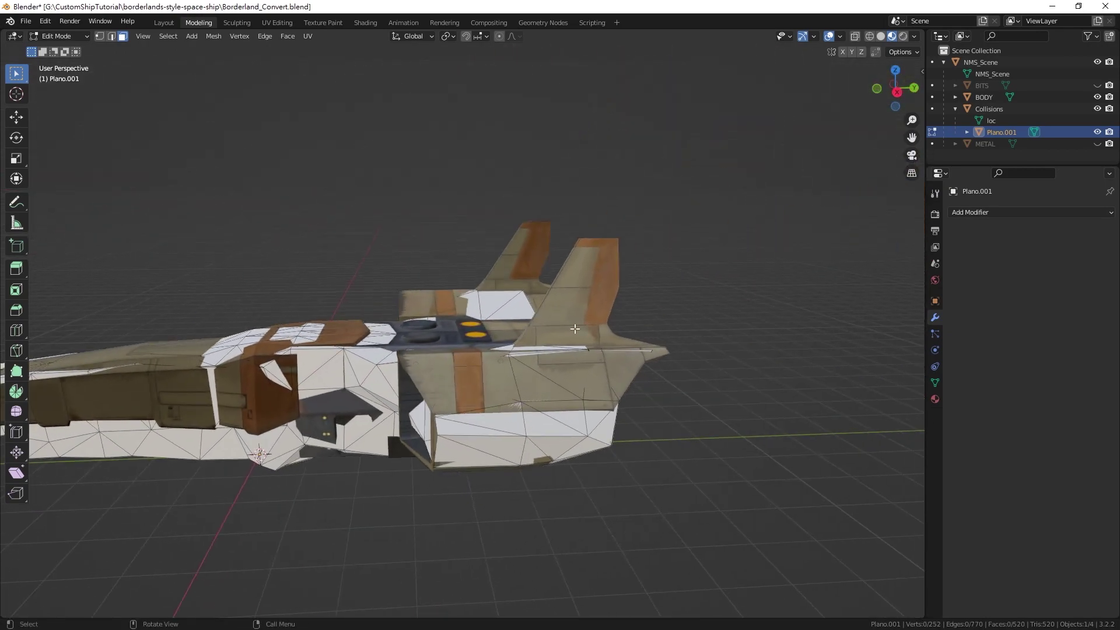
{"action": "middle_click_drag", "start_coordinate": [638, 290], "coordinate": [502, 367]}
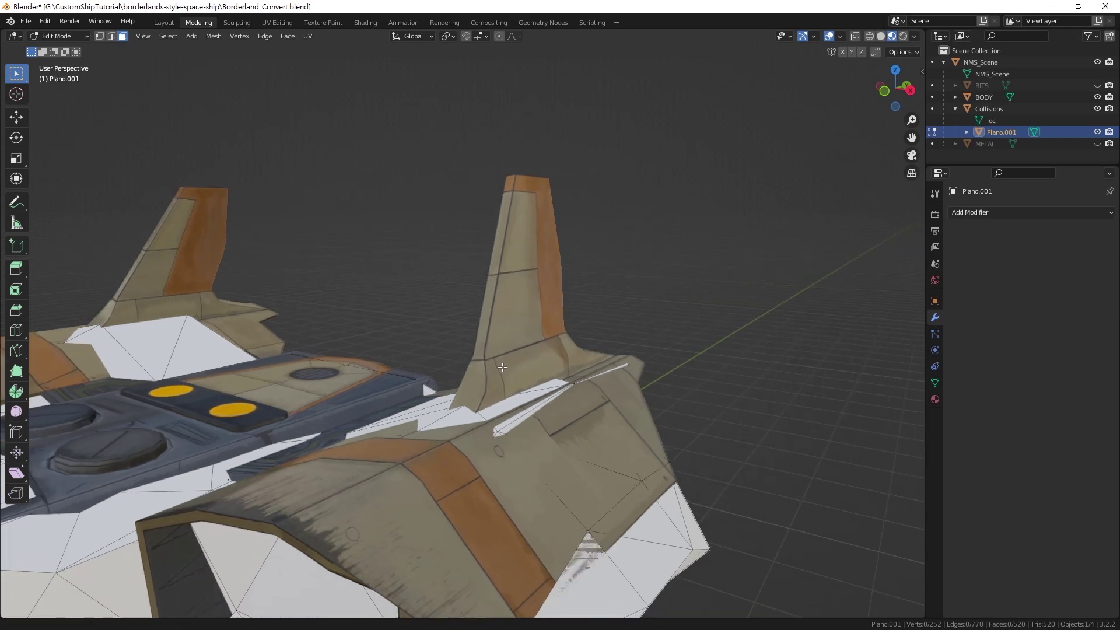
{"action": "left_click", "coordinate": [1098, 97]}
{"action": "left_click", "coordinate": [1098, 97]}
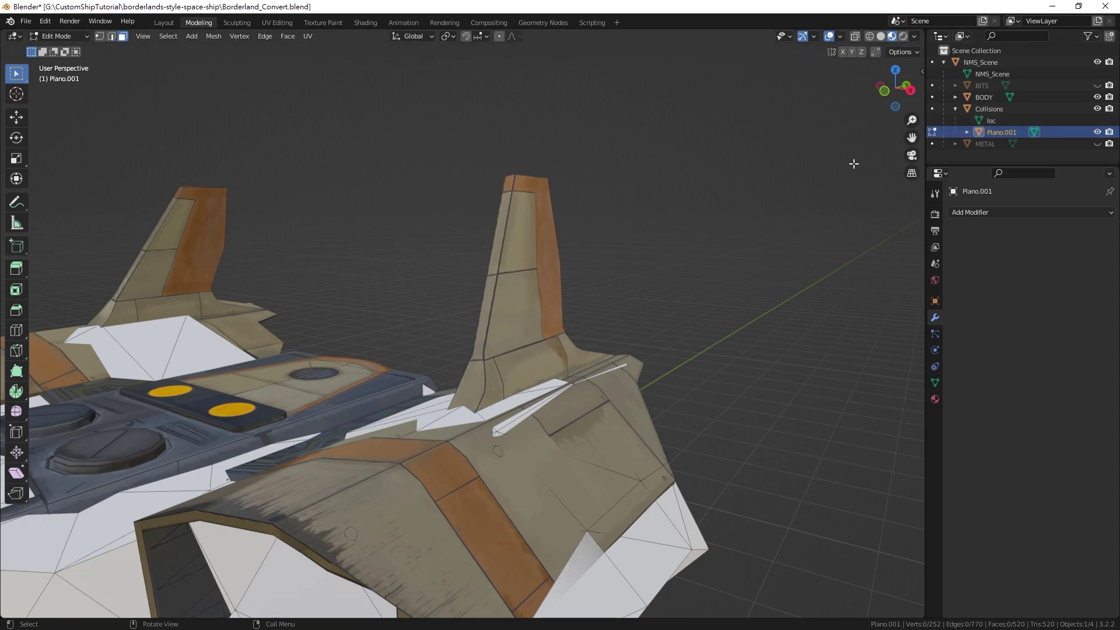
{"action": "key", "text": "Tab"}
{"action": "left_click", "coordinate": [986, 110]}
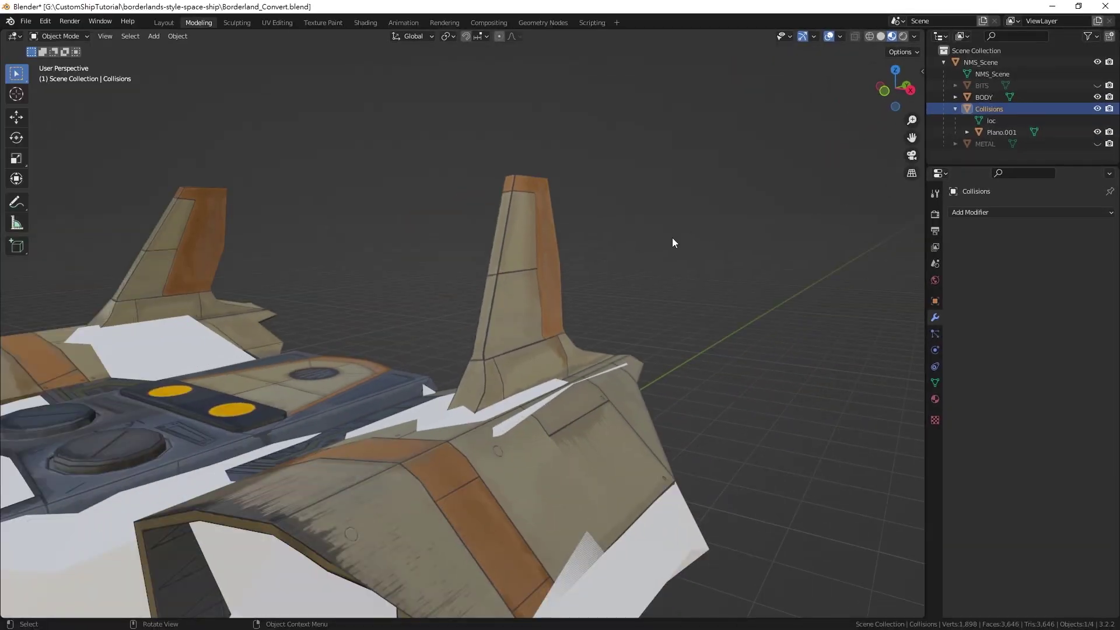
{"action": "right_click", "coordinate": [672, 239]}
{"action": "mouse_move", "coordinate": [674, 258]}
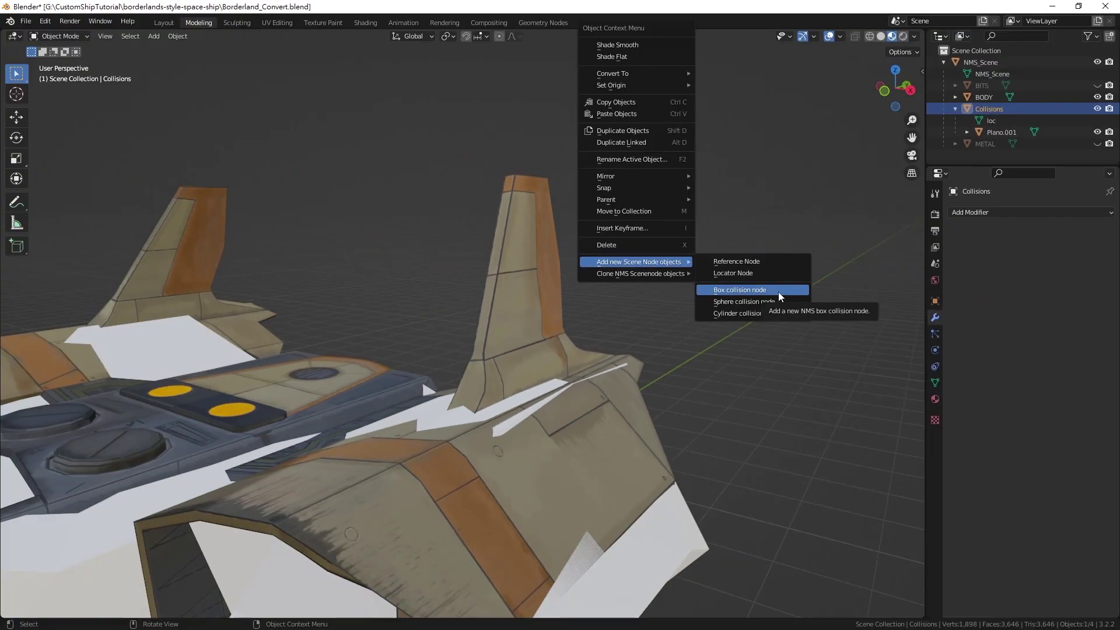
{"action": "left_click", "coordinate": [778, 292]}
Move the new collision box onto the tail fin using the right side view
{"action": "middle_click_drag", "start_coordinate": [779, 292], "coordinate": [601, 274]}
{"action": "key", "text": "KP_3"}
{"action": "scroll", "coordinate": [457, 247], "scroll_direction": "up", "scroll_amount": 5}
{"action": "scroll", "coordinate": [712, 402], "scroll_direction": "up", "scroll_amount": 2}
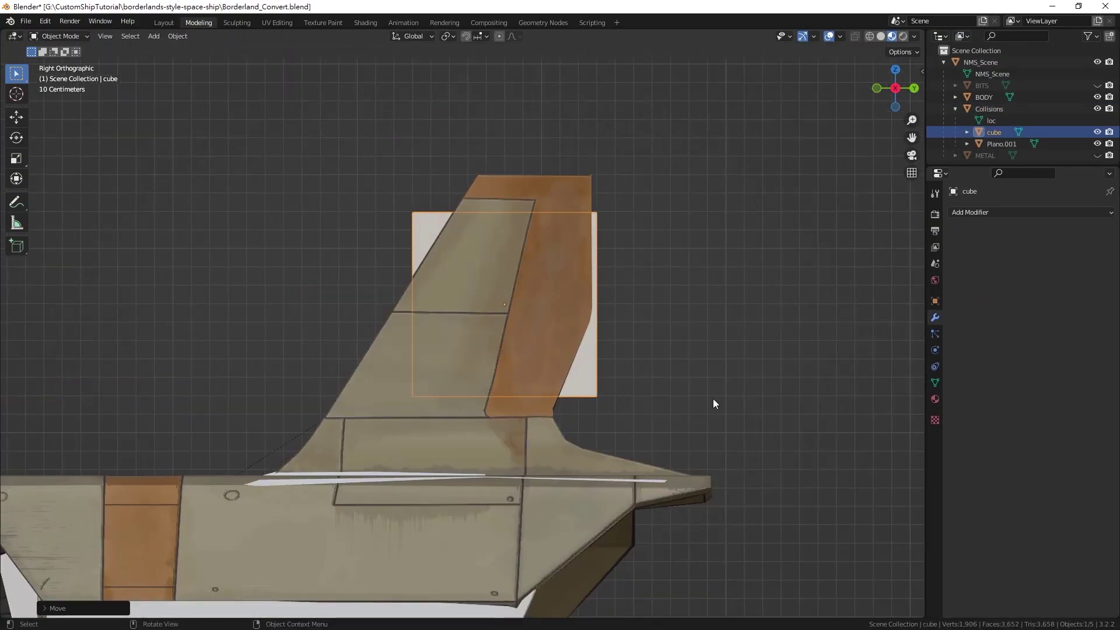
{"action": "key", "text": "g"}
{"action": "left_click", "coordinate": [659, 339]}
Rotate the collision box to match the tail fin's tilt and thin it along its local X axis
{"action": "key", "text": "ctrl+KP_1"}
{"action": "key", "text": "r"}
{"action": "left_click", "coordinate": [408, 383]}
{"action": "key", "text": "s"}
{"action": "key", "text": "x"}
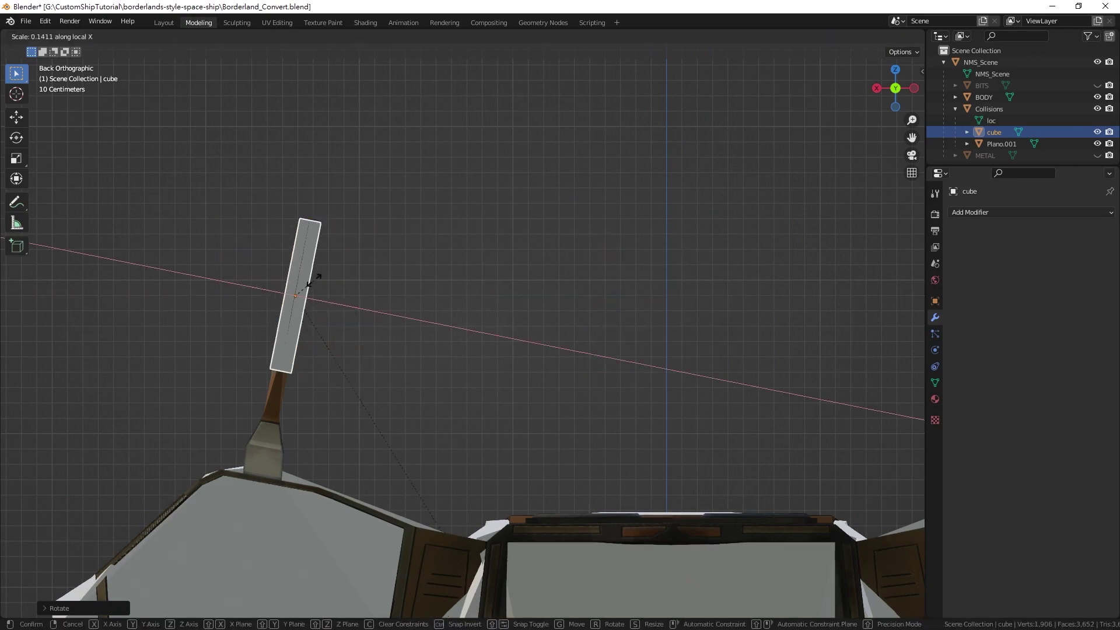
{"action": "left_click", "coordinate": [338, 361]}
Scale the collision box's height and local Y depth to cover the rear part of the tail fin
{"action": "key", "text": "KP_3"}
{"action": "key", "text": "s"}
{"action": "key", "text": "z"}
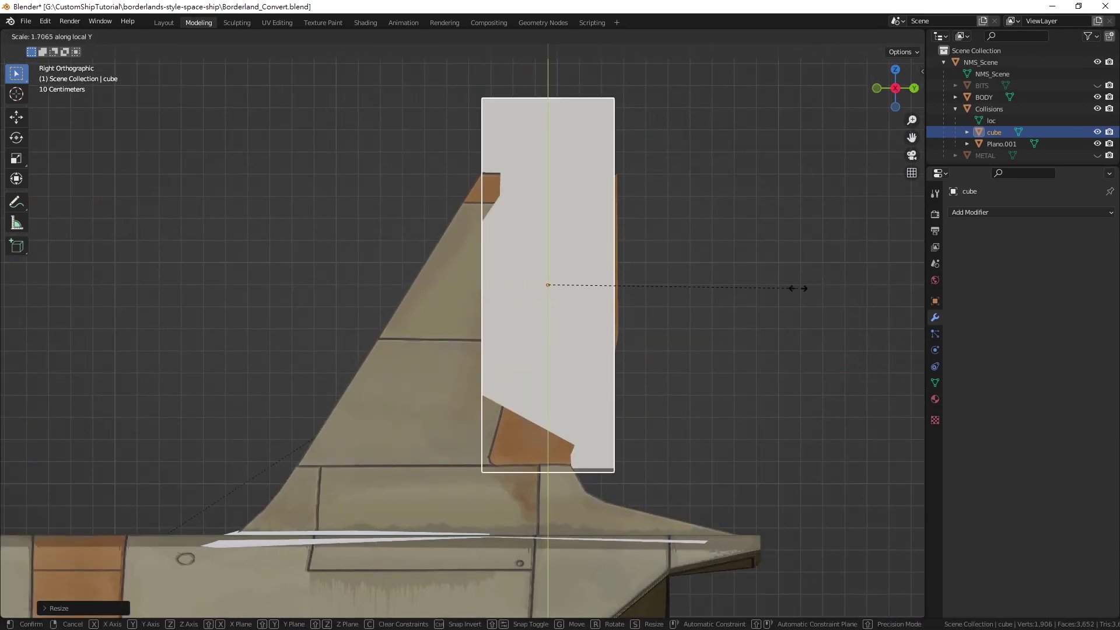
{"action": "left_click", "coordinate": [795, 288]}
Try transforming the fin's collision box along its local X and Y axes
{"action": "key", "text": "KP_1"}
{"action": "key", "text": "KP_3"}
{"action": "key", "text": "r"}
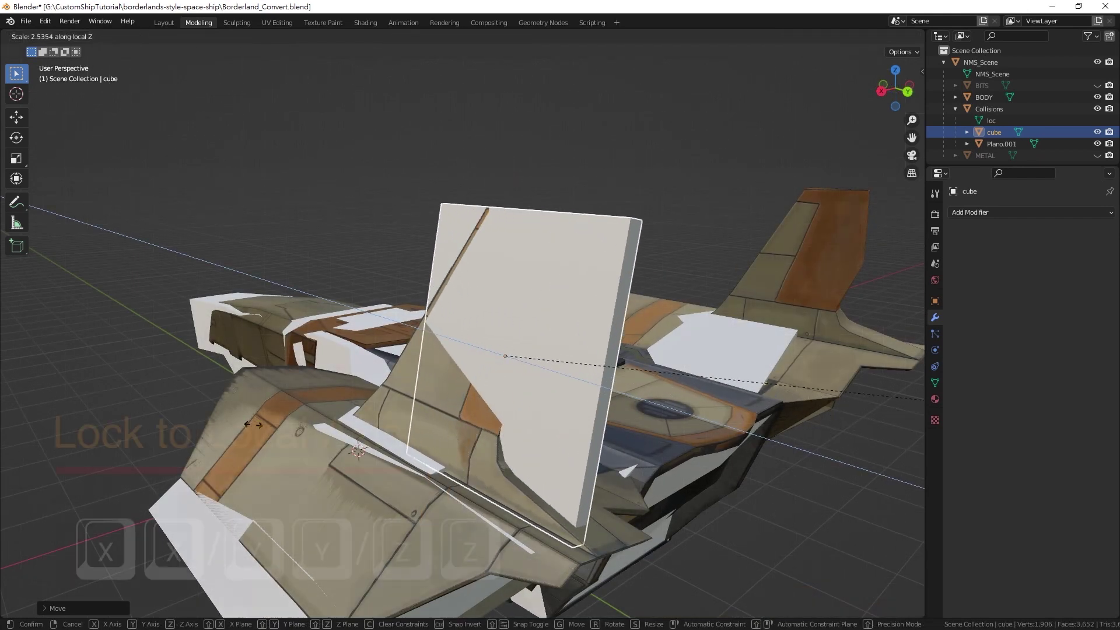
{"action": "key", "text": "x"}
{"action": "key", "text": "x"}
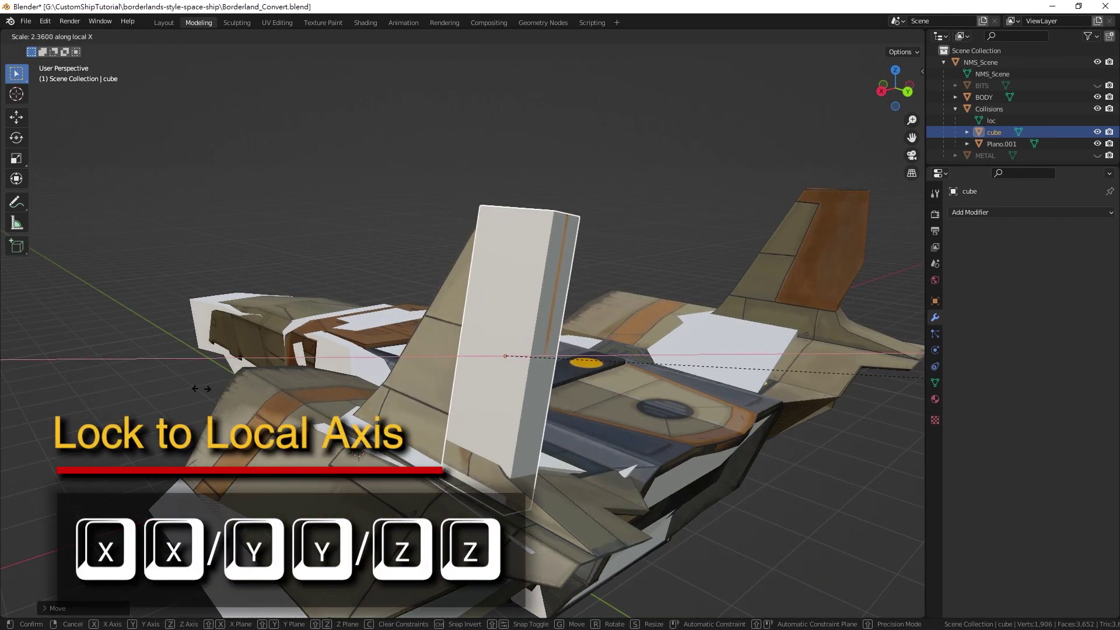
{"action": "key", "text": "y"}
{"action": "key", "text": "y"}
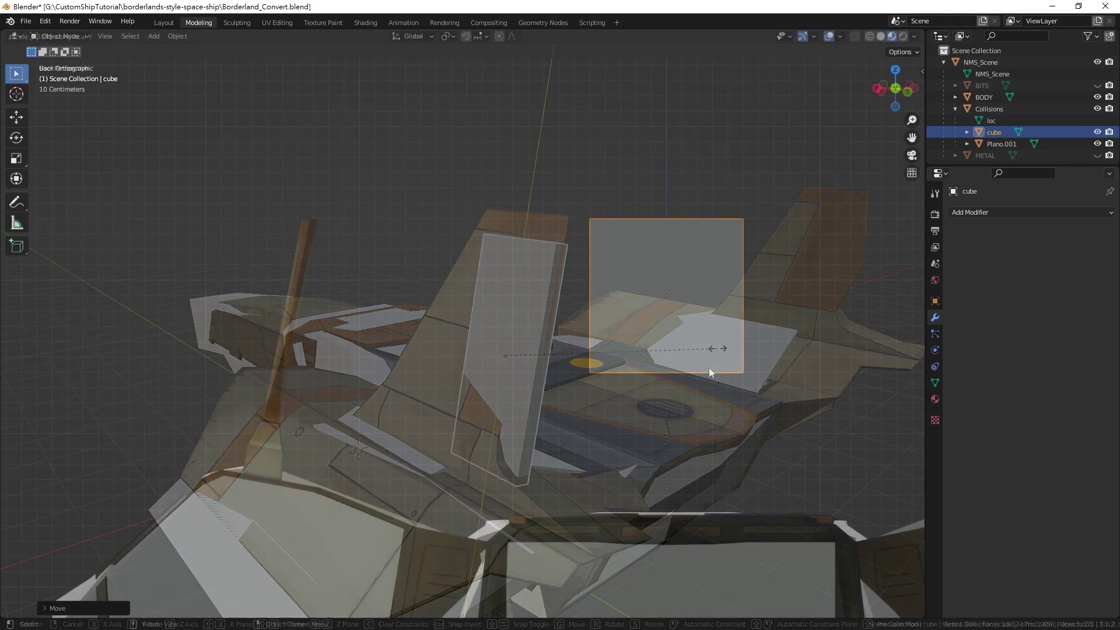
Position the square collision box over the fin in the back view, tilt it to match, and narrow it along local X
{"action": "key", "text": "x"}
{"action": "key", "text": "r"}
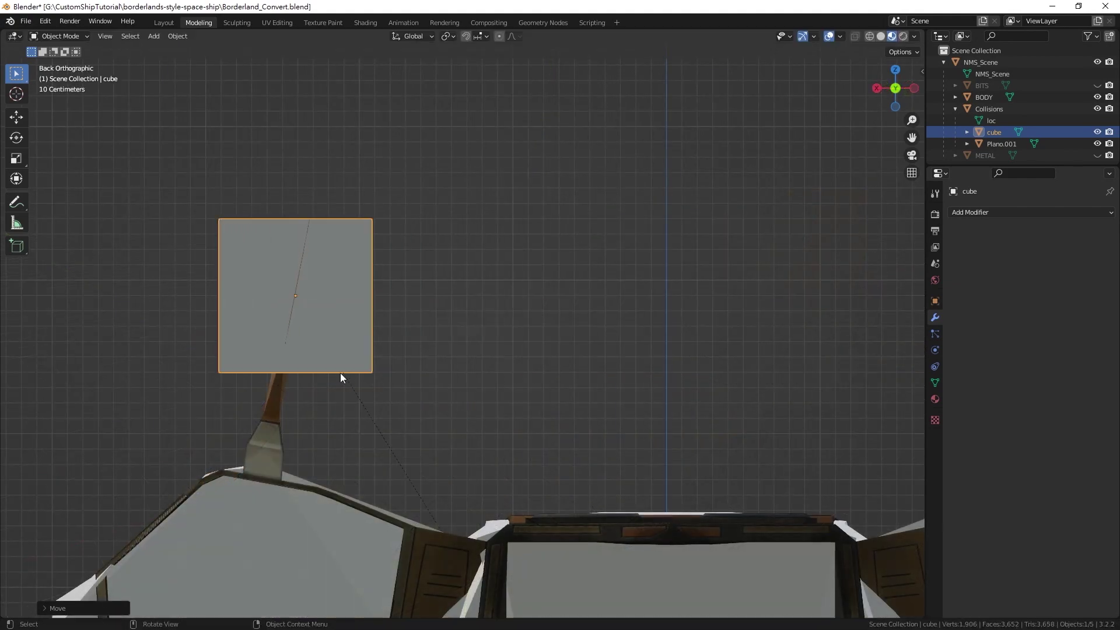
{"action": "left_click", "coordinate": [410, 382]}
{"action": "key", "text": "s"}
{"action": "key", "text": "x"}
{"action": "key", "text": "x"}
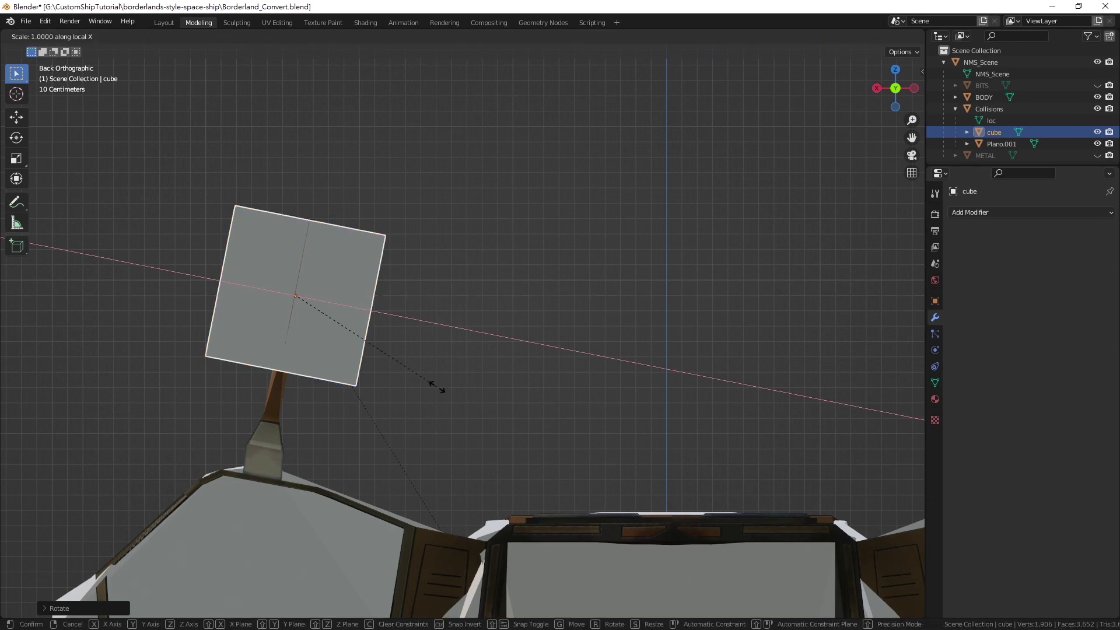
{"action": "left_click", "coordinate": [311, 288]}
Scale the cylinder collision node along its local Y axis to fit the round joint of the side gun
{"action": "scroll", "coordinate": [297, 303], "scroll_direction": "up", "scroll_amount": 4}
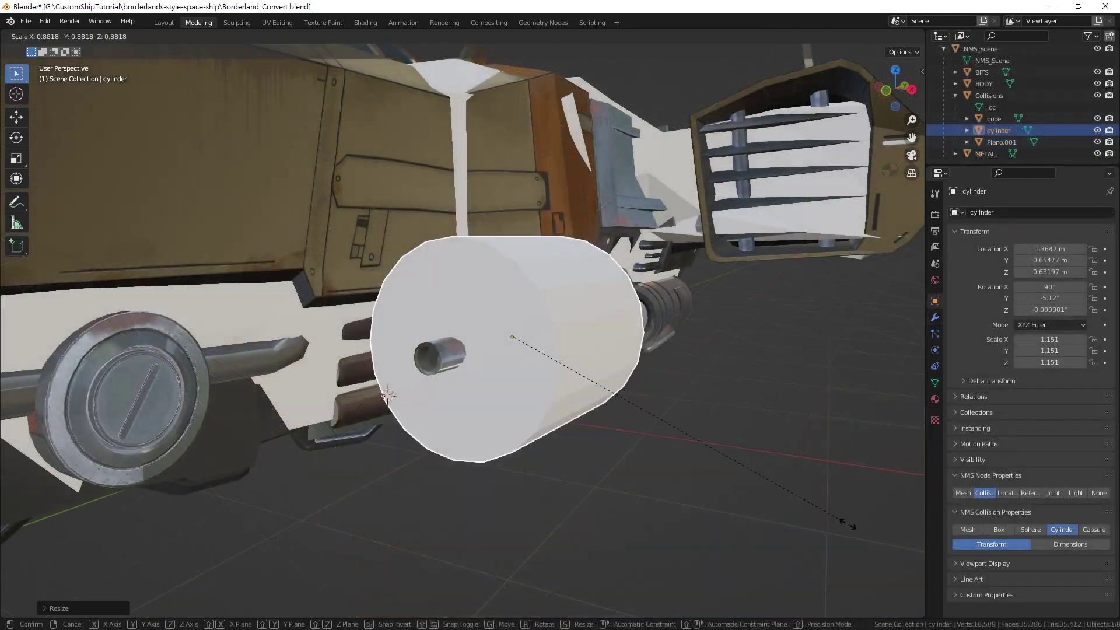
{"action": "key", "text": "y"}
{"action": "key", "text": "y"}
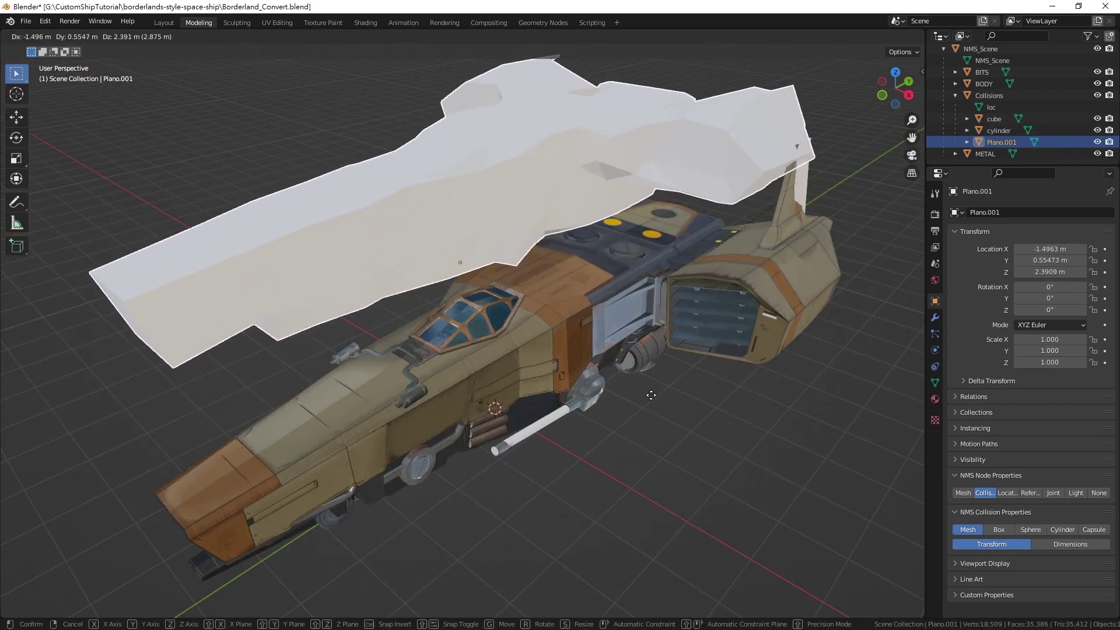
Cancel moving Plano.001 off the ship and hide the mesh
{"action": "right_click", "coordinate": [651, 411]}
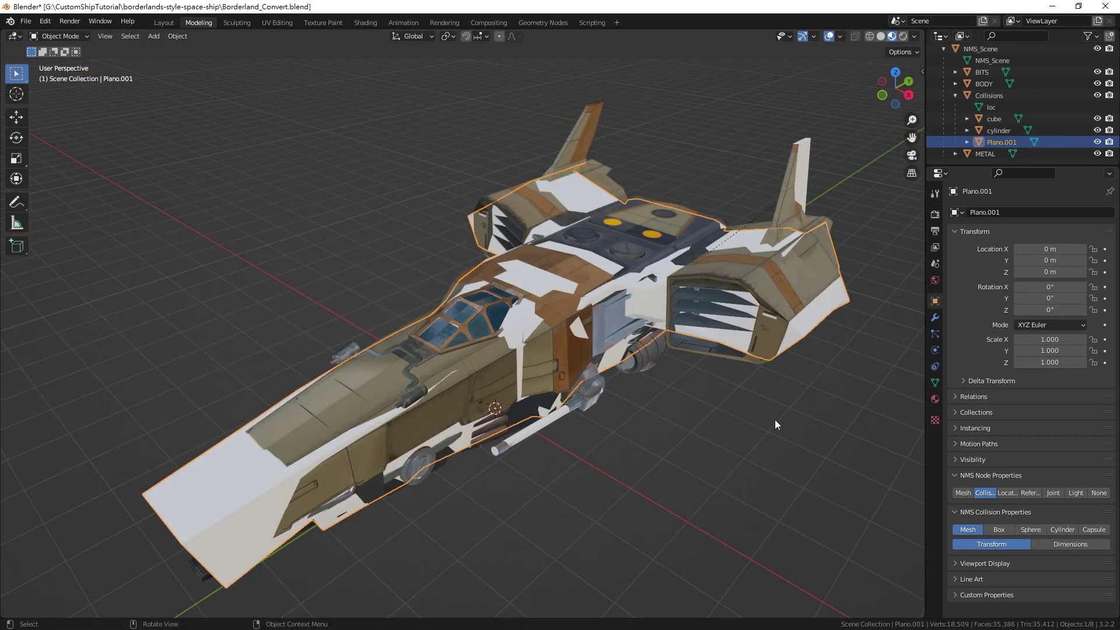
{"action": "key", "text": "h"}
Add a second box collision node under Collisions and scale it to cover the ship's fuselage
{"action": "right_click", "coordinate": [607, 429]}
{"action": "left_click", "coordinate": [606, 429]}
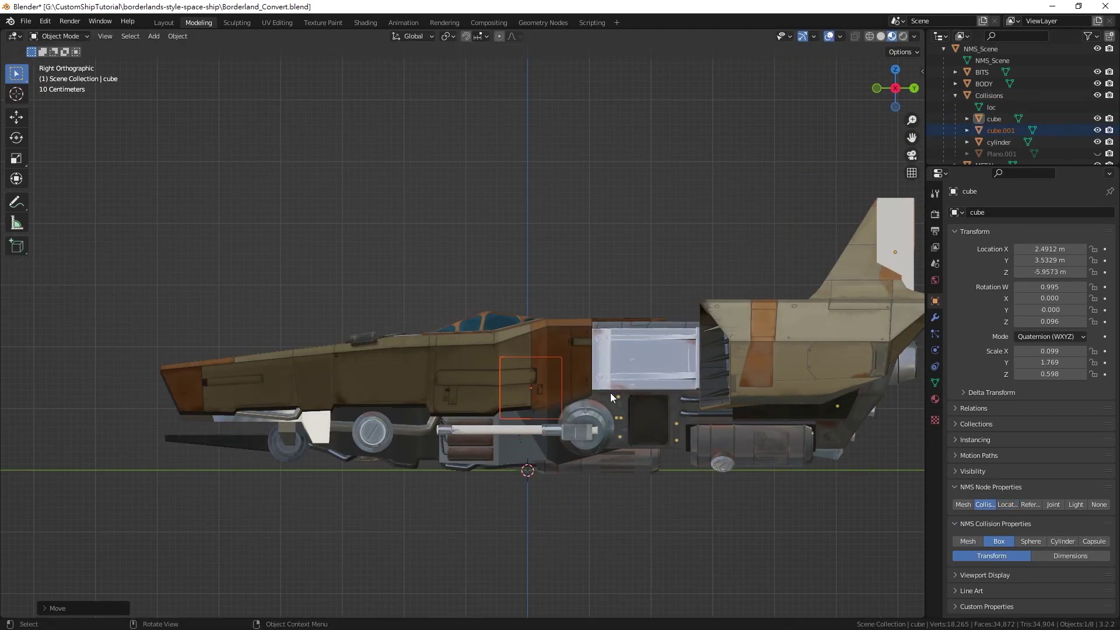
{"action": "key", "text": "s"}
{"action": "key", "text": "x"}
{"action": "key", "text": "x"}
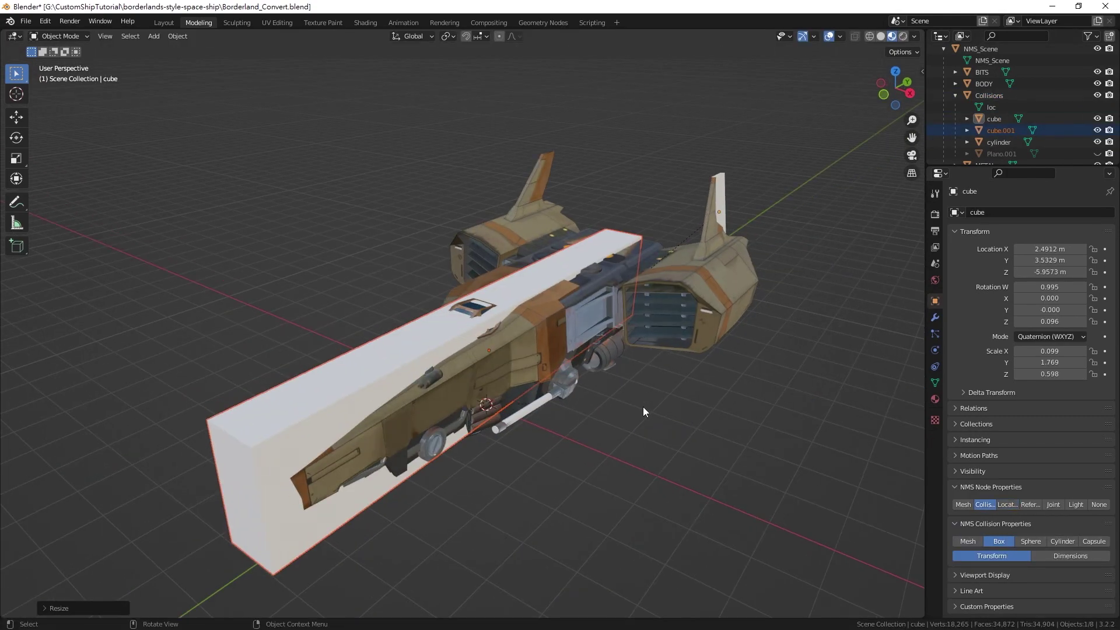
{"action": "left_click", "coordinate": [817, 430]}
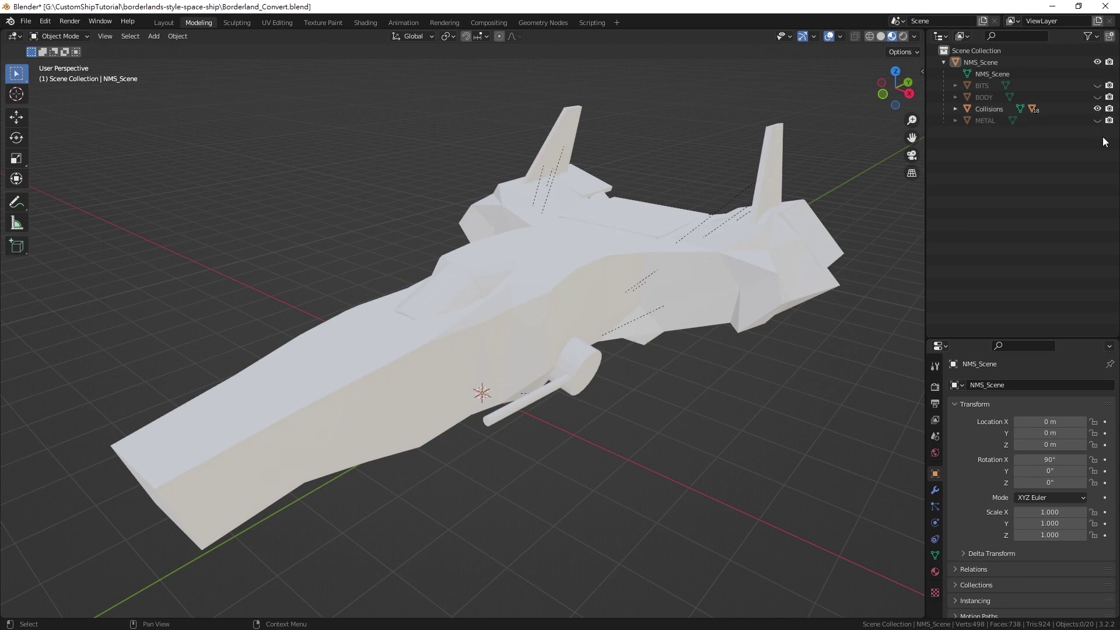
Show the BITS, BODY and METAL meshes and hide the Collisions node
{"action": "left_click_drag", "start_coordinate": [1097, 120], "coordinate": [1087, 82]}
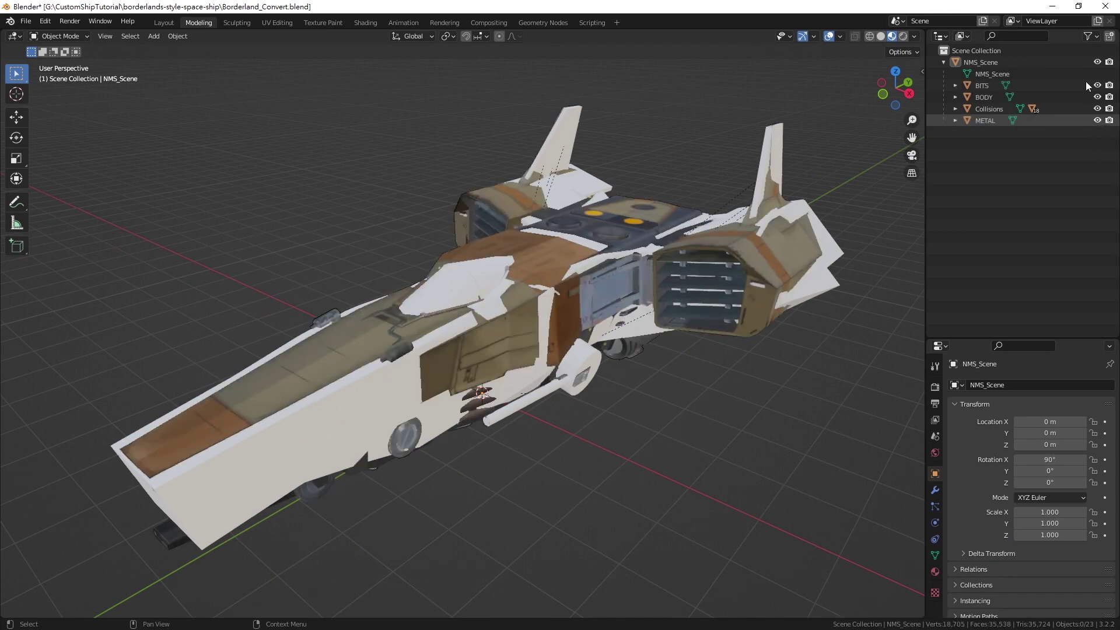
{"action": "left_click", "coordinate": [1097, 109]}
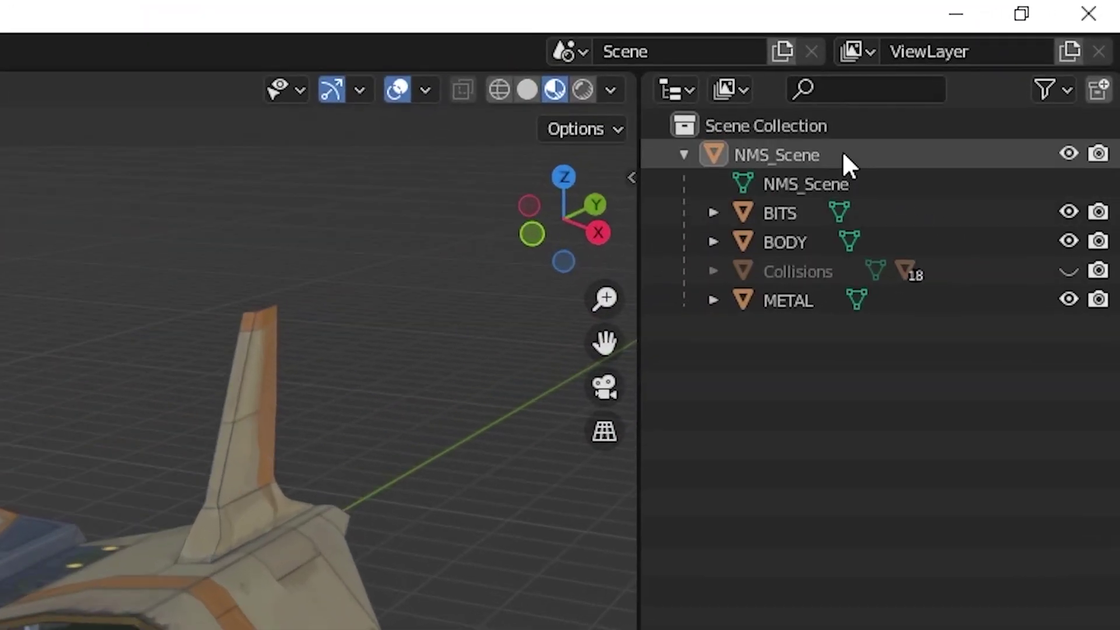
Add a locator node under NMS_Scene and rename it CockpitPos
{"action": "left_click", "coordinate": [1009, 62]}
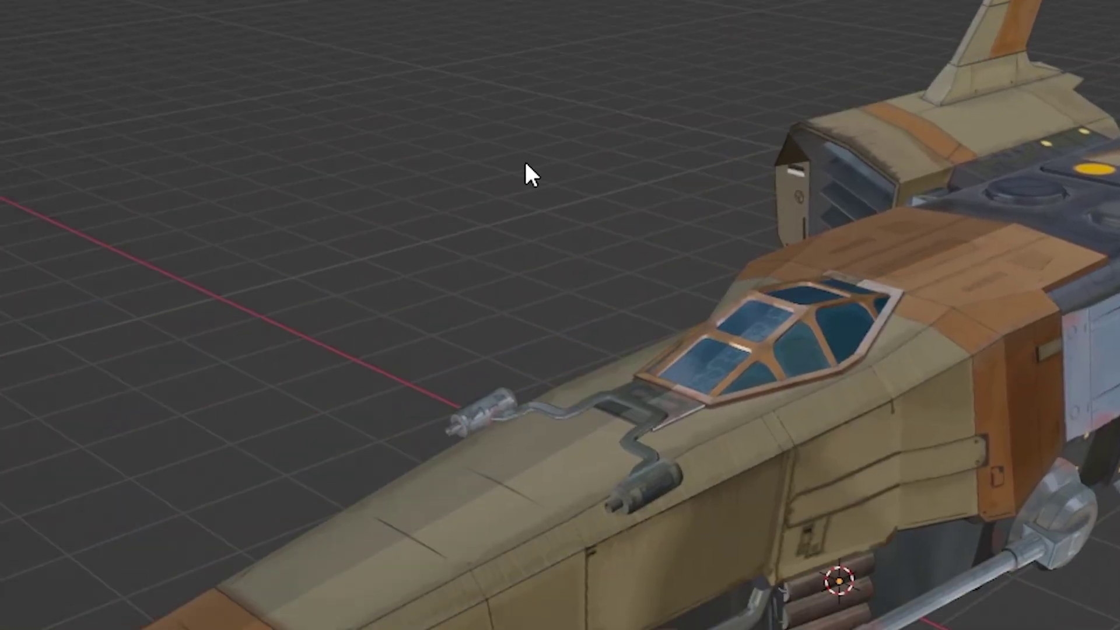
{"action": "right_click", "coordinate": [528, 173]}
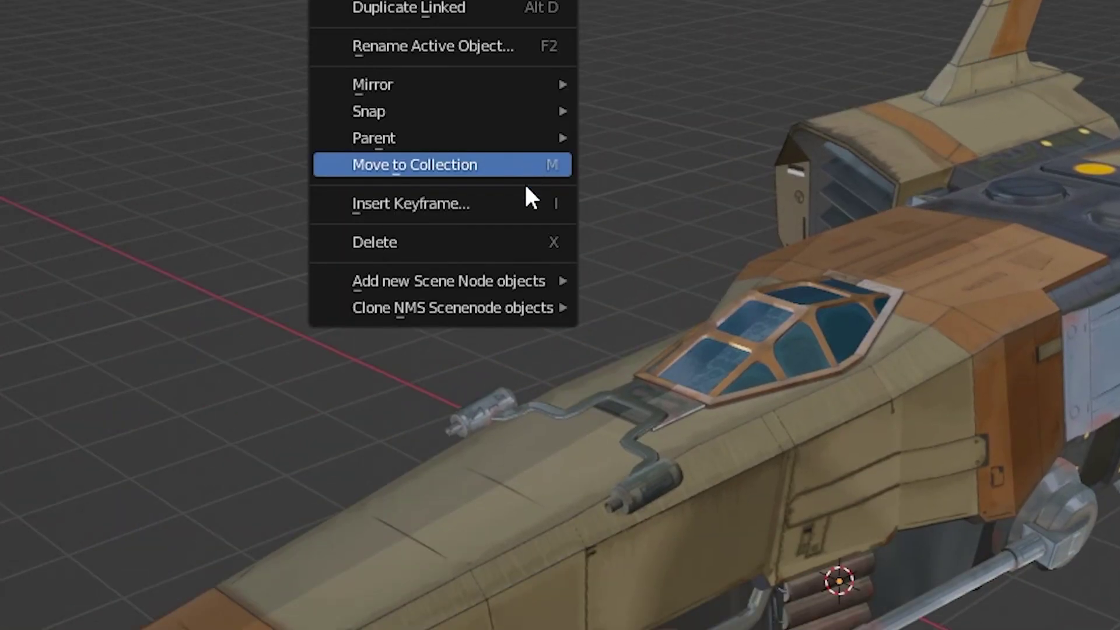
{"action": "mouse_move", "coordinate": [538, 284]}
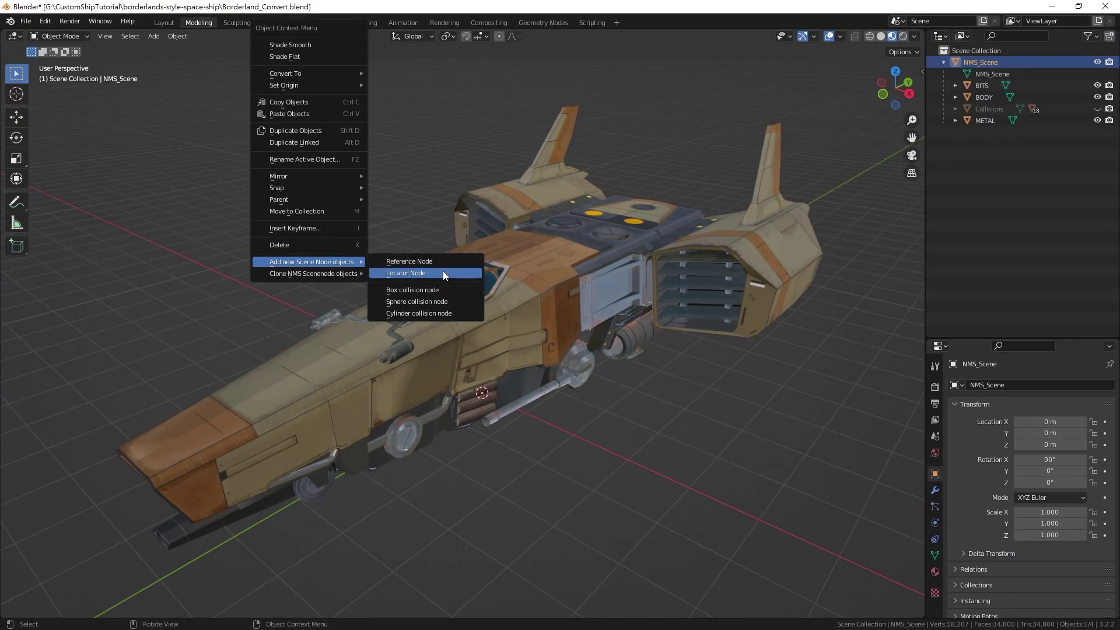
{"action": "left_click", "coordinate": [717, 303]}
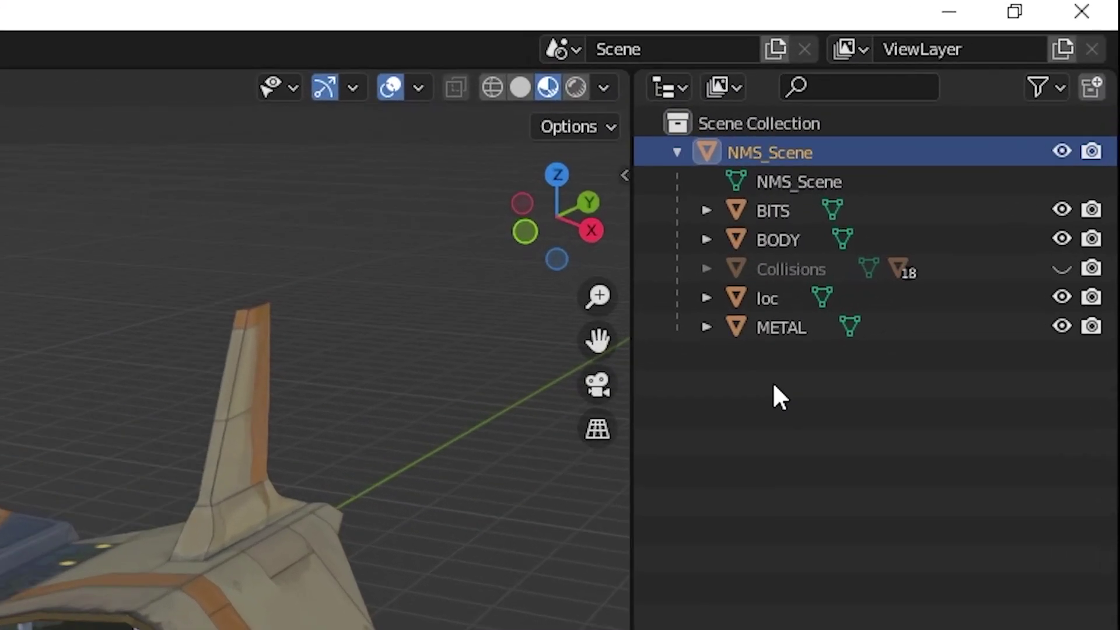
{"action": "double_click", "coordinate": [798, 298]}
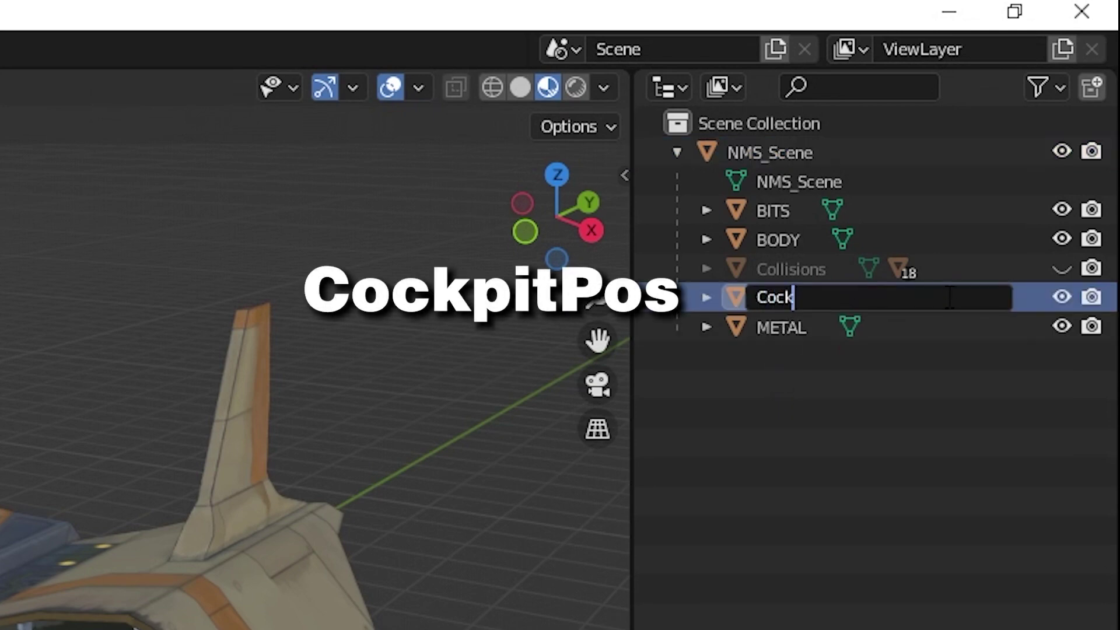
{"action": "type", "text": "CockpitPos"}
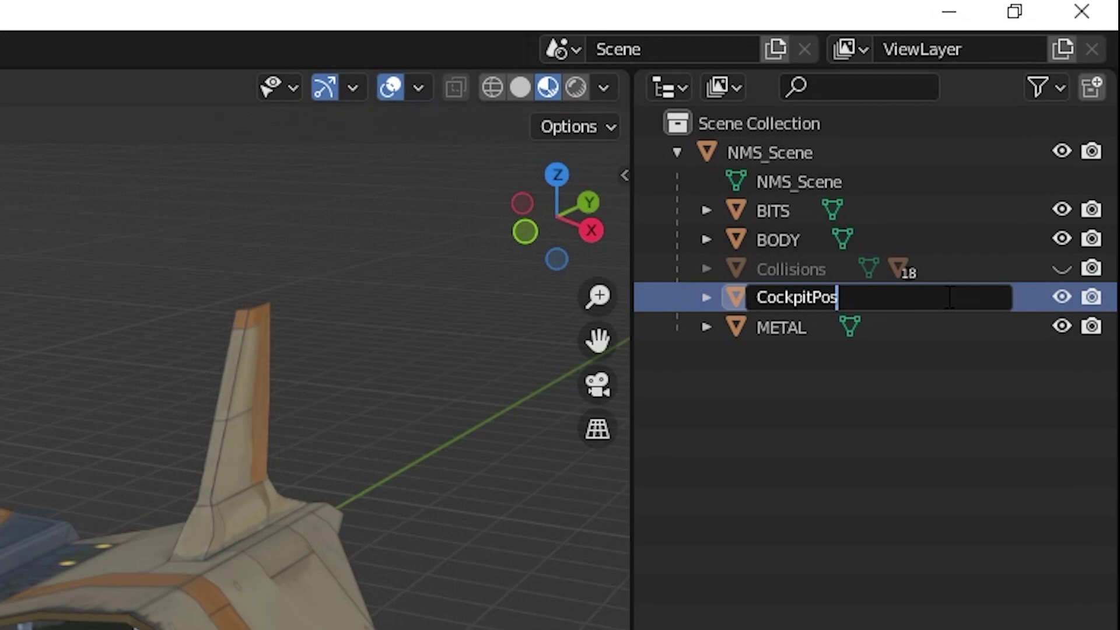
{"action": "key", "text": "Return"}
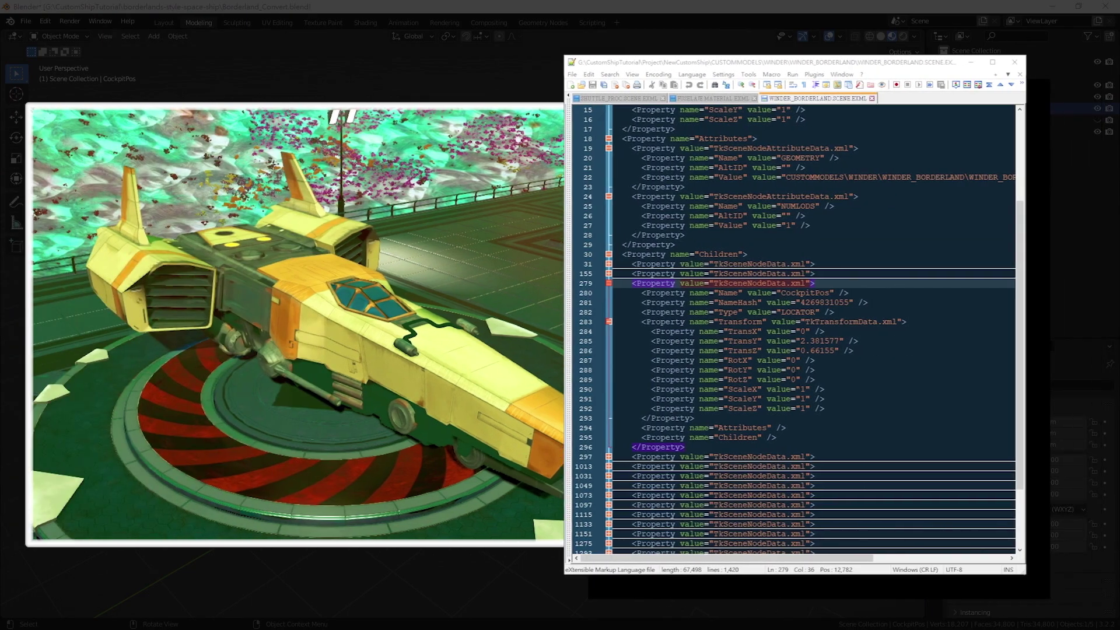
In Notepad++, set ScaleX, ScaleY and ScaleZ of the CockpitPos locator to 2 in the WINDER_BORDERLAND scene EXML
{"action": "type", "text": "2"}
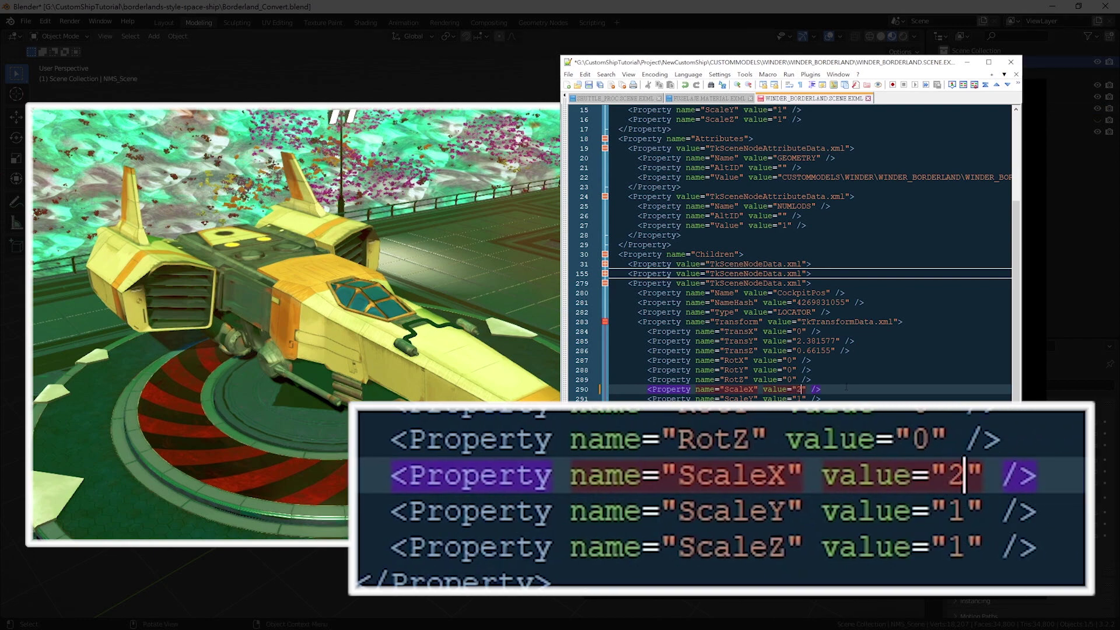
{"action": "key", "text": "Down"}
{"action": "key", "text": "Delete"}
{"action": "type", "text": "2"}
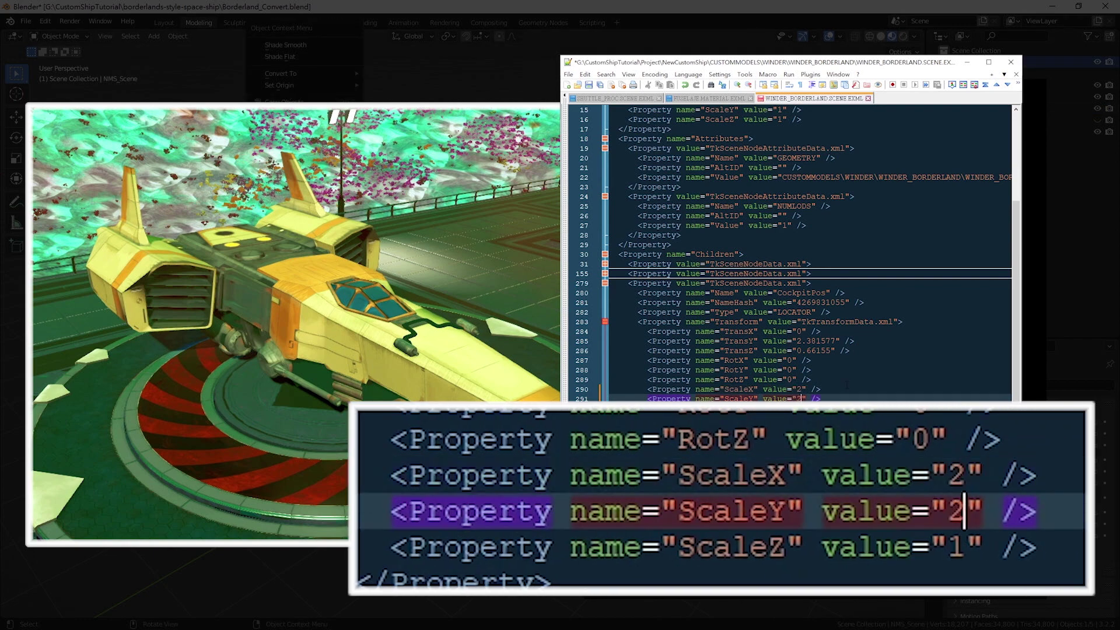
{"action": "key", "text": "Down"}
{"action": "key", "text": "Delete"}
{"action": "type", "text": "2"}
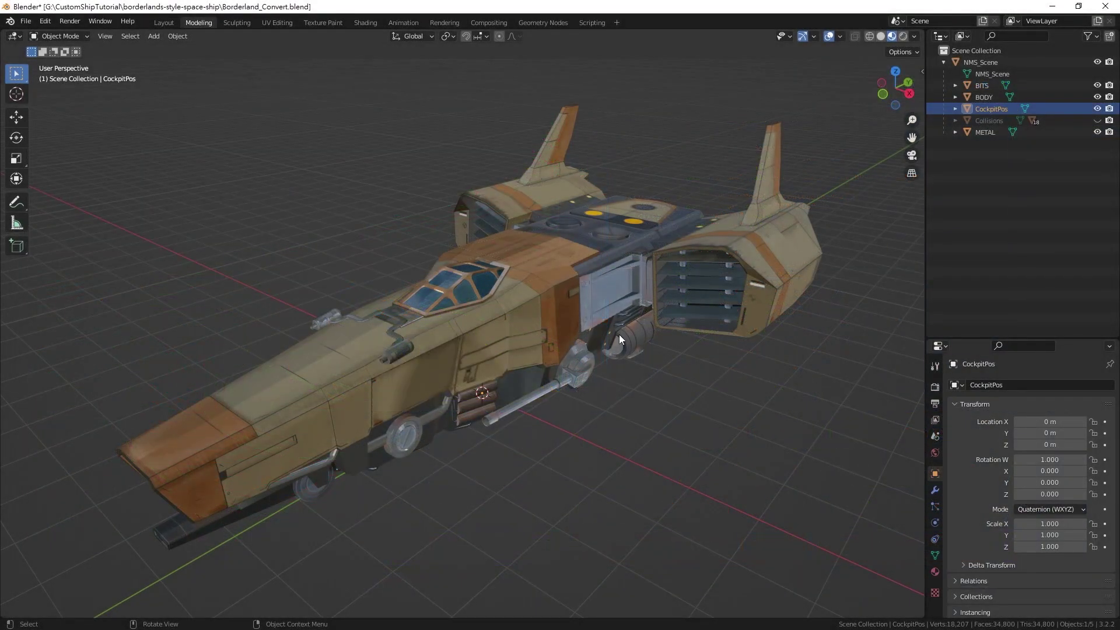
In Blender, move the CockpitPos locator from the side view into the cockpit, at about Y 2.38 m and Z 0.66 m
{"action": "key", "text": "KP_3"}
{"action": "key", "text": "g"}
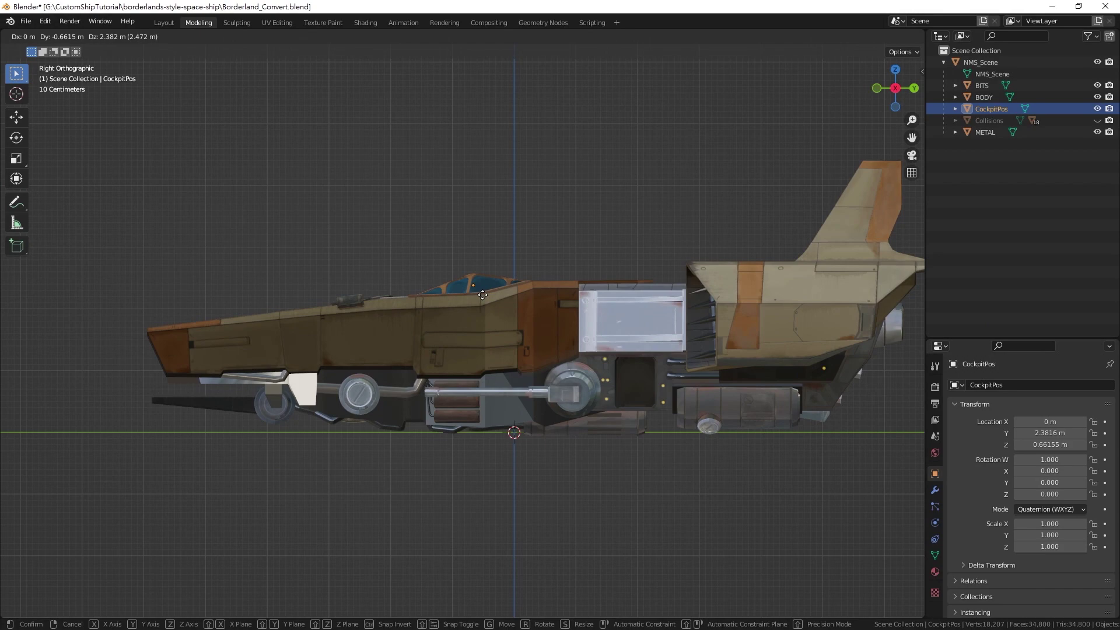
{"action": "left_click", "coordinate": [482, 294]}
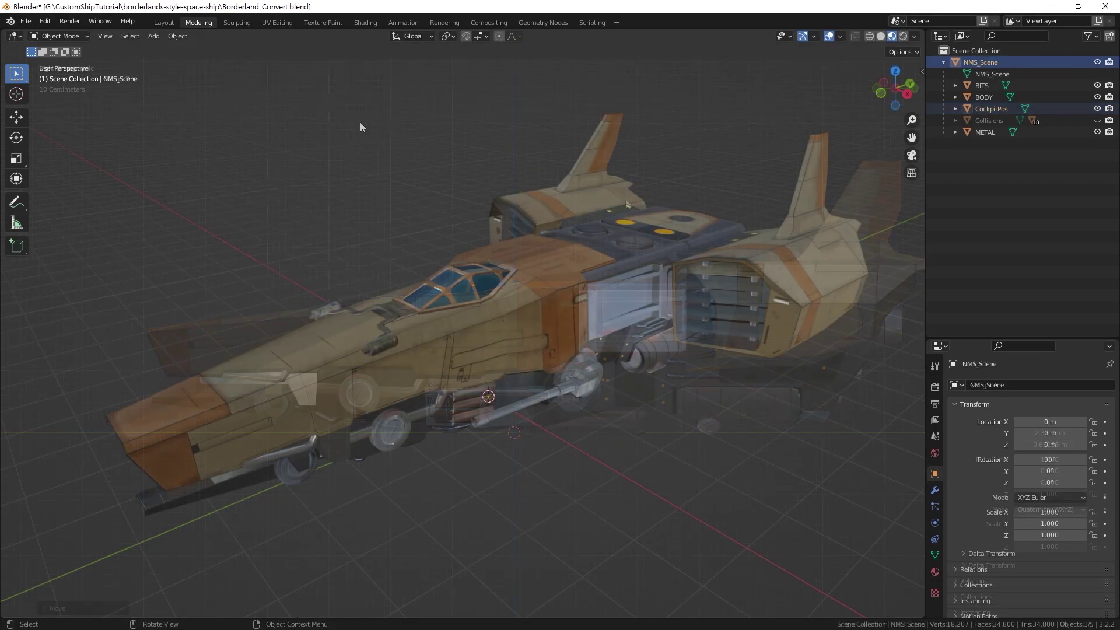
Add a second locator node under NMS_Scene and rename it INTERACT
{"action": "right_click", "coordinate": [360, 121]}
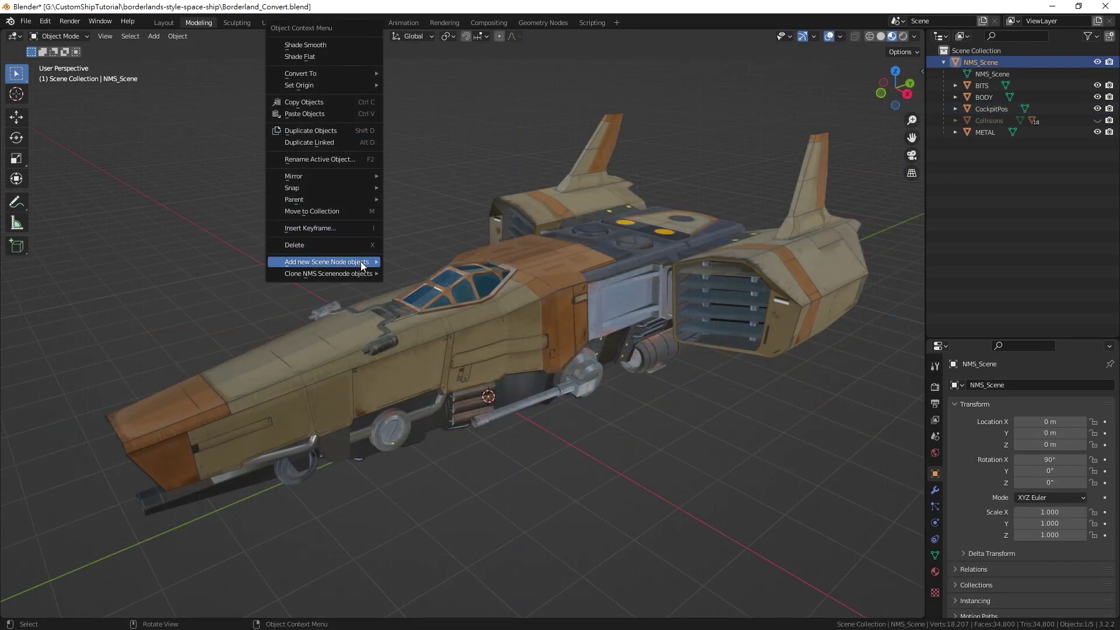
{"action": "mouse_move", "coordinate": [362, 267]}
{"action": "left_click", "coordinate": [478, 272]}
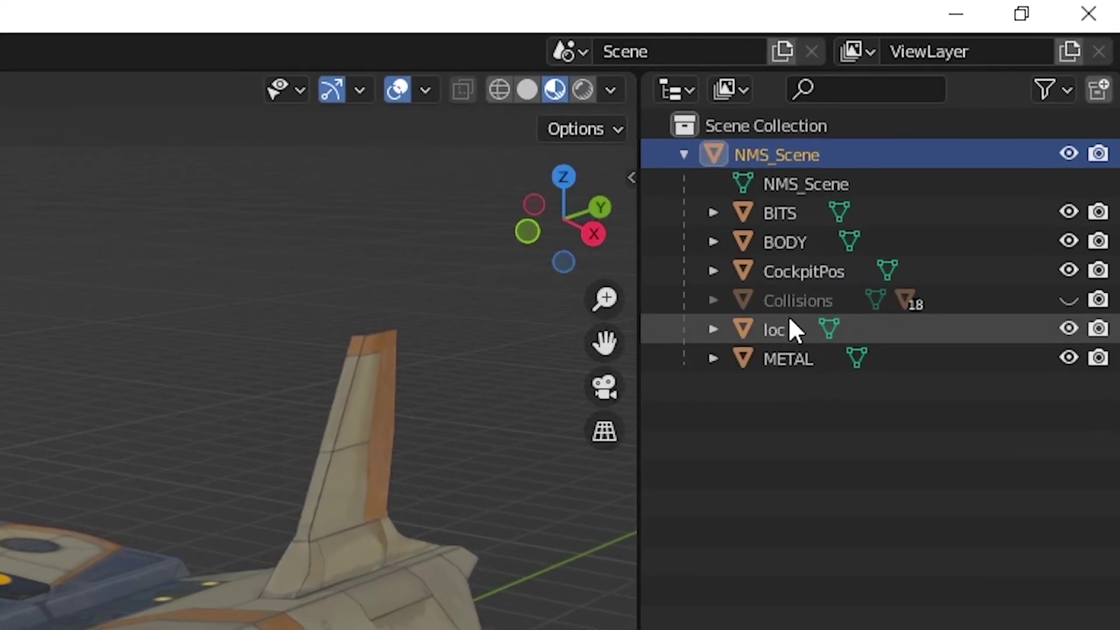
{"action": "double_click", "coordinate": [887, 231]}
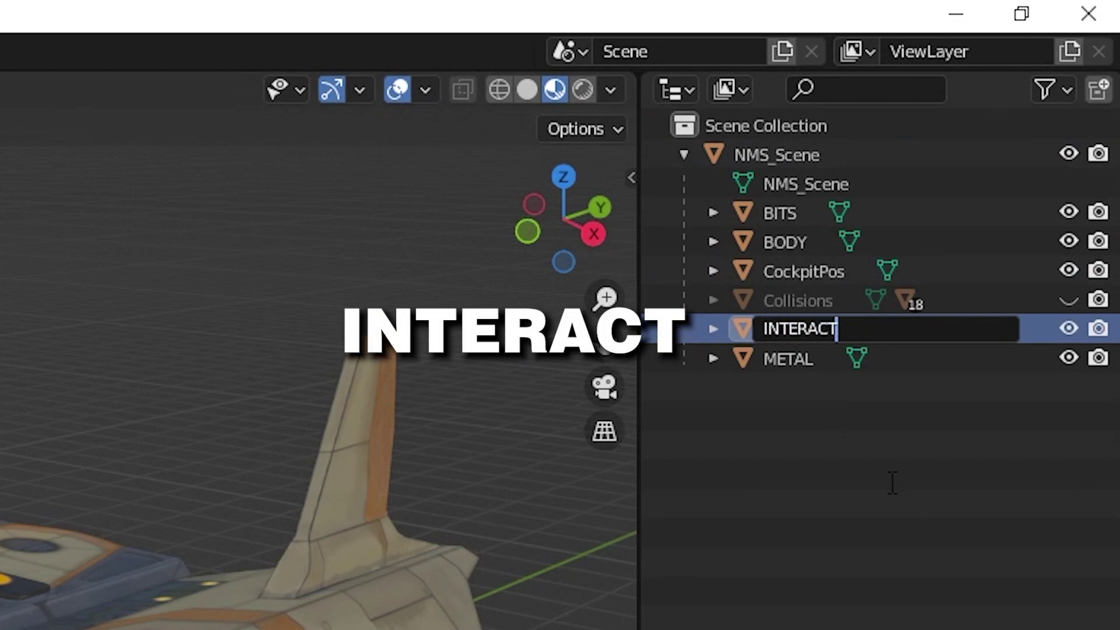
{"action": "key", "text": "Return"}
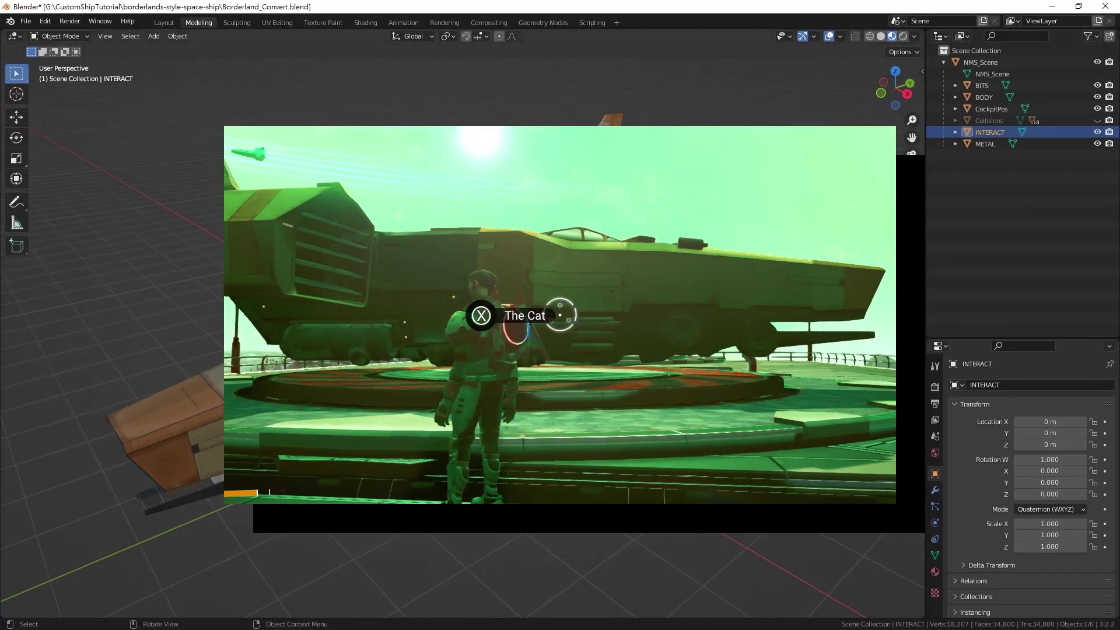
Move the INTERACT locator into the fuselage just behind the cockpit, at about Y 1.48 m and Z -0.44 m
{"action": "key", "text": "KP_3"}
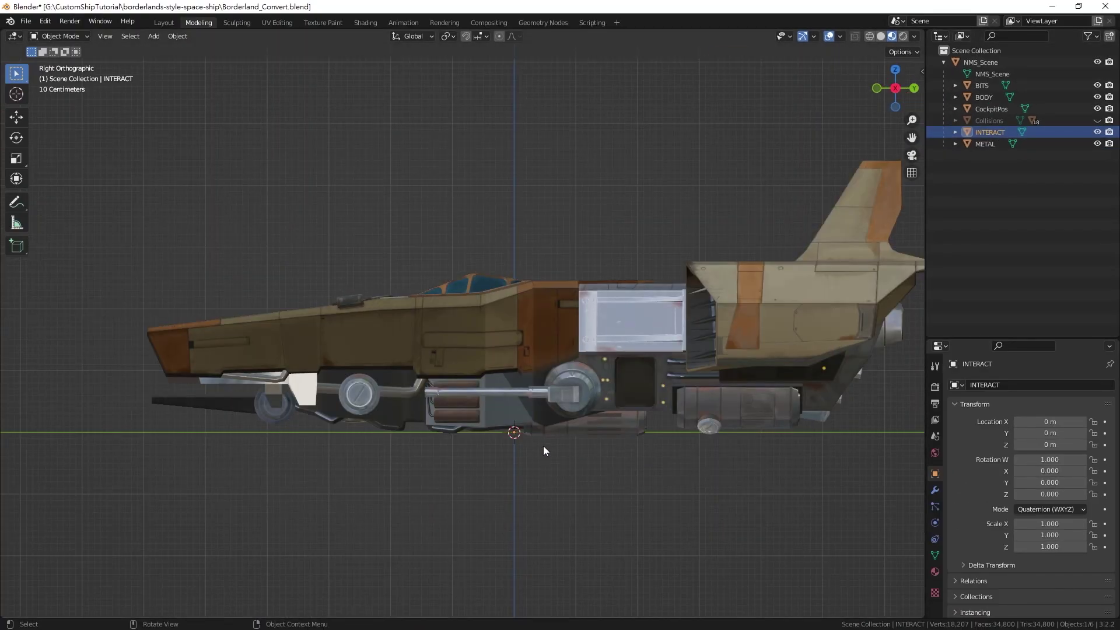
{"action": "key", "text": "g"}
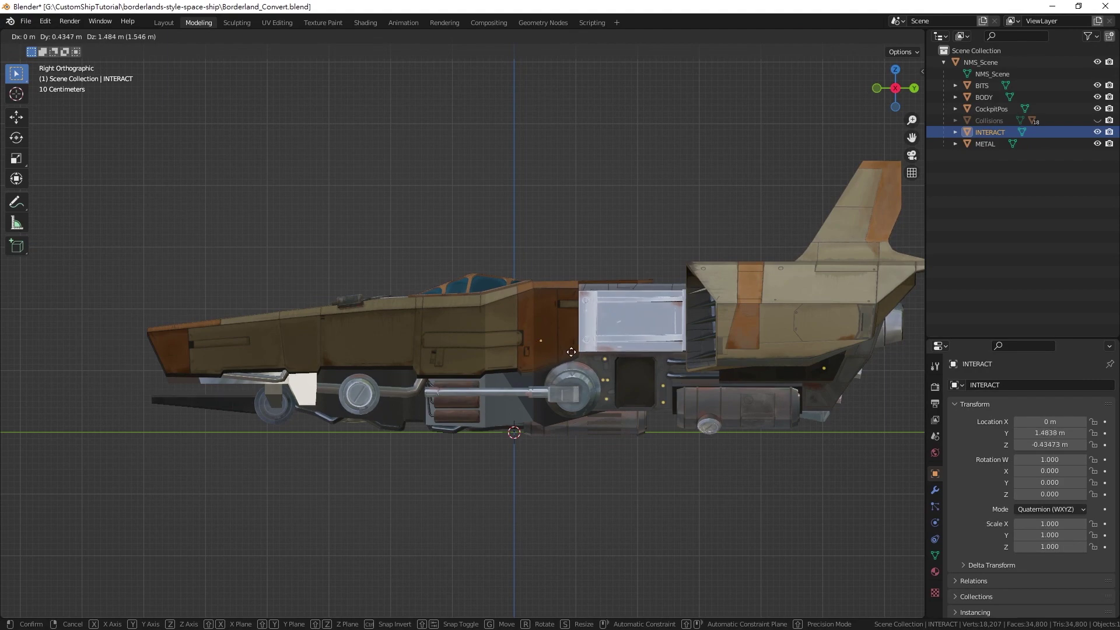
{"action": "left_click", "coordinate": [571, 353]}
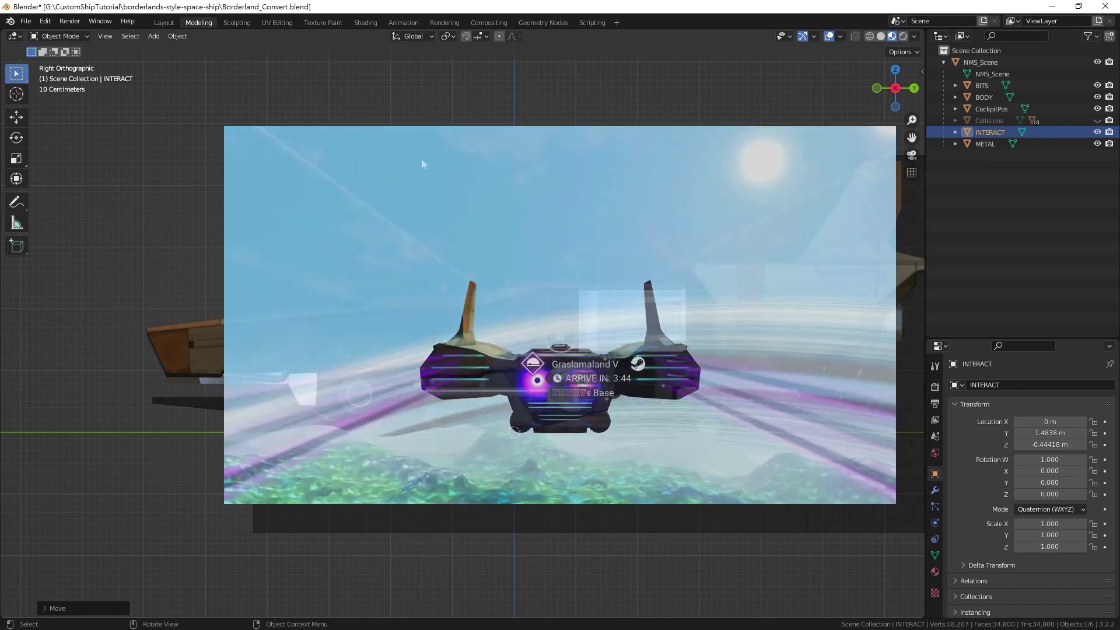
Add another locator node under NMS_Scene and rename it Trail1
{"action": "middle_click_drag", "start_coordinate": [421, 159], "coordinate": [528, 214]}
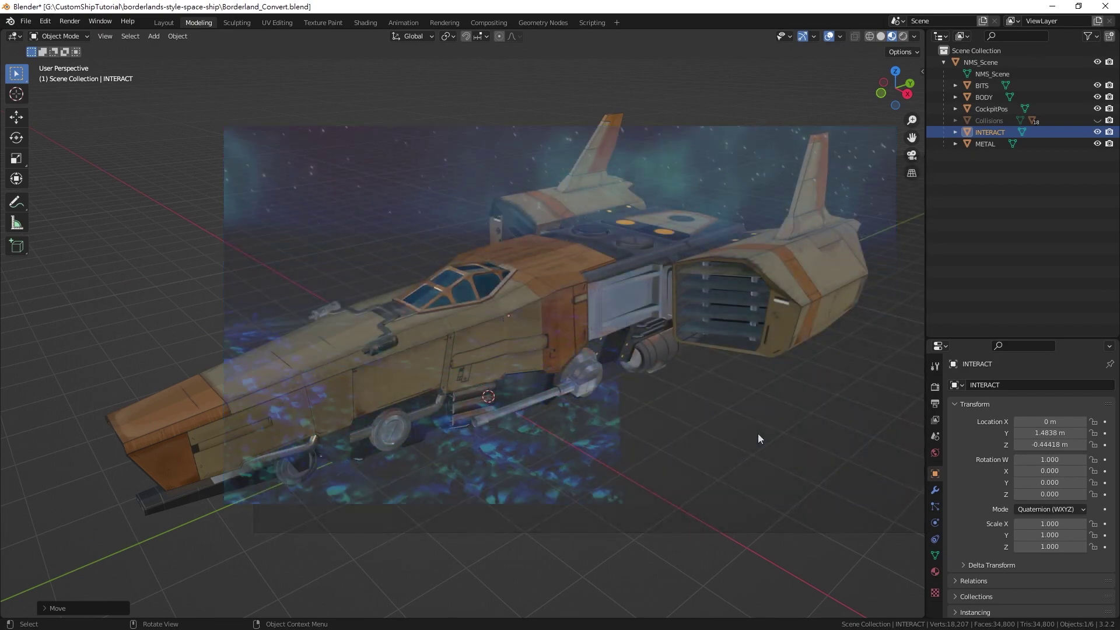
{"action": "left_click", "coordinate": [1040, 63]}
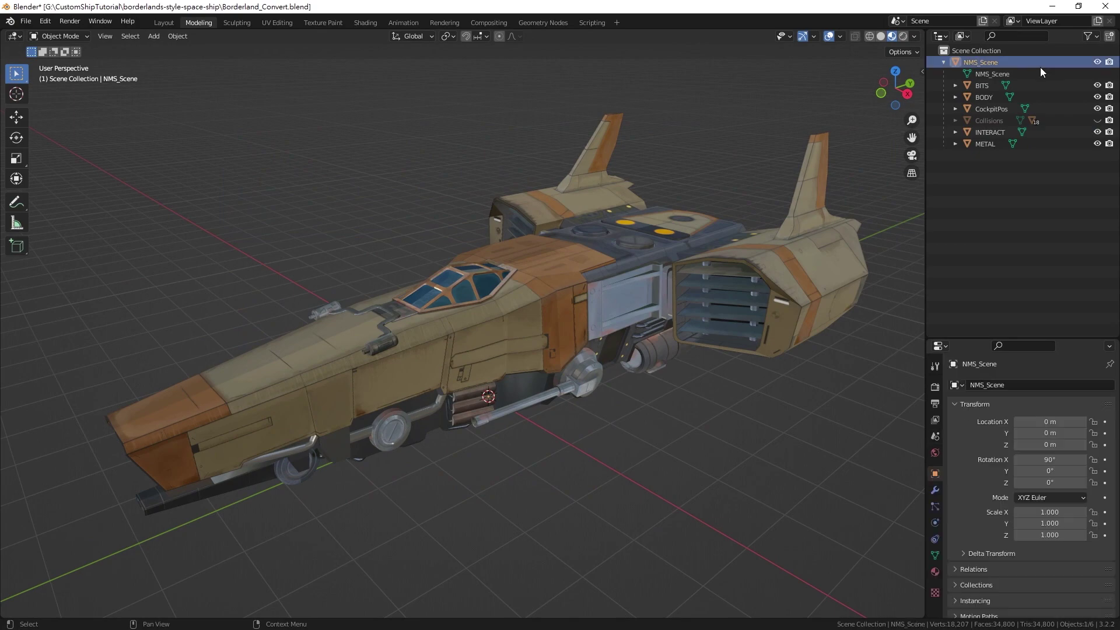
{"action": "right_click", "coordinate": [372, 260]}
{"action": "mouse_move", "coordinate": [377, 261]}
{"action": "left_click", "coordinate": [431, 273]}
{"action": "double_click", "coordinate": [991, 144]}
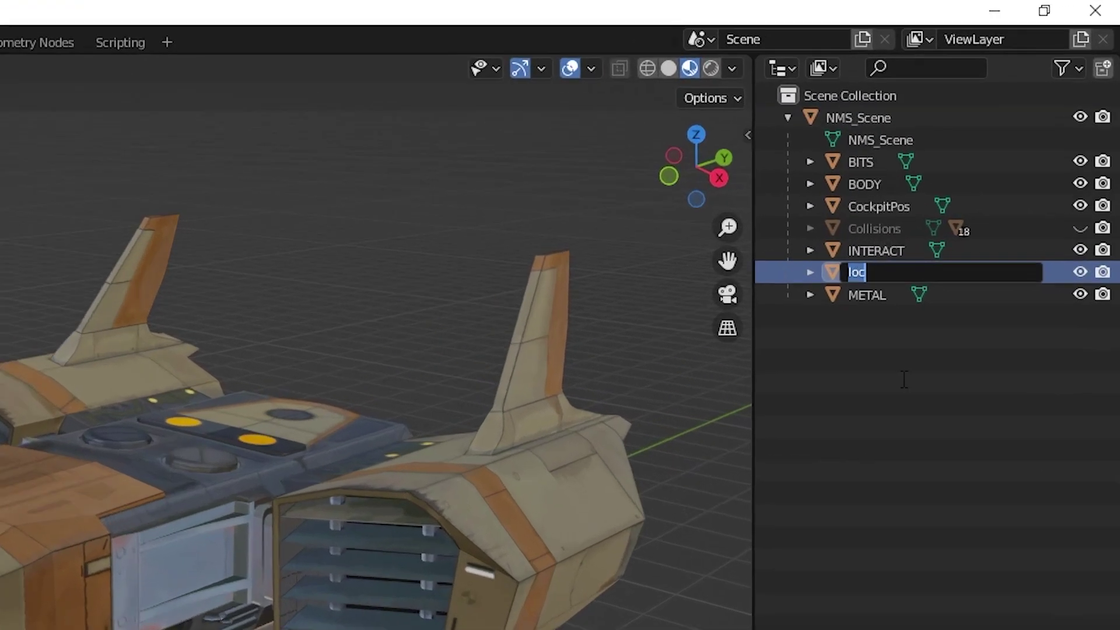
{"action": "type", "text": "Trail1"}
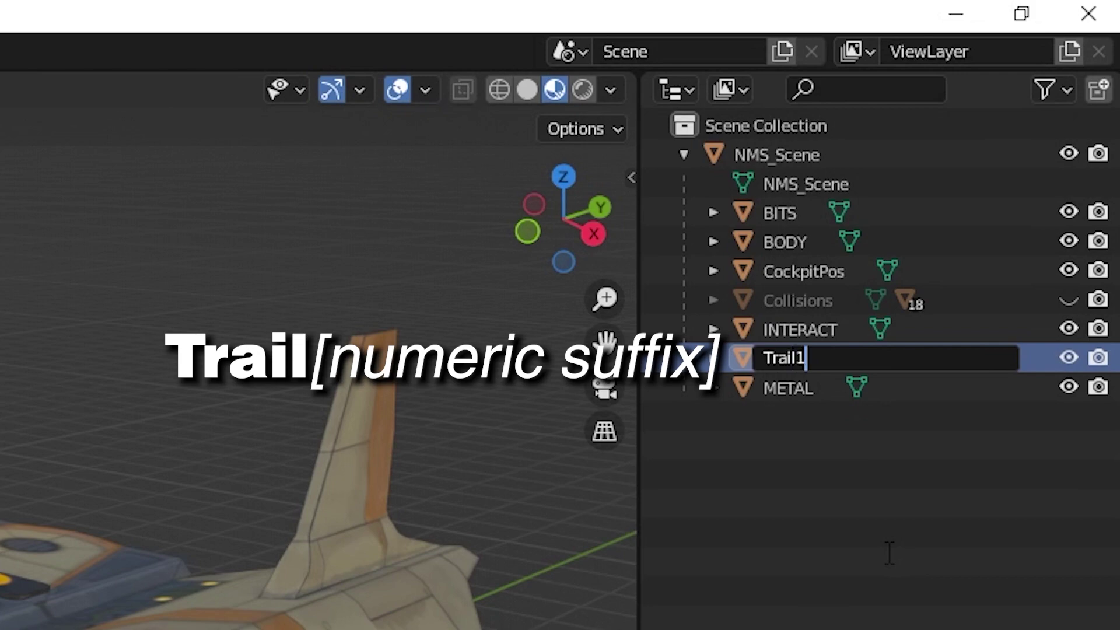
{"action": "key", "text": "Return"}
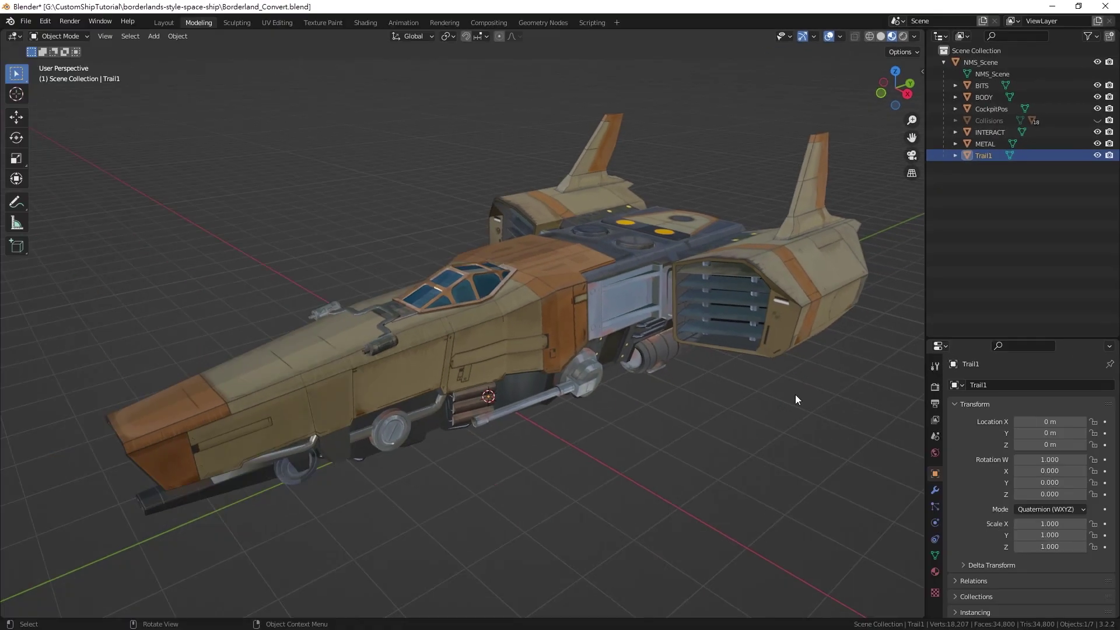
Move the Trail1 locator from the side view back to the rear engine exhaust, at about Y 1.76 m and Z -6.27 m
{"action": "key", "text": "KP_3"}
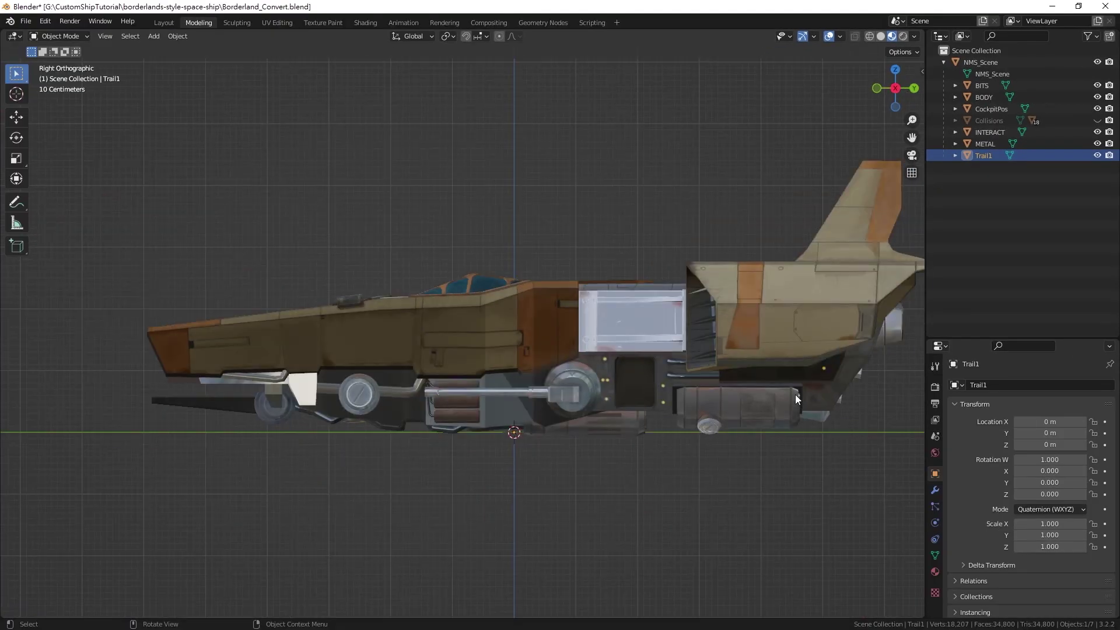
{"action": "middle_click_drag", "start_coordinate": [709, 425], "coordinate": [315, 562], "text": "shift"}
{"action": "key", "text": "g"}
{"action": "left_click", "coordinate": [624, 463]}
{"action": "middle_click_drag", "start_coordinate": [625, 463], "coordinate": [709, 435]}
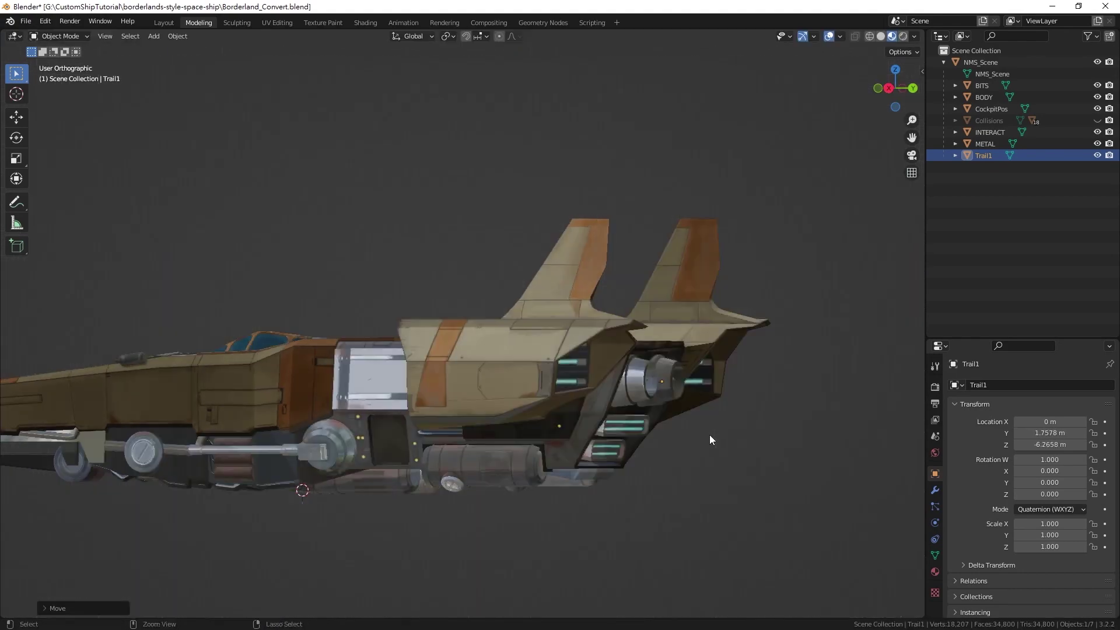
Enable snapping and snap the Trail1 locator to the centre of one rear engine, at about X -0.62 m, Y 1.79 m, Z -6.25 m
{"action": "key", "text": "ctrl+KP_1"}
{"action": "left_click", "coordinate": [465, 36]}
{"action": "left_click", "coordinate": [477, 36]}
{"action": "left_click", "coordinate": [463, 77]}
{"action": "key", "text": "g"}
{"action": "left_click", "coordinate": [654, 406]}
{"action": "scroll", "coordinate": [716, 344], "scroll_direction": "up", "scroll_amount": 2}
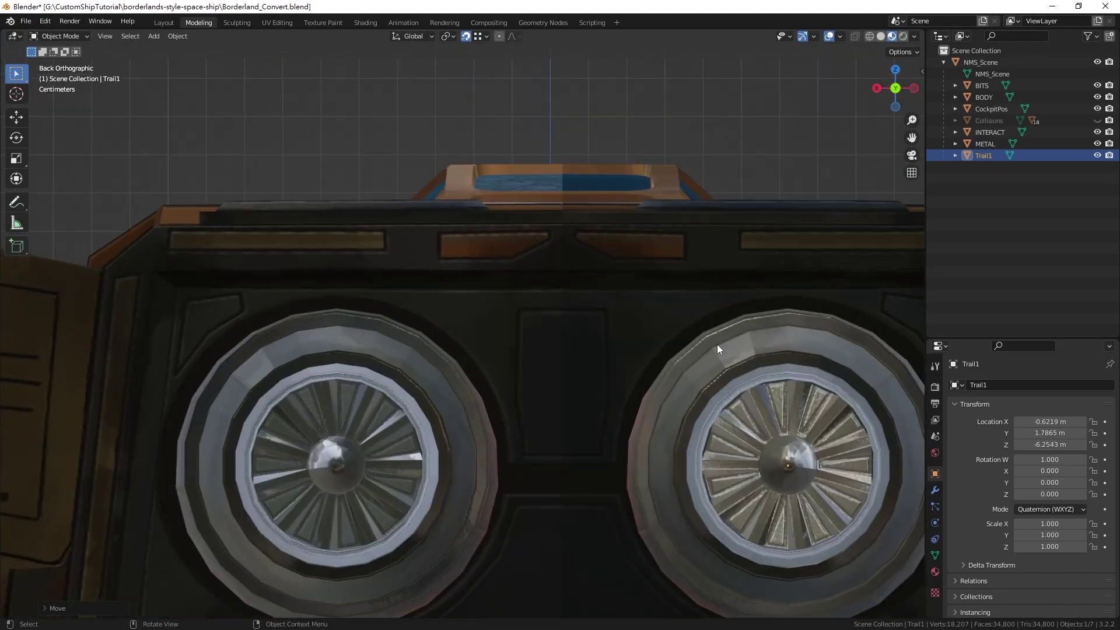
{"action": "key", "text": "KP_Decimal"}
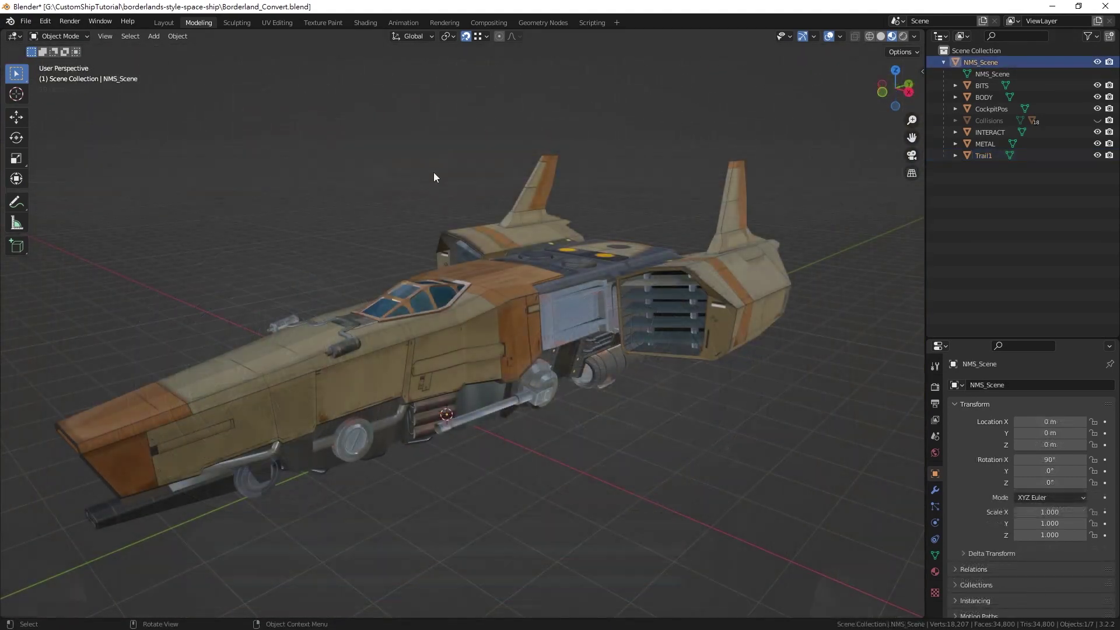
Add another locator node under NMS_Scene and rename it Contrail1
{"action": "right_click", "coordinate": [397, 158]}
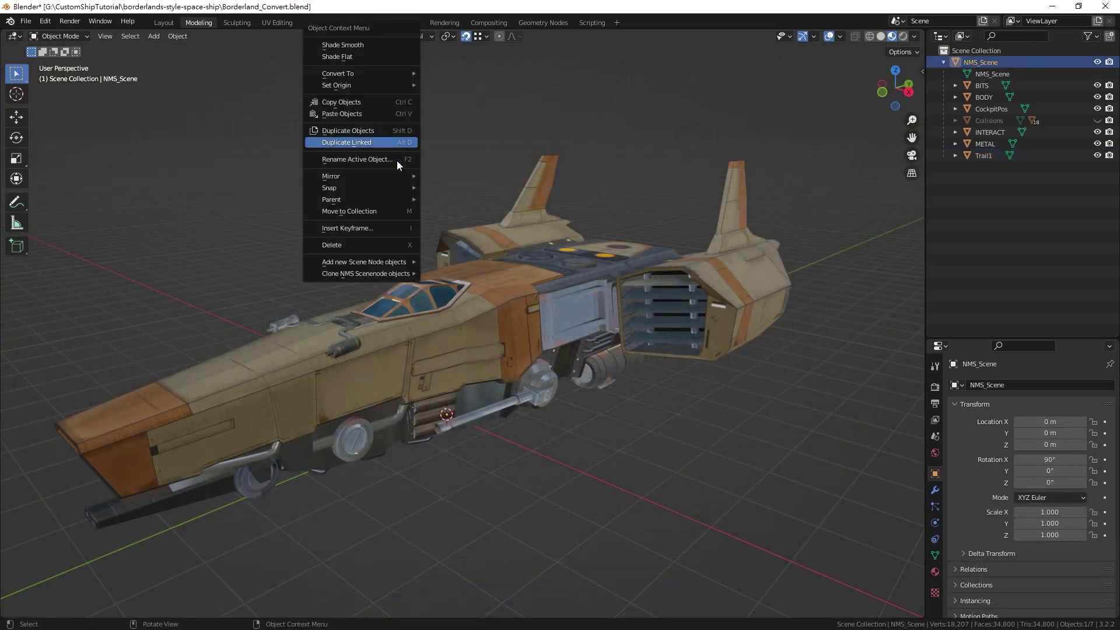
{"action": "mouse_move", "coordinate": [391, 260]}
{"action": "left_click", "coordinate": [461, 270]}
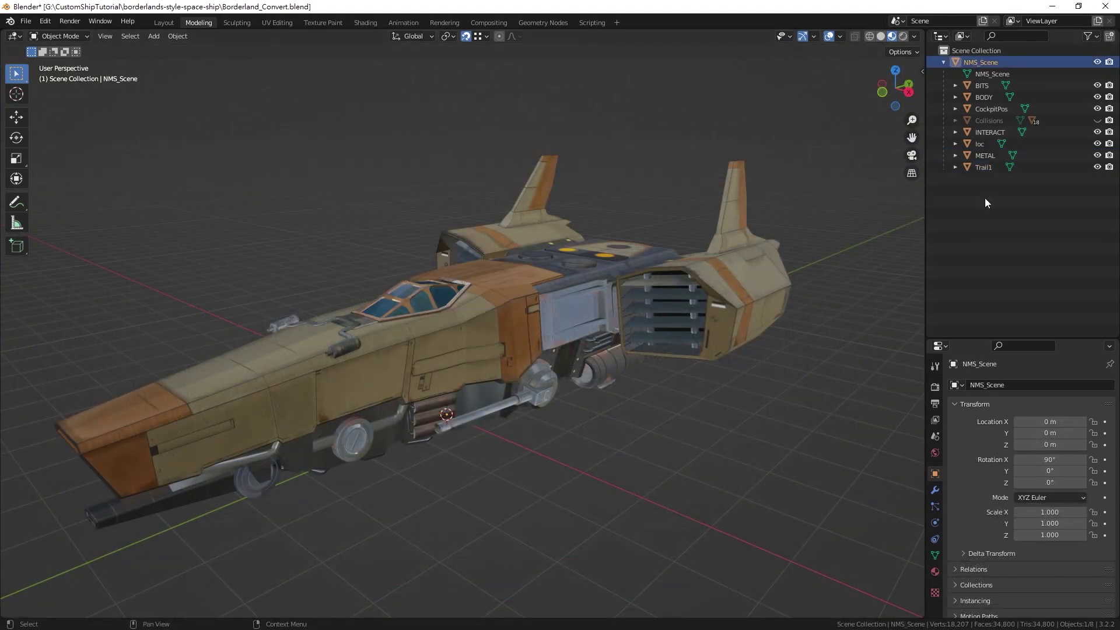
{"action": "double_click", "coordinate": [981, 144]}
{"action": "type", "text": "C"}
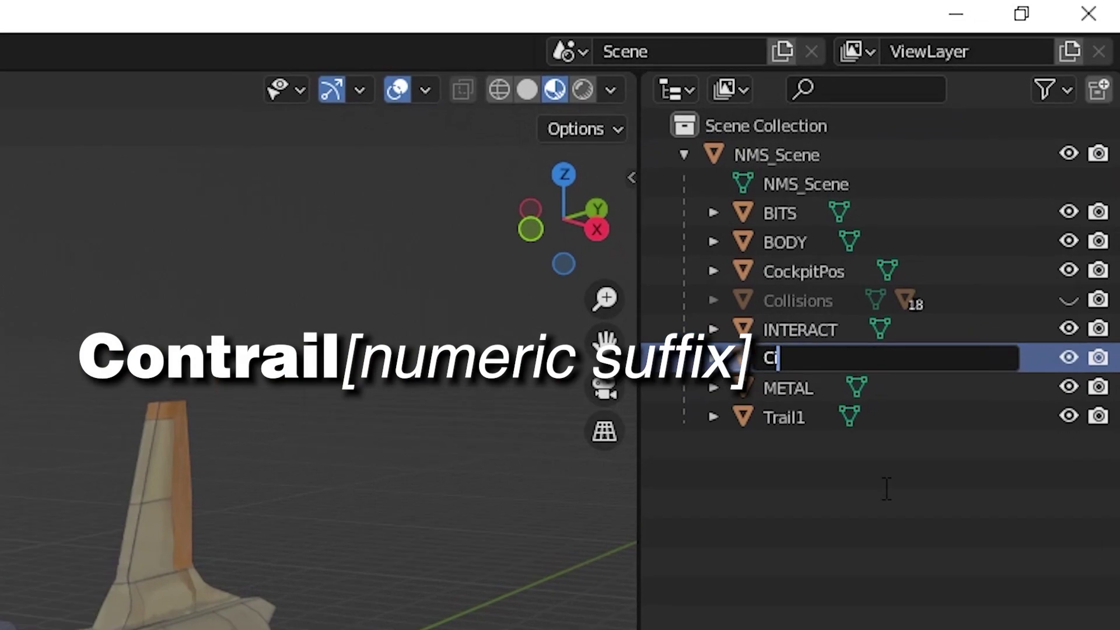
{"action": "type", "text": "ontrail1"}
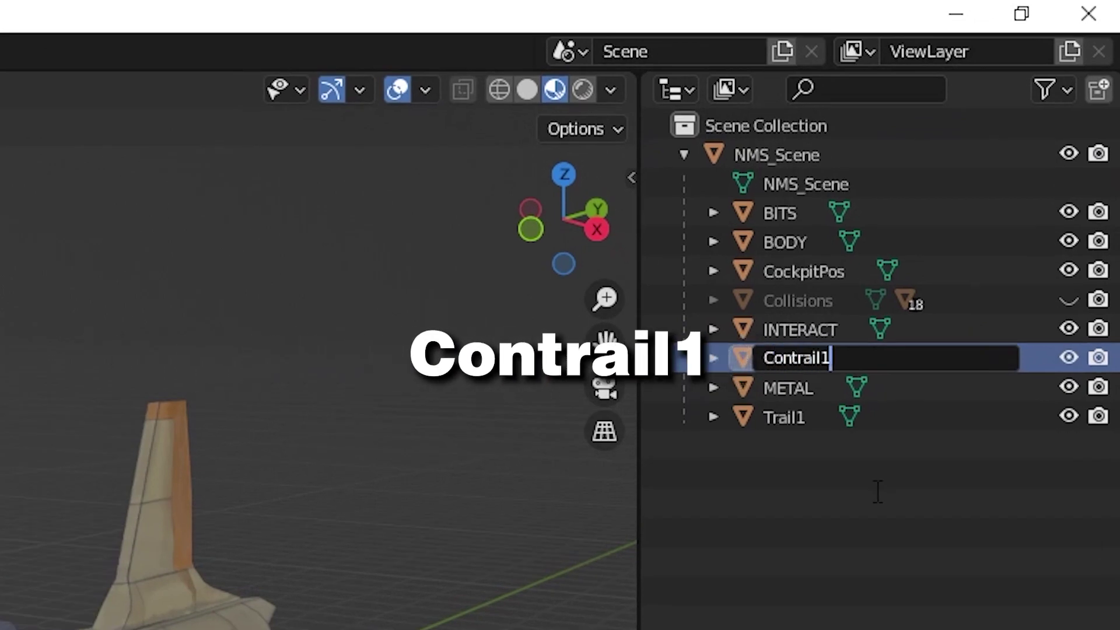
{"action": "key", "text": "Return"}
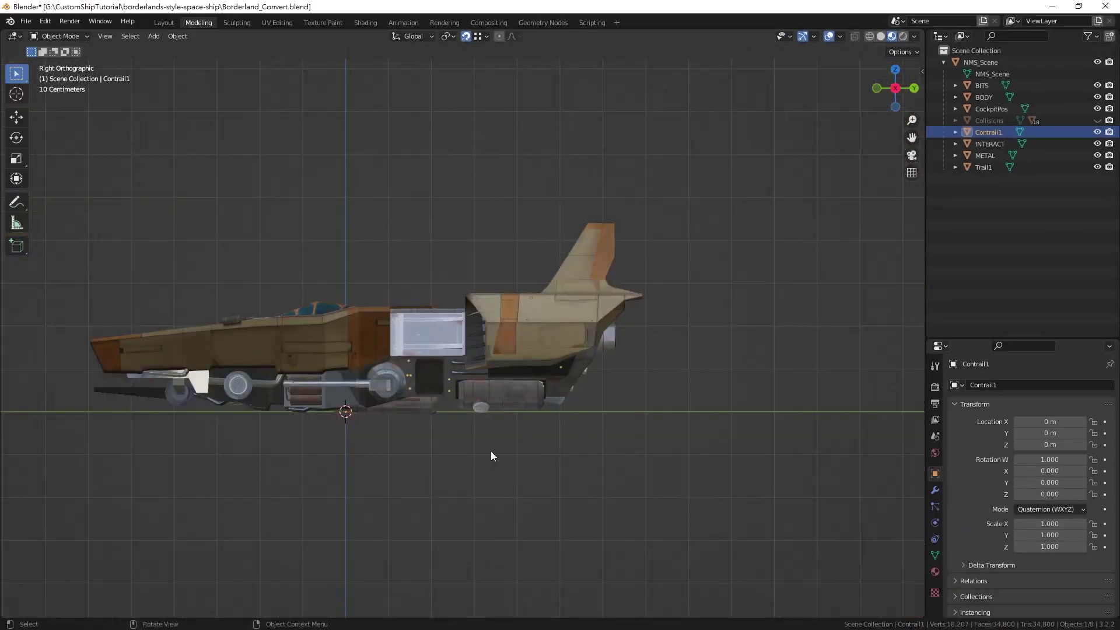
Move the Contrail1 locator onto the rear upper corner of a tail fin, at about X -2.39 m, Y 4.40 m, Z -6.27 m
{"action": "key", "text": "g"}
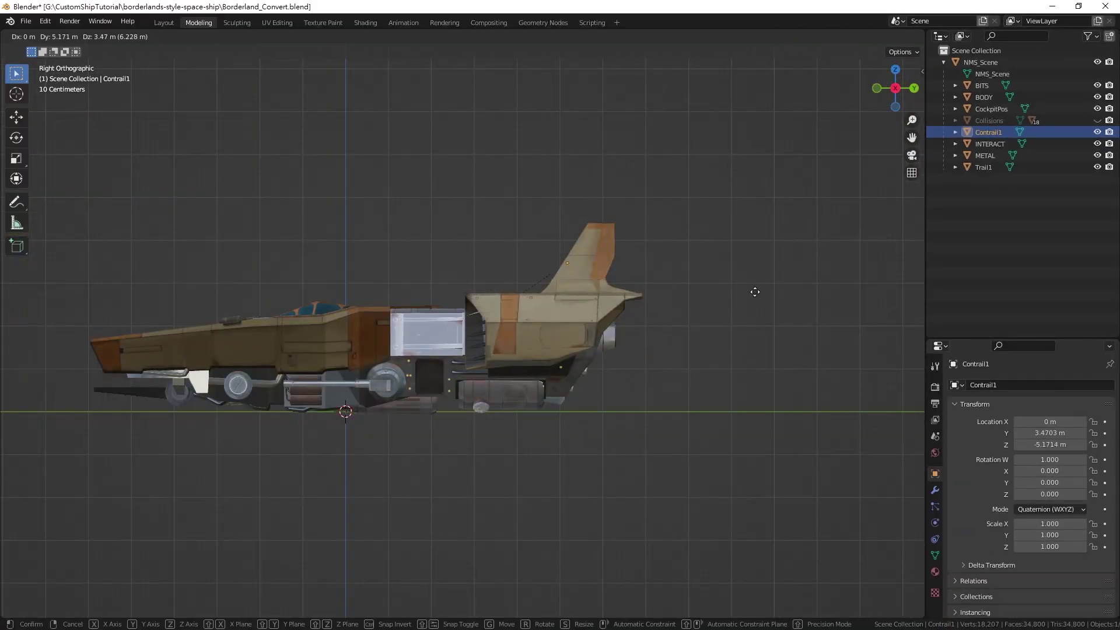
{"action": "left_click", "coordinate": [622, 226]}
{"action": "scroll", "coordinate": [674, 227], "scroll_direction": "up", "scroll_amount": 3}
{"action": "middle_click_drag", "start_coordinate": [675, 226], "coordinate": [511, 355]}
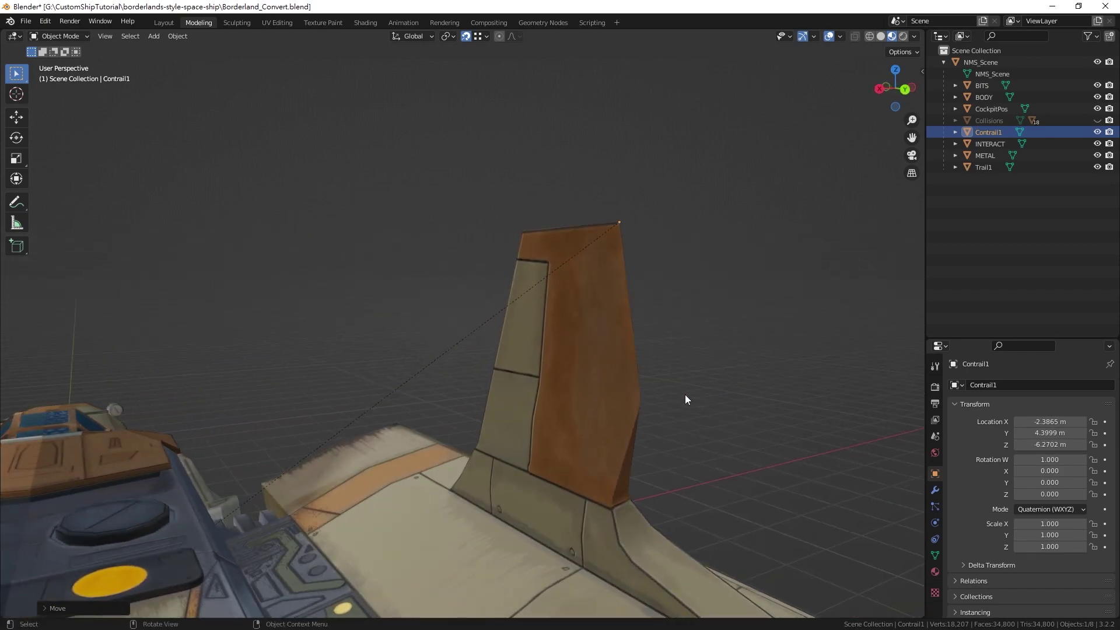
Switch the Contrail1 locator's rotation mode to XYZ Euler and set its Y rotation to 180°
{"action": "left_click_drag", "start_coordinate": [974, 338], "coordinate": [975, 179]}
{"action": "left_click", "coordinate": [1077, 351]}
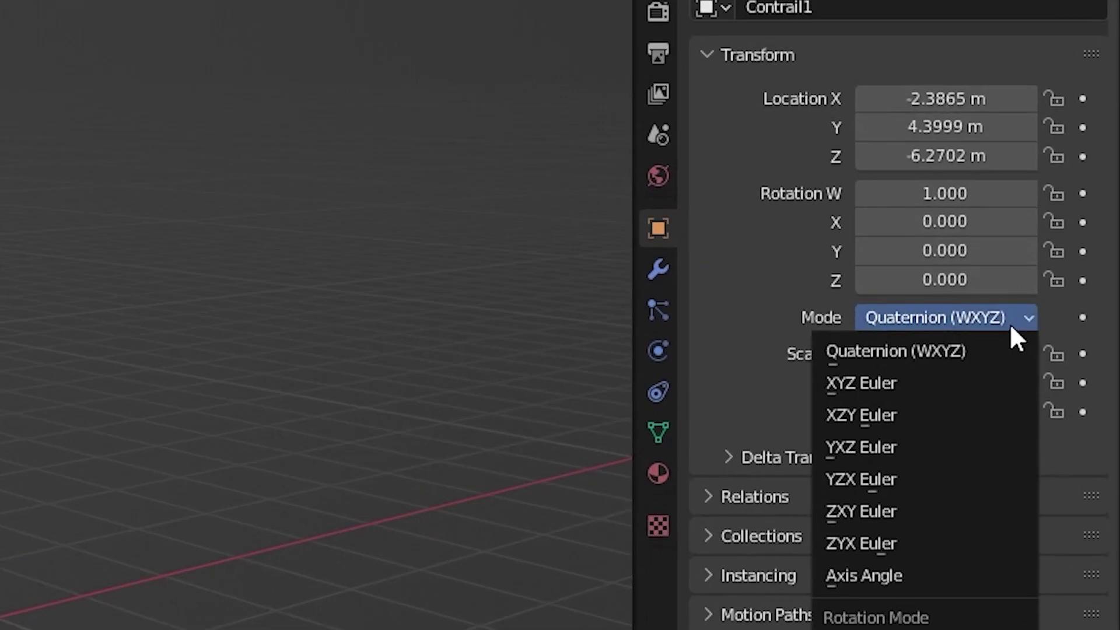
{"action": "left_click", "coordinate": [944, 388]}
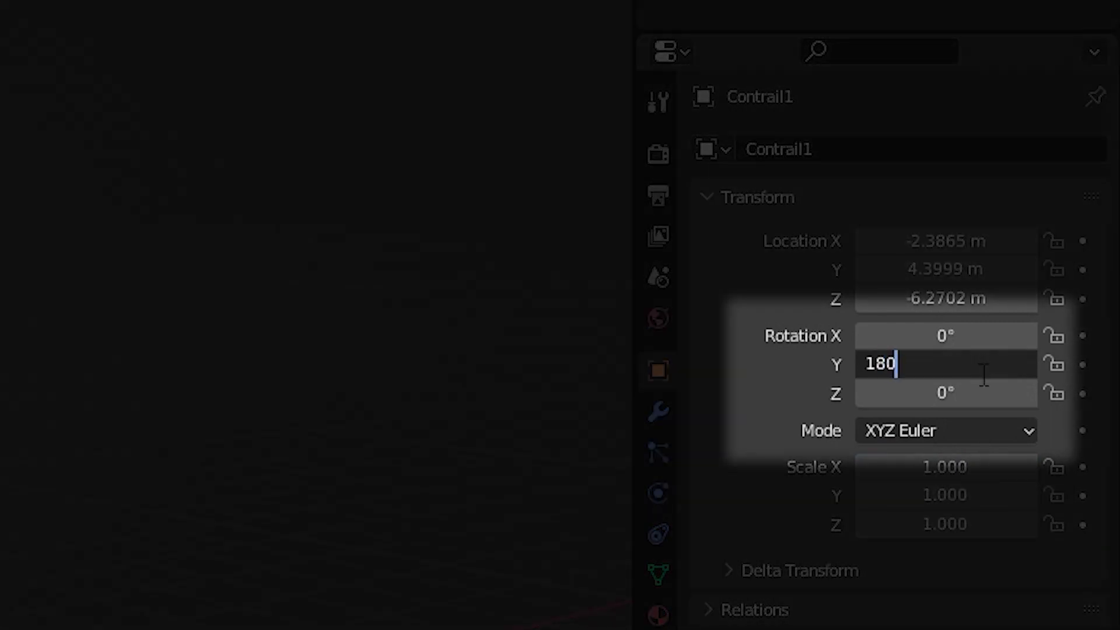
{"action": "key", "text": "Return"}
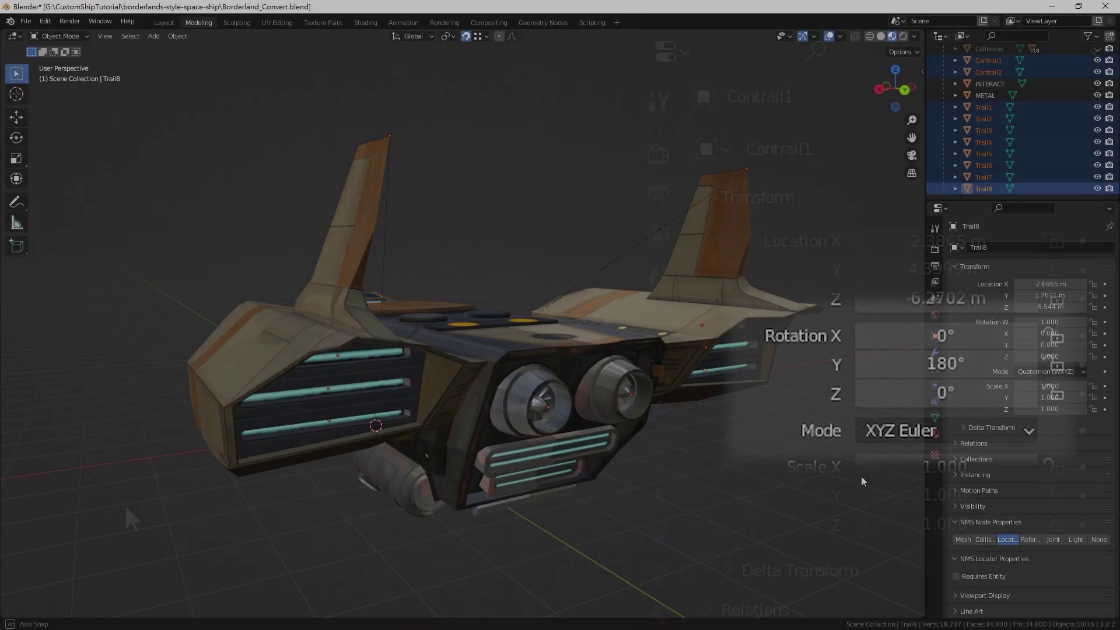
Add another locator node under NMS_Scene and rename it EXT_SHOOT1
{"action": "mouse_move", "coordinate": [861, 476]}
{"action": "middle_mouse_down"}
{"action": "mouse_move", "coordinate": [769, 455]}
{"action": "mouse_move", "coordinate": [740, 463]}
{"action": "mouse_move", "coordinate": [807, 459]}
{"action": "mouse_move", "coordinate": [869, 480]}
{"action": "middle_mouse_up"}
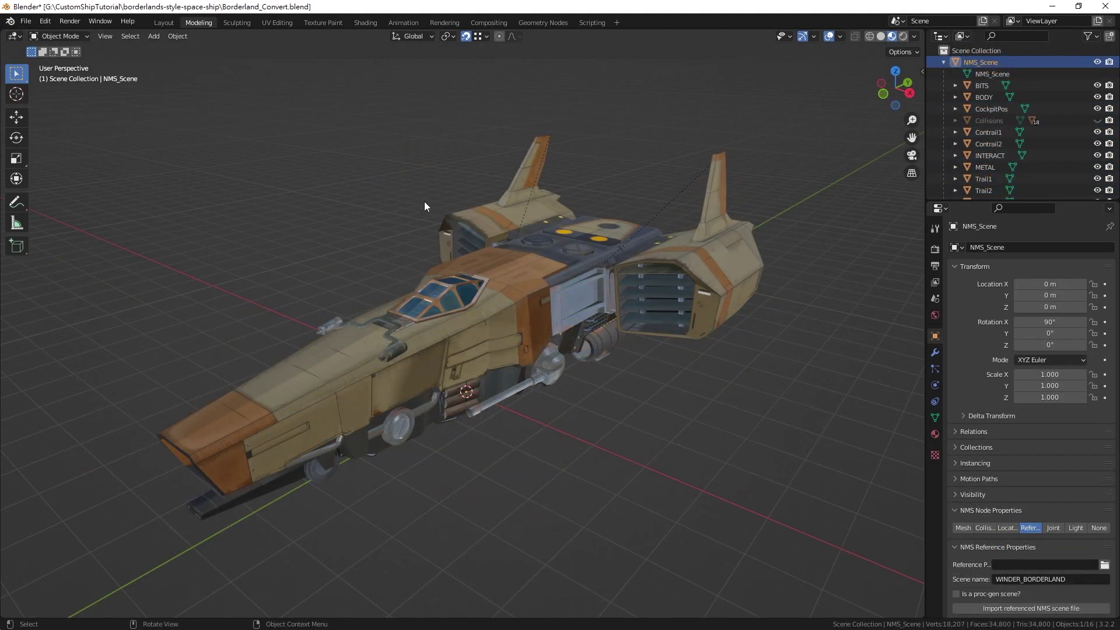
{"action": "key", "text": "shift+a"}
{"action": "mouse_move", "coordinate": [356, 272]}
{"action": "left_click", "coordinate": [436, 274]}
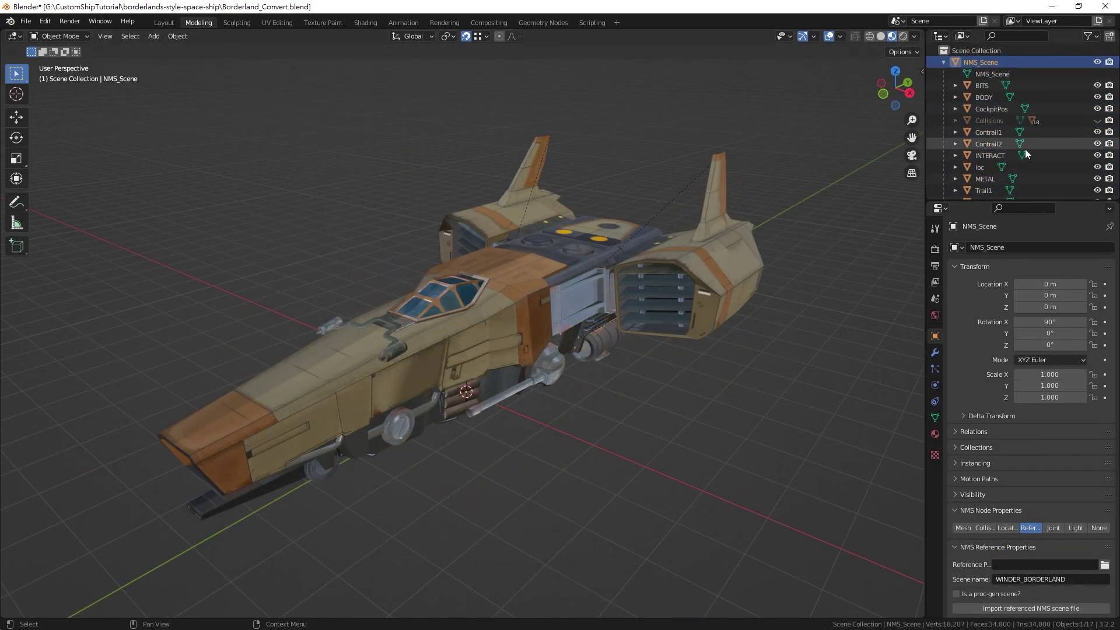
{"action": "double_click", "coordinate": [980, 167]}
{"action": "scroll", "coordinate": [1027, 146], "scroll_direction": "down", "scroll_amount": 2}
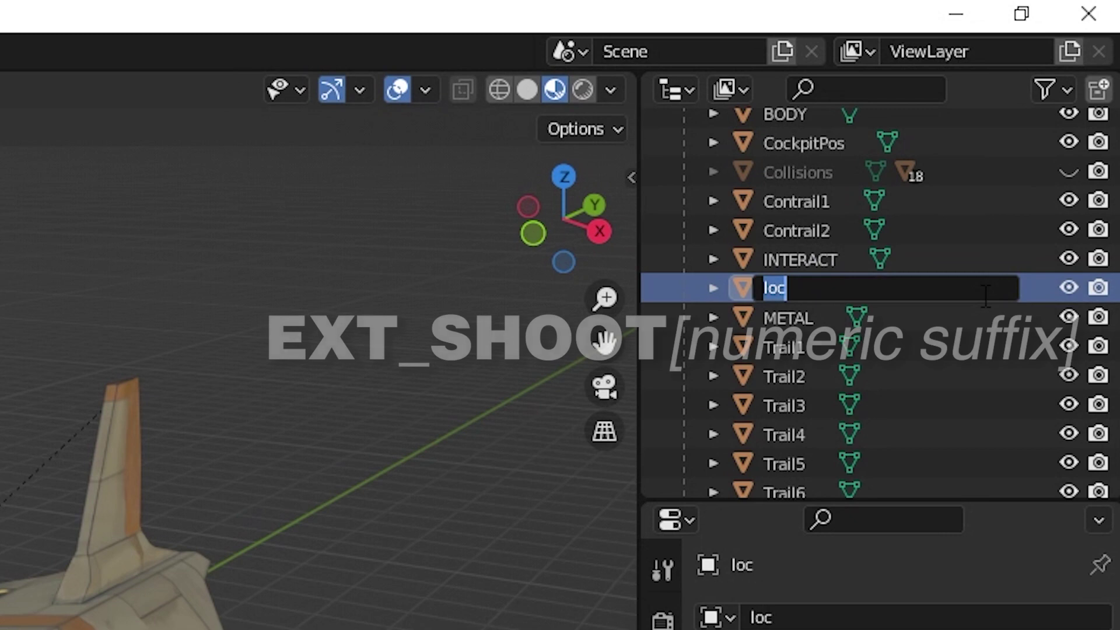
{"action": "type", "text": "EXT_SHOOT"}
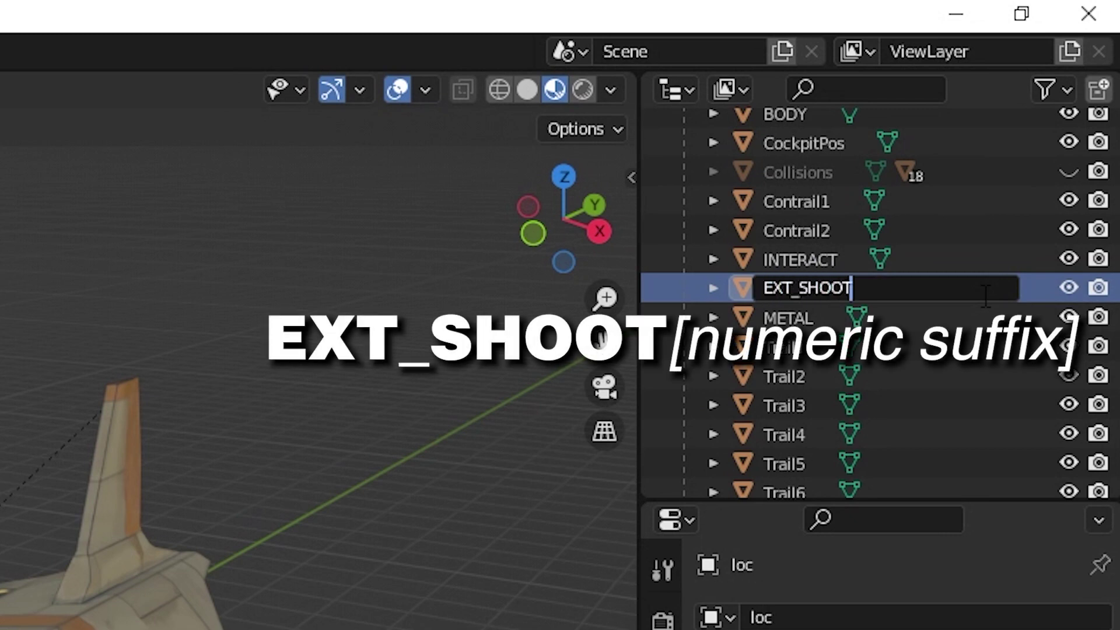
{"action": "type", "text": "1"}
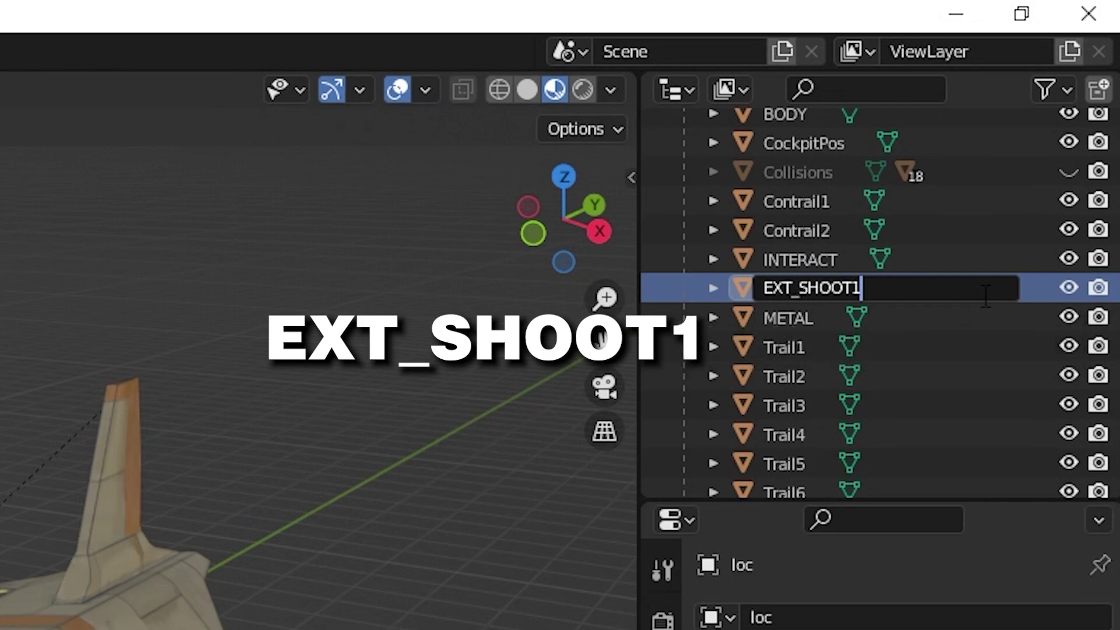
{"action": "key", "text": "Return"}
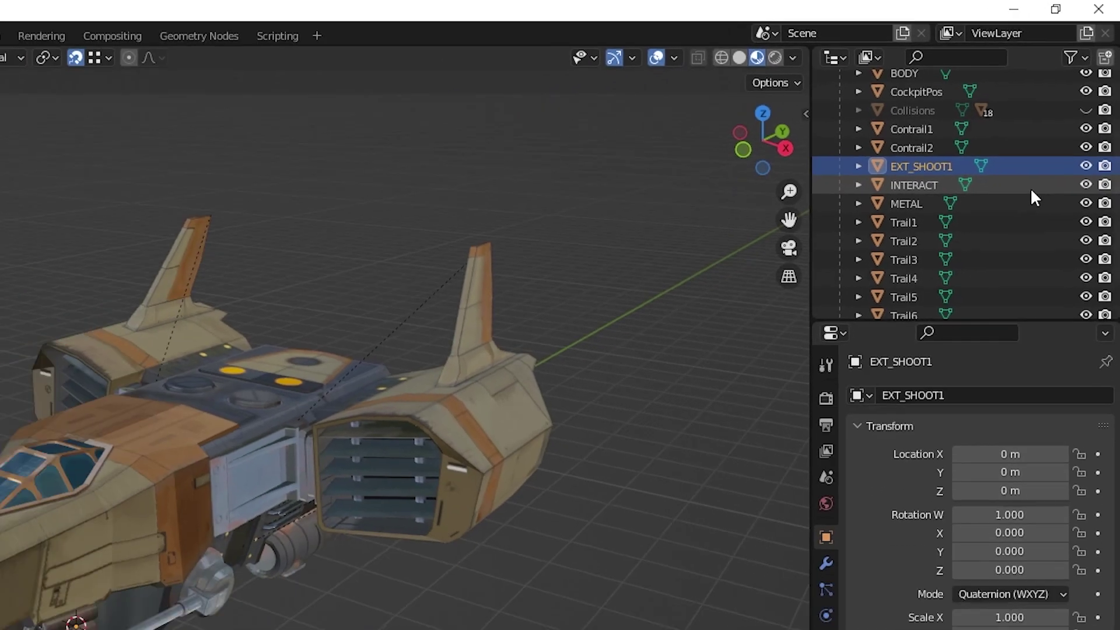
Move the EXT_SHOOT1 locator onto the side gun's muzzle using face snapping, at about X 1.30 m, Y 0.65 m, Z 1.36 m
{"action": "scroll", "coordinate": [669, 316], "scroll_direction": "up", "scroll_amount": 4}
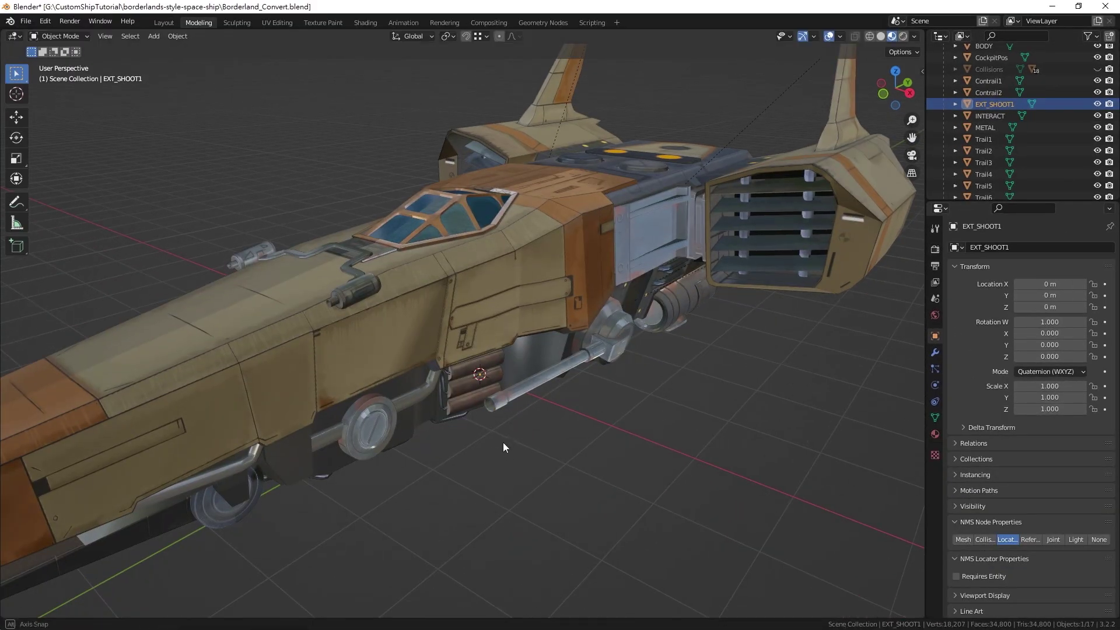
{"action": "key", "text": "KP_1"}
{"action": "middle_click_drag", "start_coordinate": [832, 255], "coordinate": [759, 281]}
{"action": "left_click", "coordinate": [486, 36]}
{"action": "left_click", "coordinate": [457, 107]}
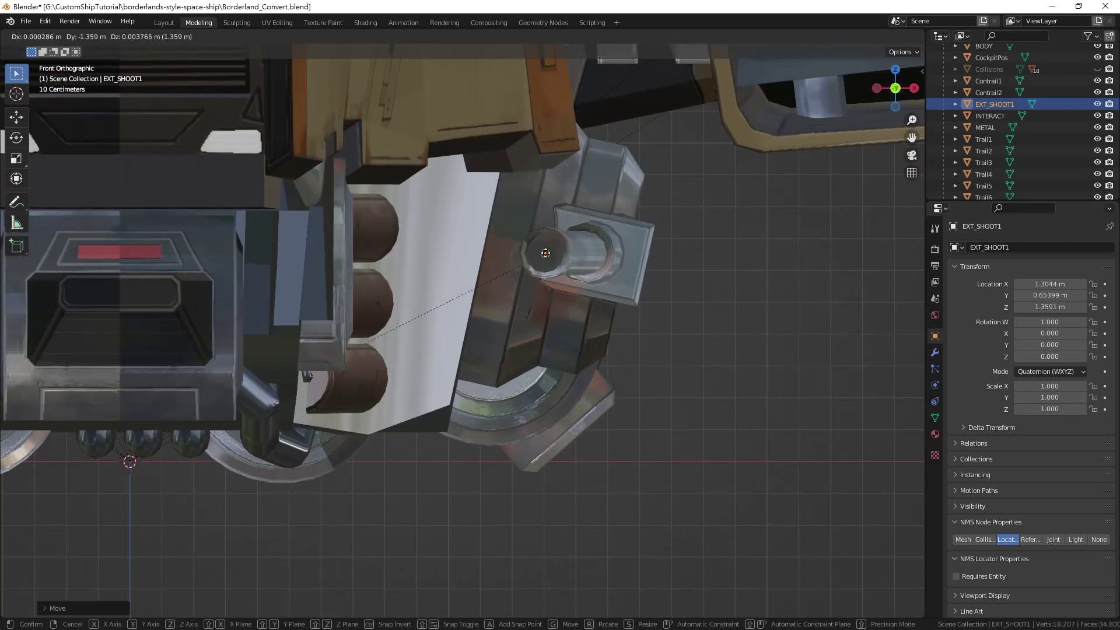
{"action": "middle_click_drag", "start_coordinate": [458, 107], "coordinate": [708, 362]}
Duplicate the gun locator as EXT_SHOOT2 and place it on the opposite gun's muzzle, at about X -1.30 m, Y 0.66 m, Z 1.36 m
{"action": "key", "text": "shift+d"}
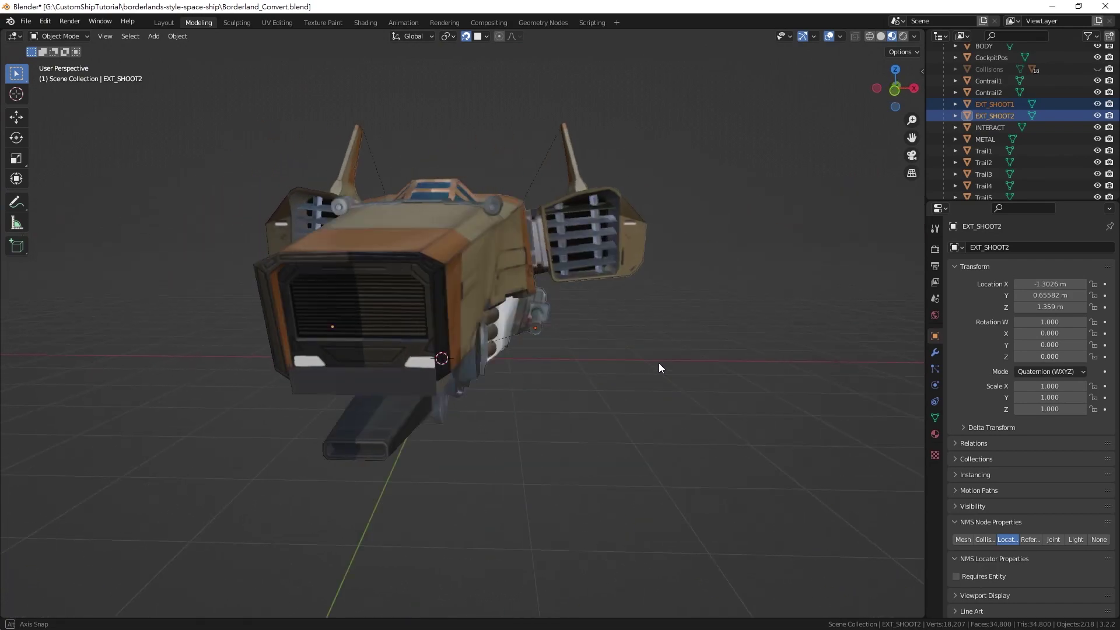
{"action": "mouse_move", "coordinate": [659, 368]}
{"action": "middle_mouse_down"}
{"action": "mouse_move", "coordinate": [650, 368]}
{"action": "mouse_move", "coordinate": [670, 362]}
{"action": "middle_mouse_up"}
{"action": "left_click", "coordinate": [675, 413]}
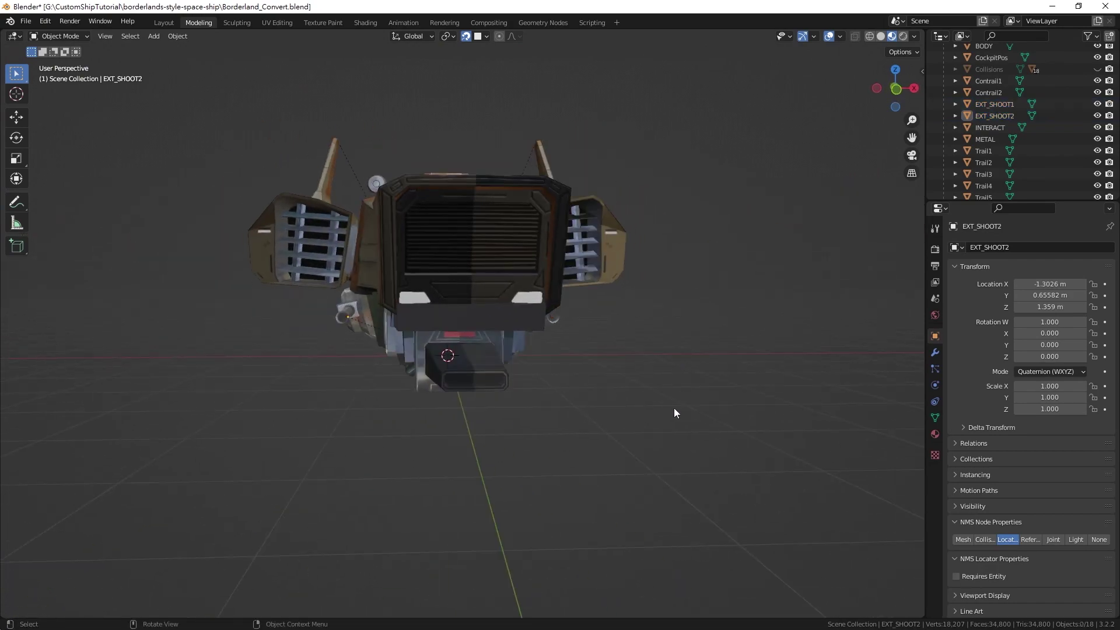
{"action": "middle_click_drag", "start_coordinate": [674, 408], "coordinate": [540, 443]}
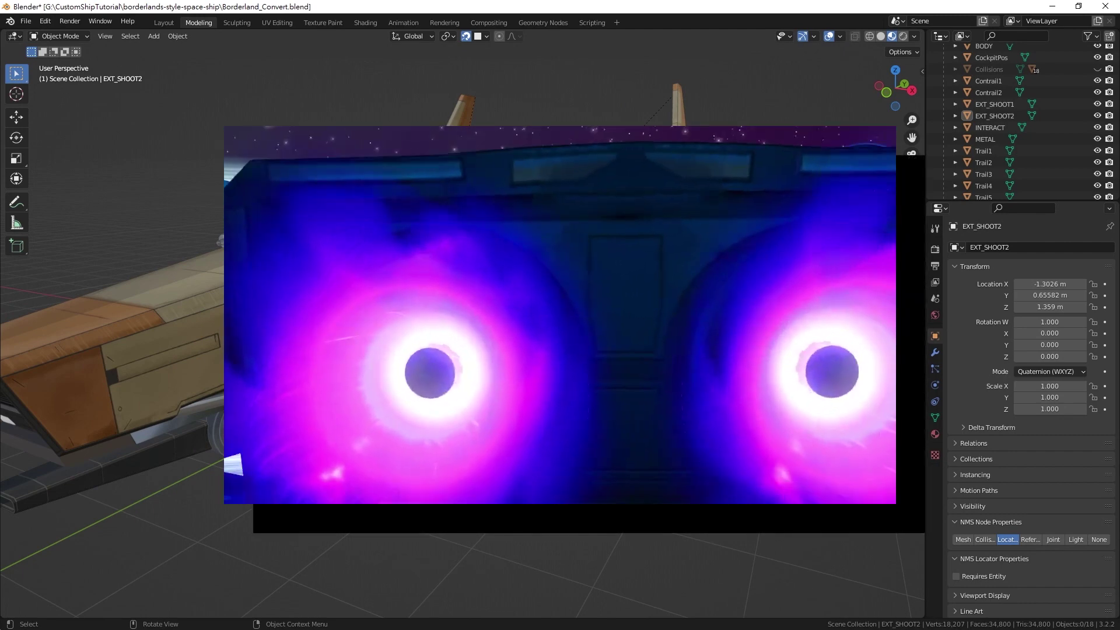
{"action": "scroll", "coordinate": [540, 443], "scroll_direction": "down", "scroll_amount": 4}
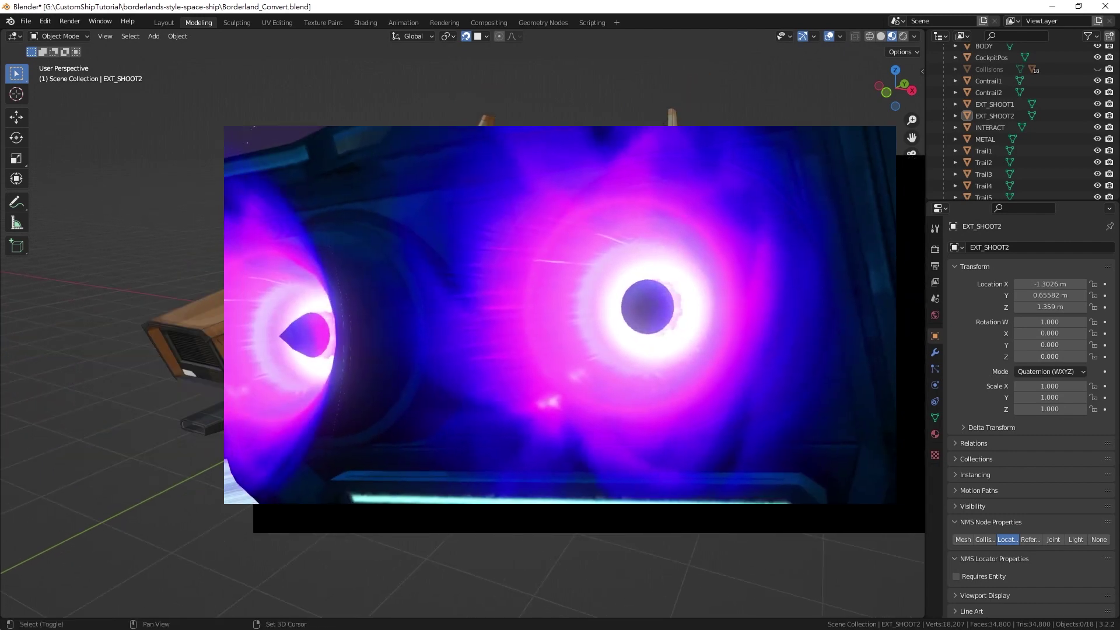
{"action": "mouse_move", "coordinate": [540, 443]}
{"action": "middle_mouse_down"}
{"action": "mouse_move", "coordinate": [528, 429]}
{"action": "mouse_move", "coordinate": [543, 450]}
{"action": "middle_mouse_up"}
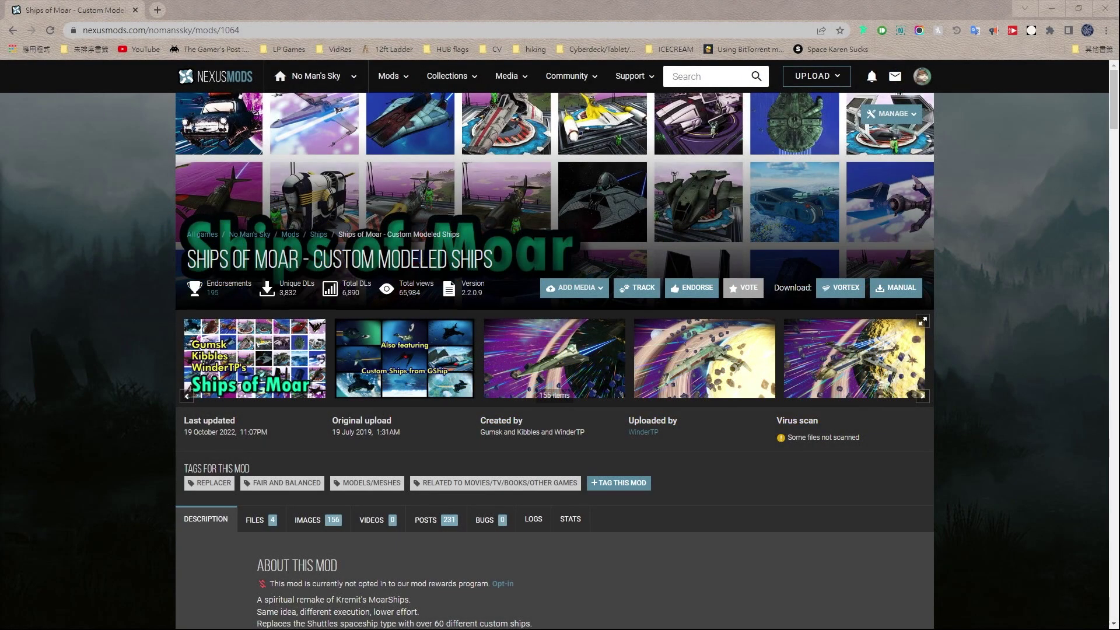
In the browser, manually download the Ships of Moar main file from its Nexus Mods page with the slow download option
{"action": "left_click", "coordinate": [255, 520]}
{"action": "scroll", "coordinate": [124, 382], "scroll_direction": "down", "scroll_amount": 5}
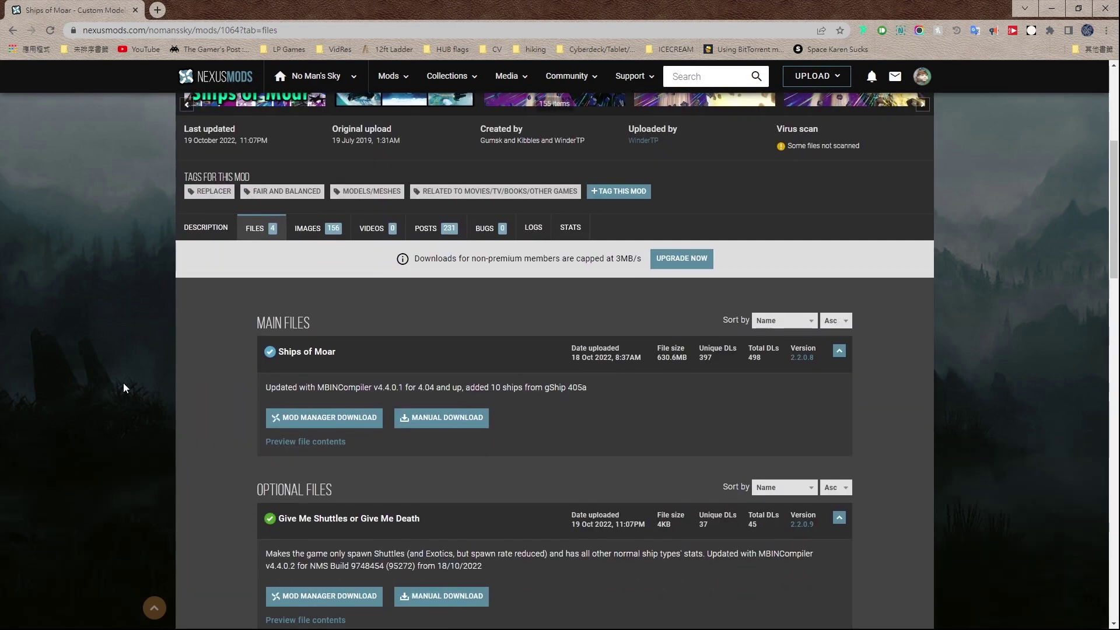
{"action": "left_click", "coordinate": [454, 418]}
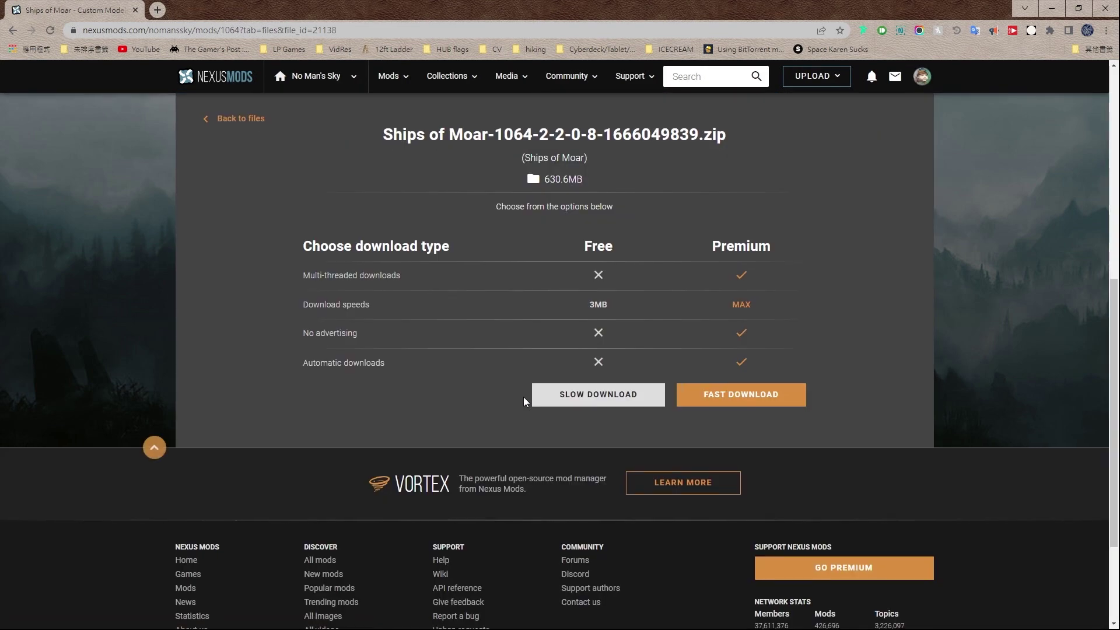
{"action": "left_click", "coordinate": [612, 342]}
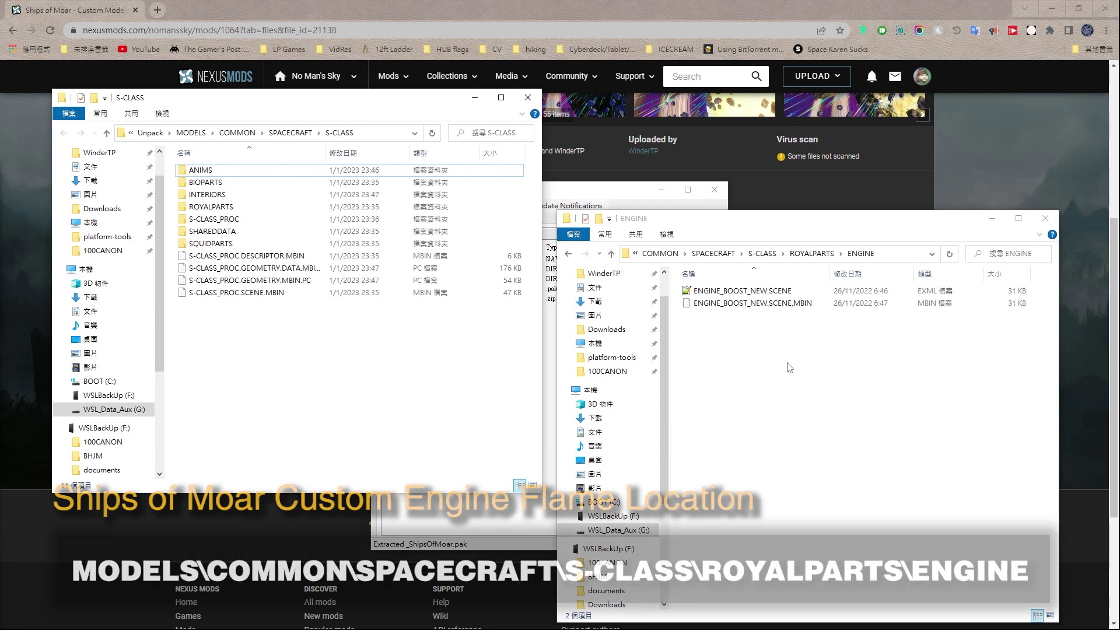
In File Explorer, copy both ENGINE_BOOST_NEW.SCENE files from the mod into Unpack\MODELS\COMMON\SPACECRAFT\S-CLASS\ROYALPARTS\ENGINE, and copy that folder's path
{"action": "left_click_drag", "start_coordinate": [782, 348], "coordinate": [758, 294]}
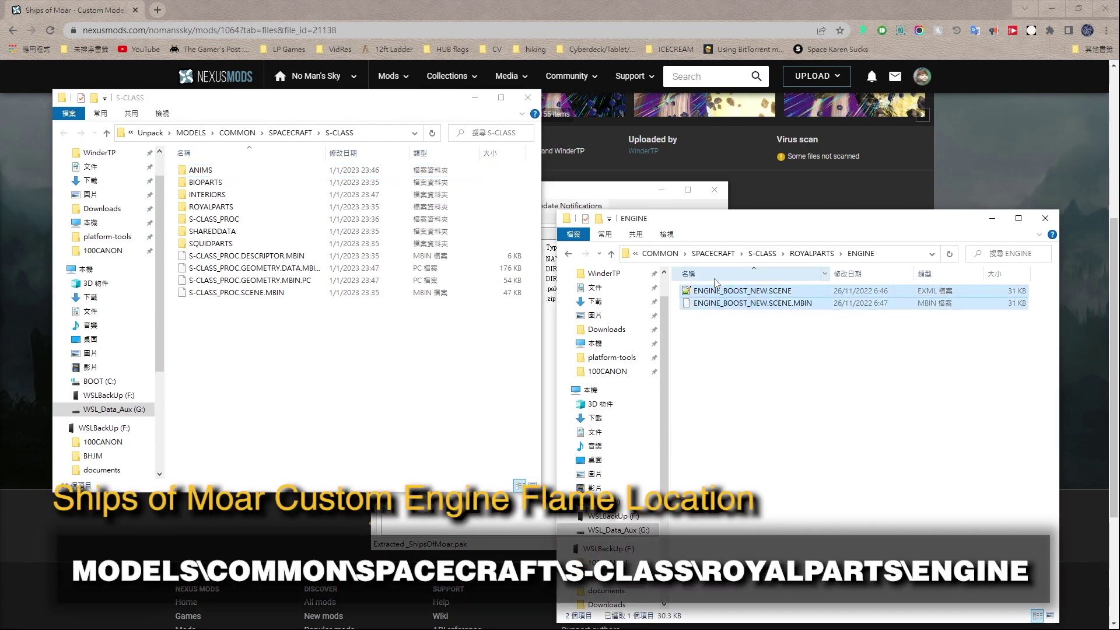
{"action": "left_click", "coordinate": [352, 348]}
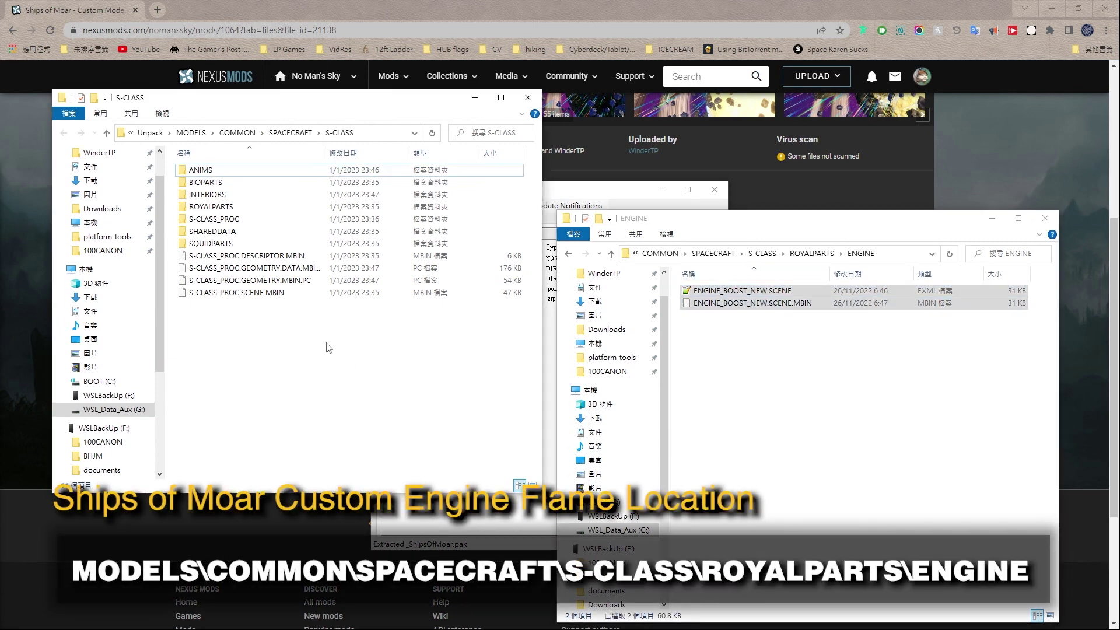
{"action": "double_click", "coordinate": [233, 208]}
{"action": "double_click", "coordinate": [227, 183]}
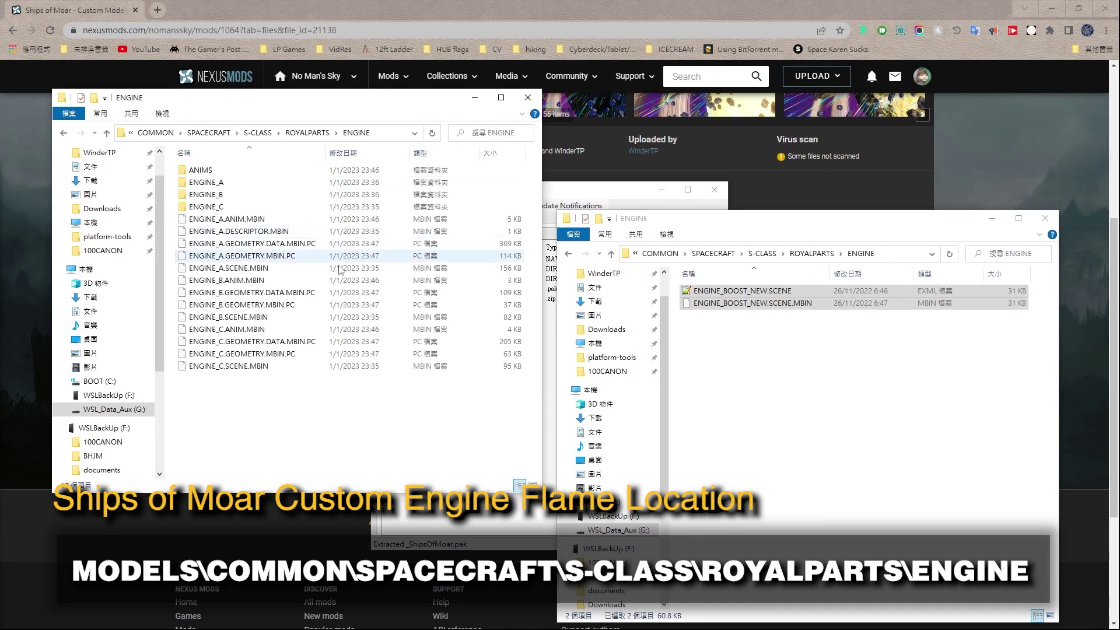
{"action": "key", "text": "ctrl+v"}
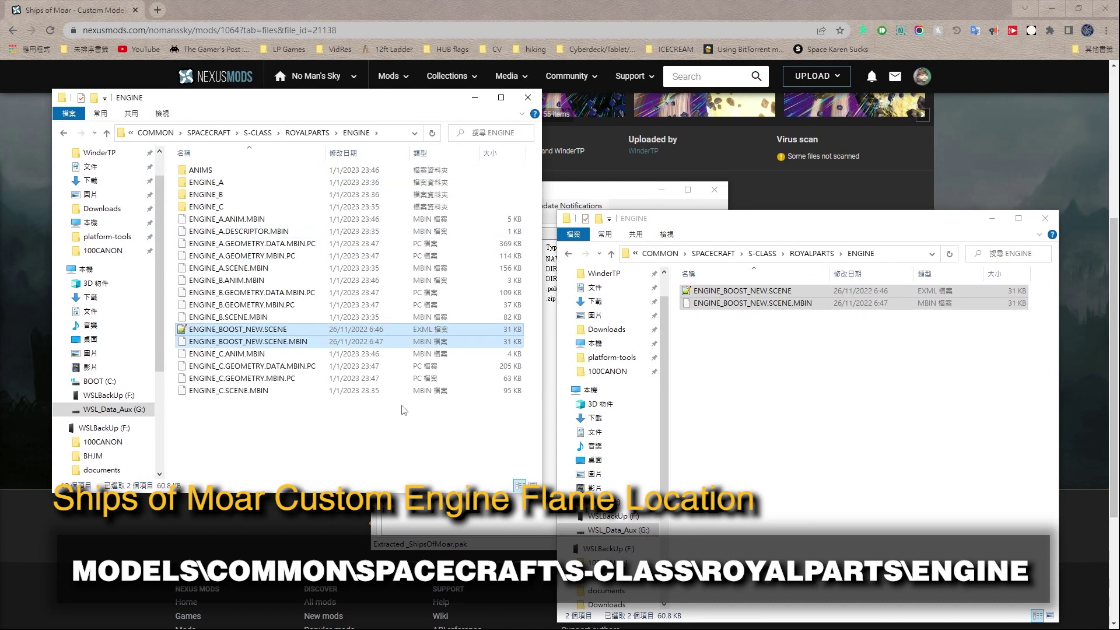
{"action": "left_click", "coordinate": [405, 138]}
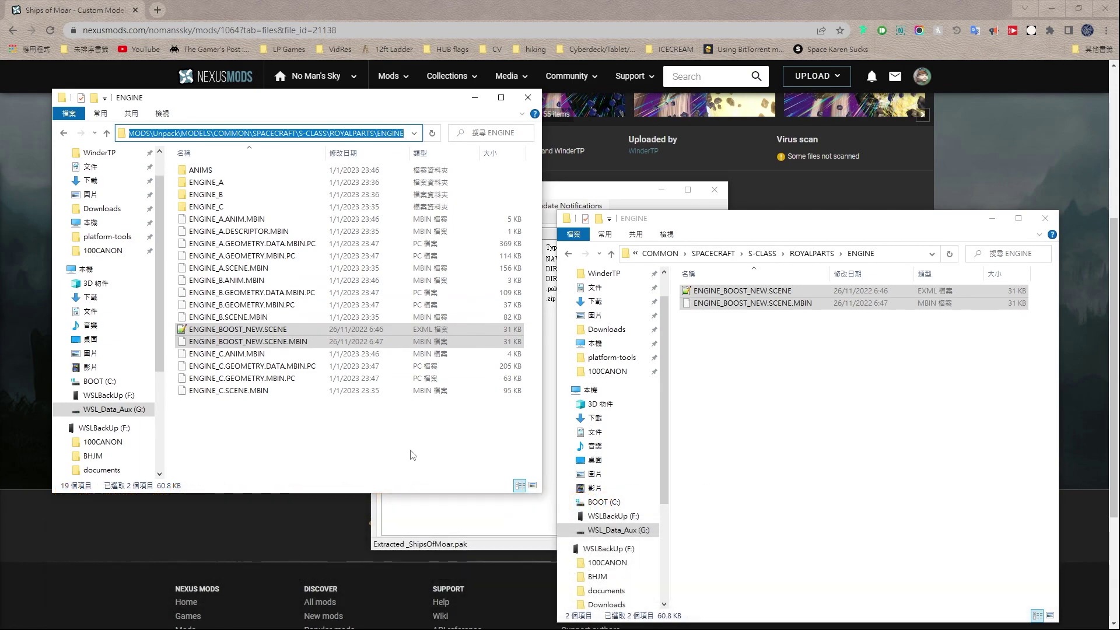
{"action": "left_click", "coordinate": [422, 457]}
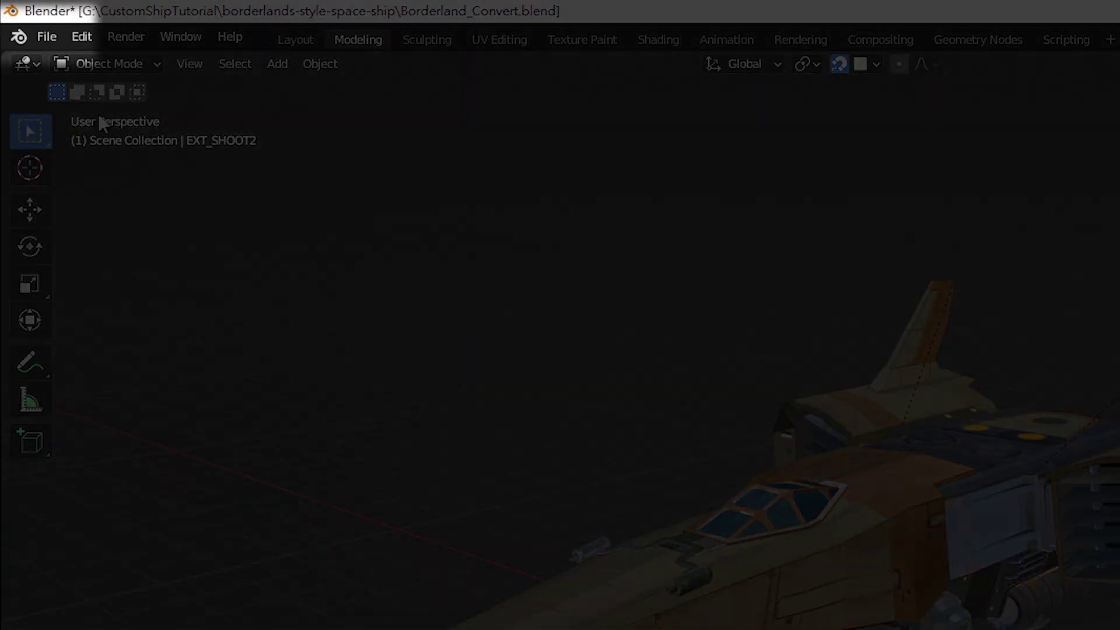
Back in Blender, start an NMS SCENE import and browse to the copied S-CLASS\ROYALPARTS\ENGINE folder path
{"action": "left_click", "coordinate": [59, 42]}
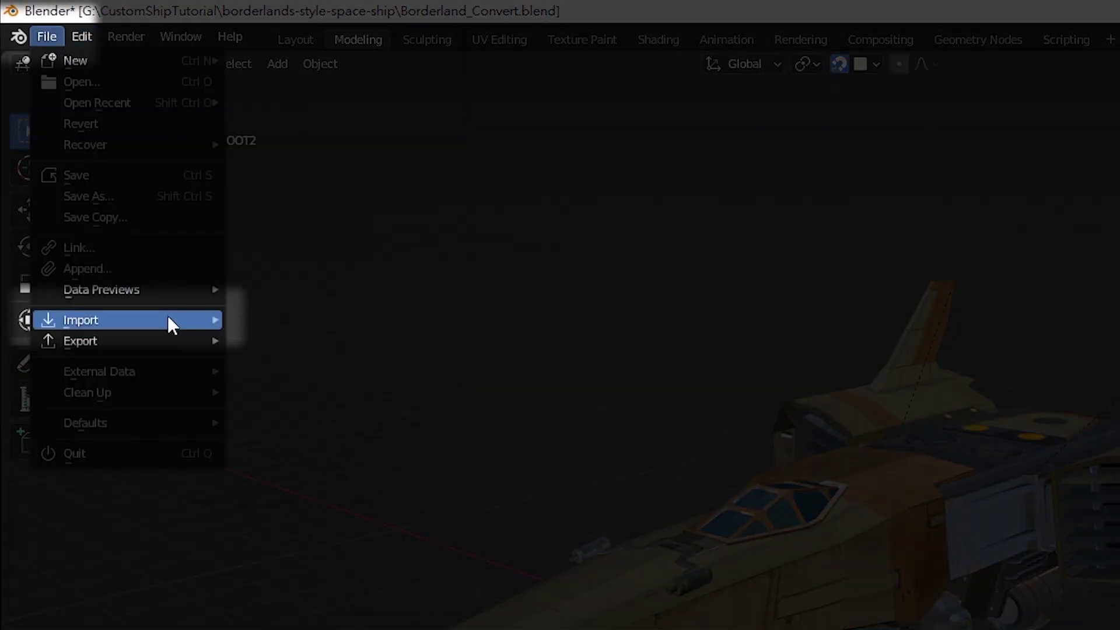
{"action": "mouse_move", "coordinate": [167, 320]}
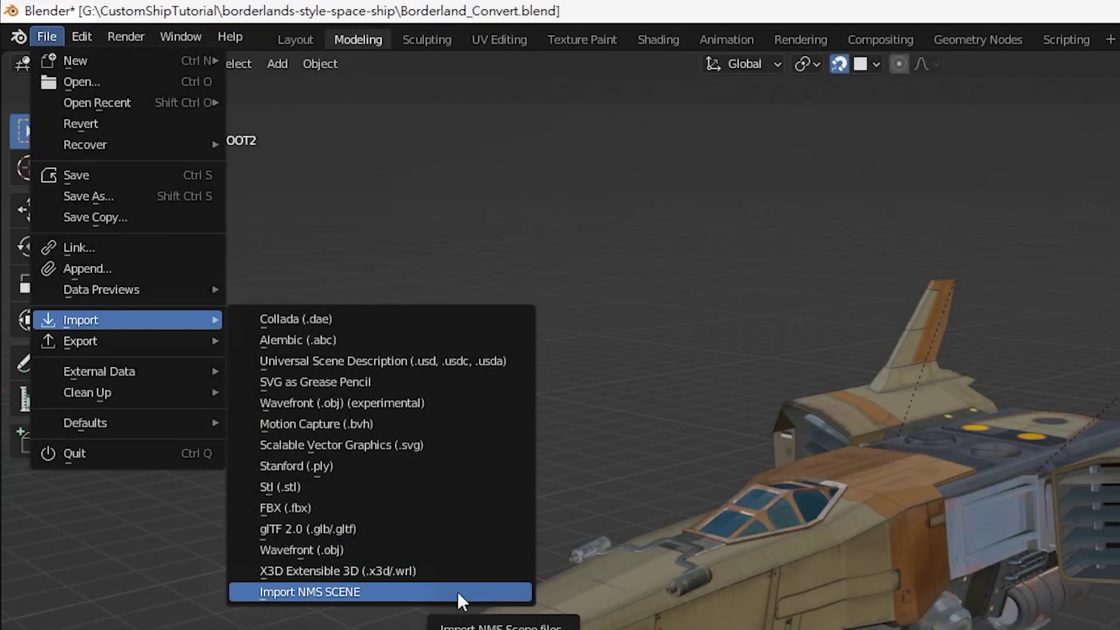
{"action": "left_click", "coordinate": [457, 593]}
{"action": "left_click", "coordinate": [758, 187]}
{"action": "key", "text": "ctrl+v"}
{"action": "key", "text": "Return"}
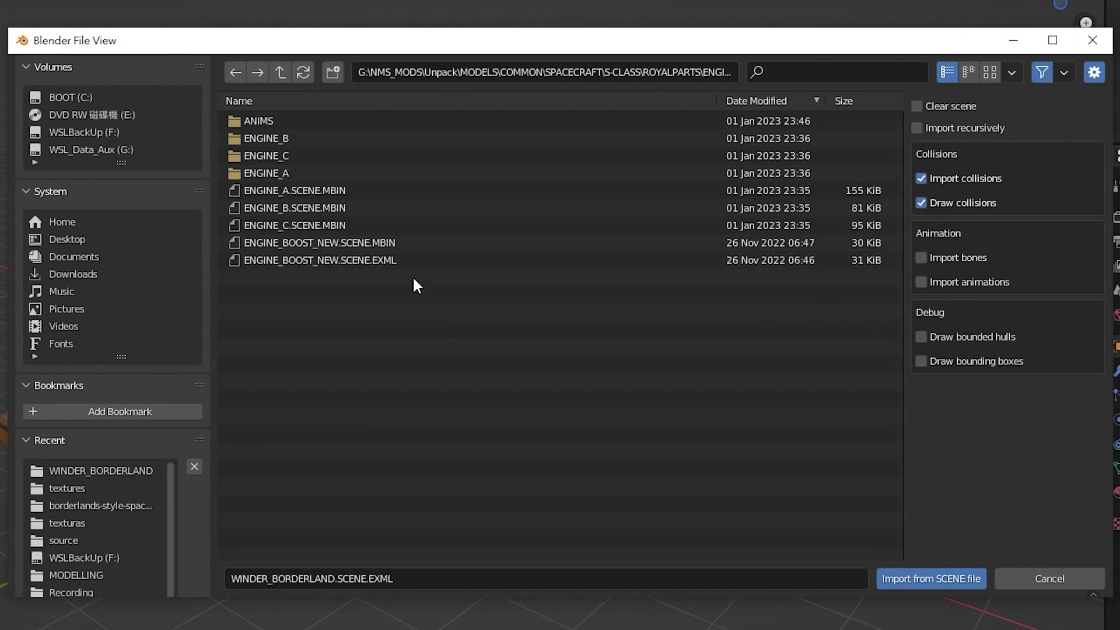
Import ENGINE_BOOST_NEW.SCENE.MBIN into the current scene with Clear scene turned off
{"action": "left_click", "coordinate": [362, 243]}
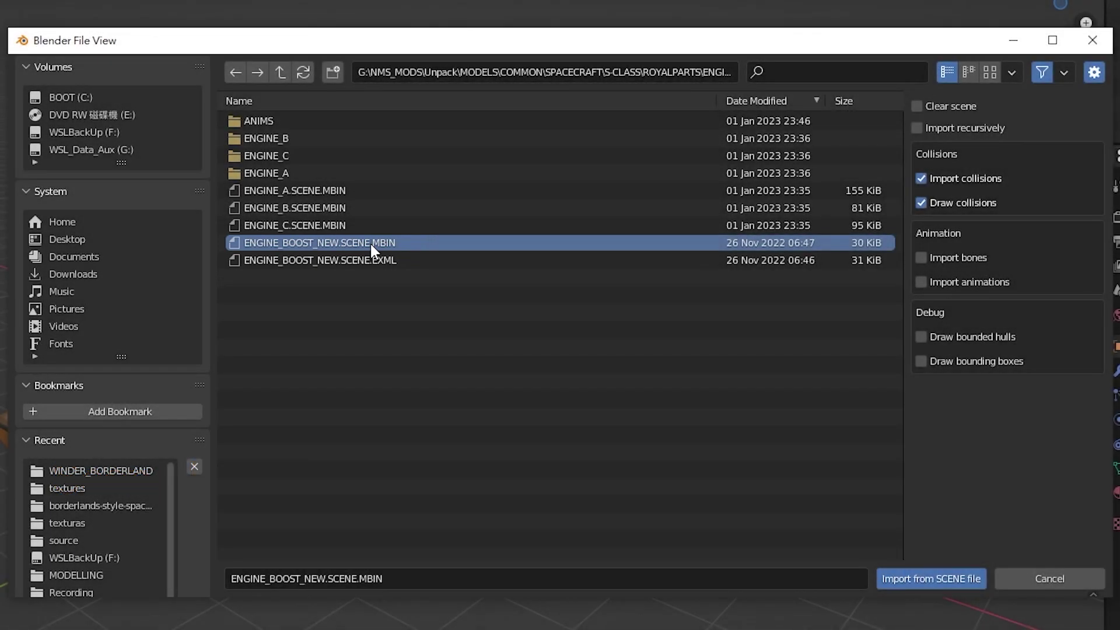
{"action": "left_click", "coordinate": [959, 107]}
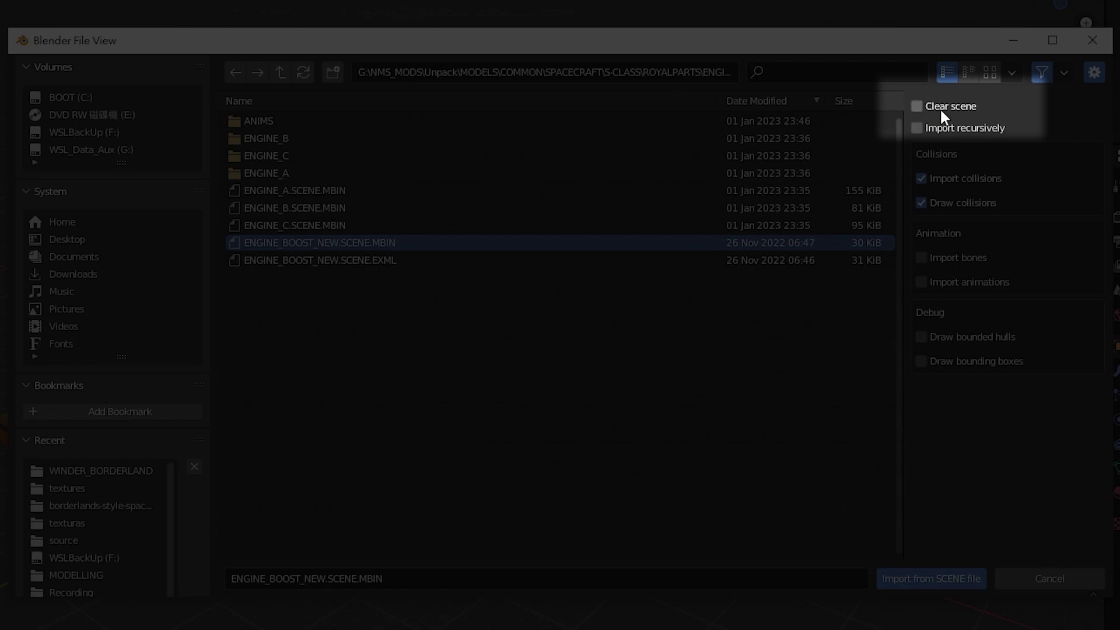
{"action": "left_click", "coordinate": [940, 108]}
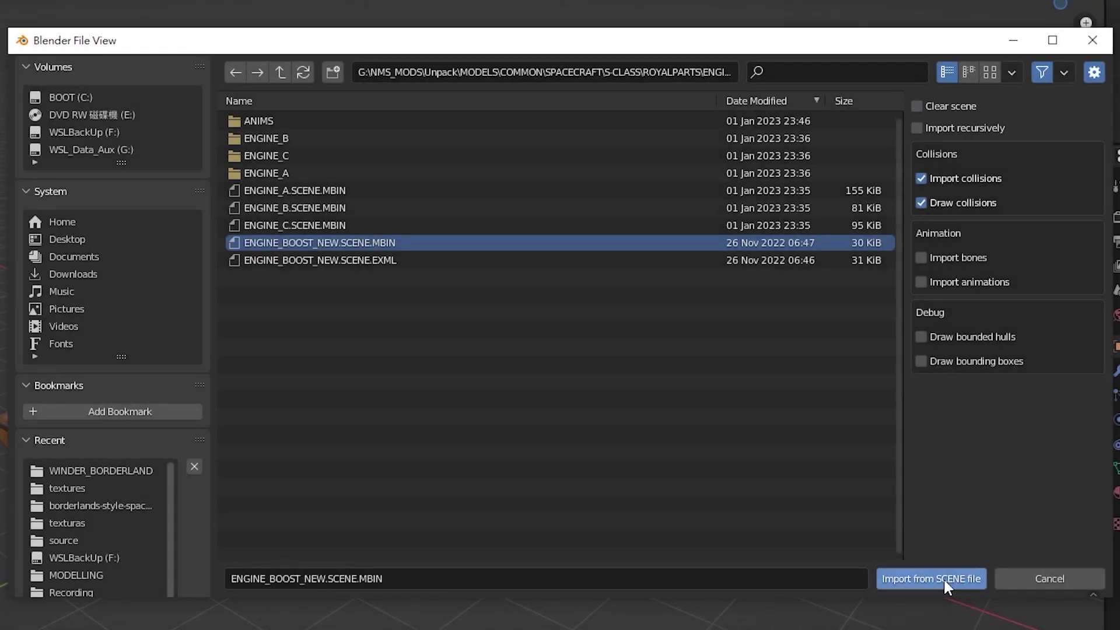
{"action": "left_click", "coordinate": [944, 580]}
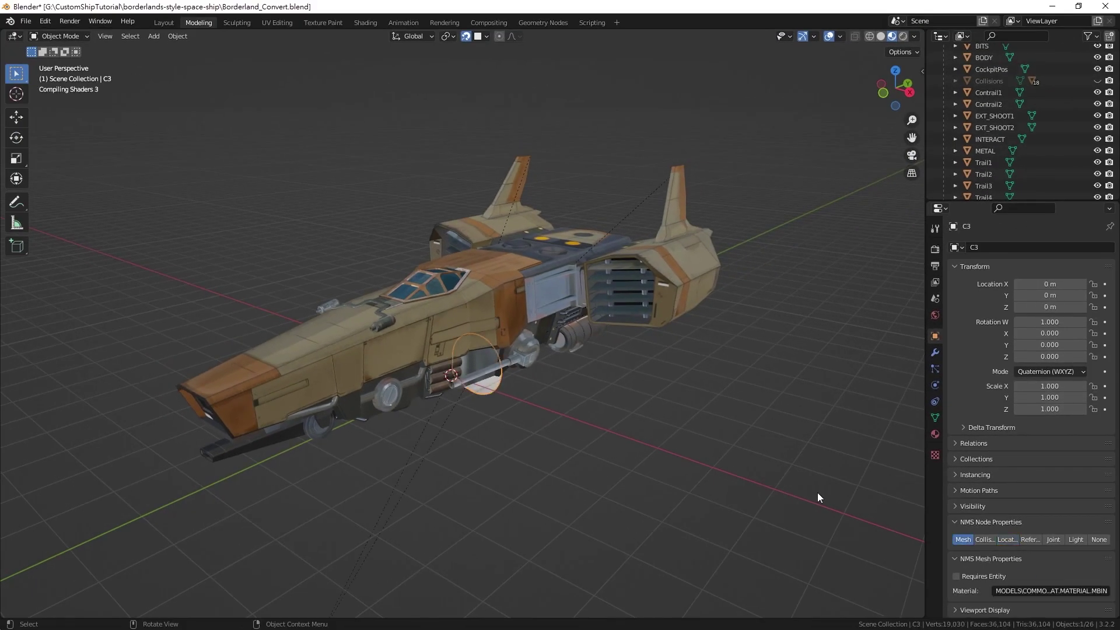
Move the imported ENGINE_BOOST_NEW.SCENE flame to the rear engine's exhaust in the side view
{"action": "middle_click_drag", "start_coordinate": [744, 474], "coordinate": [436, 460]}
{"action": "scroll", "coordinate": [376, 472], "scroll_direction": "up", "scroll_amount": 5}
{"action": "key", "text": "KP_3"}
{"action": "scroll", "coordinate": [540, 393], "scroll_direction": "up", "scroll_amount": 4}
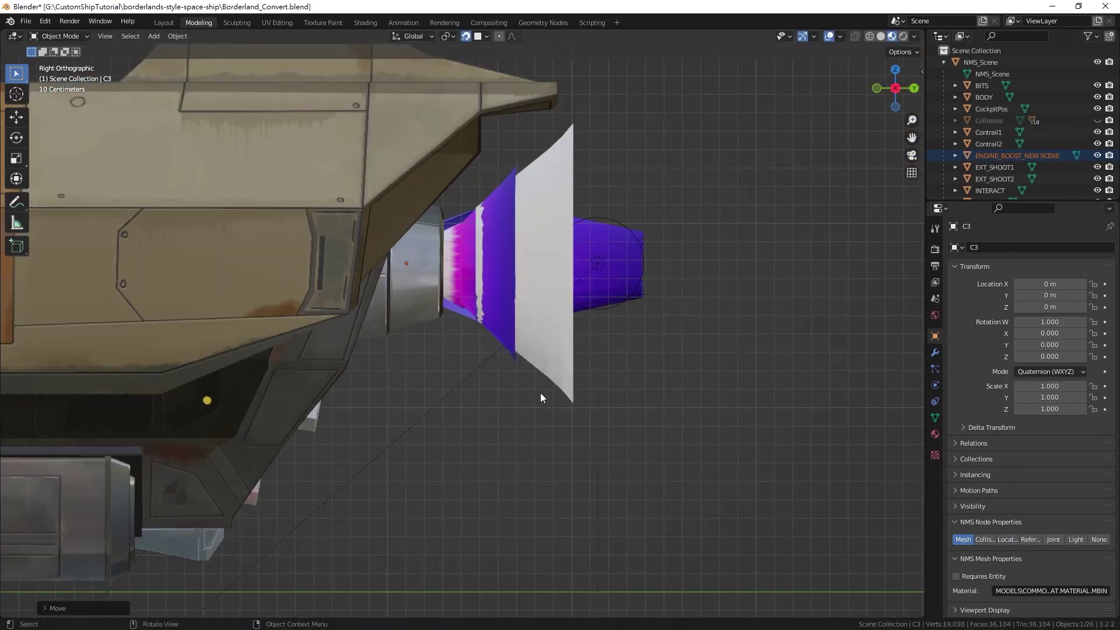
Align the flame with the rear engine's centre using vertex snapping, and try shifting it along the Y axis
{"action": "key", "text": "ctrl+KP_1"}
{"action": "left_click", "coordinate": [486, 36]}
{"action": "middle_click_drag", "start_coordinate": [454, 78], "coordinate": [570, 292]}
{"action": "key", "text": "g"}
{"action": "key", "text": "y"}
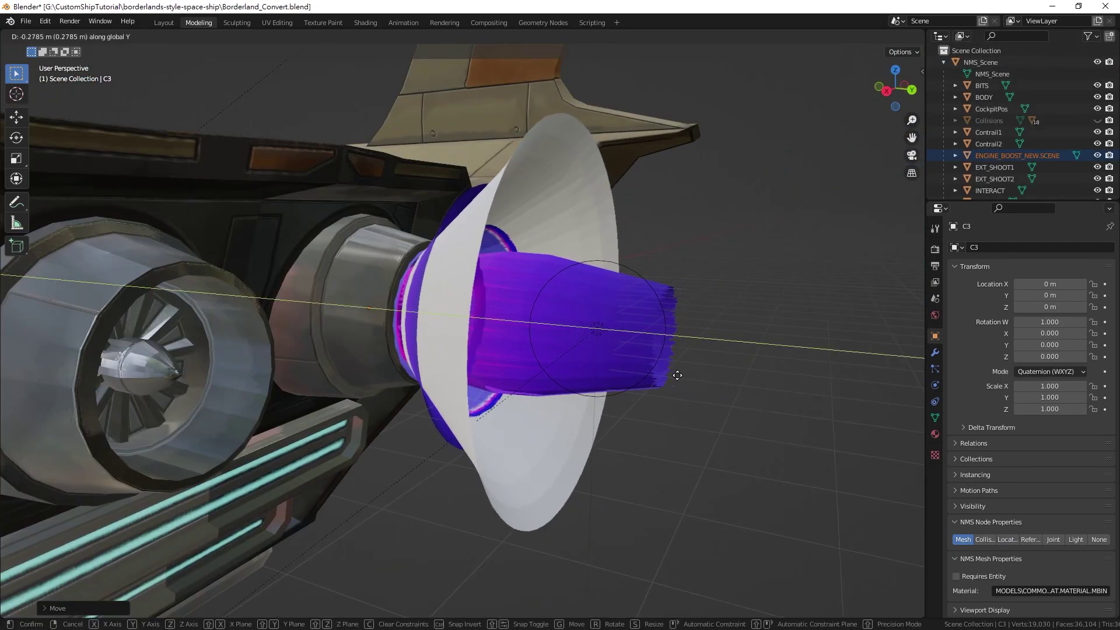
{"action": "right_click", "coordinate": [678, 375]}
{"action": "middle_click_drag", "start_coordinate": [646, 376], "coordinate": [628, 415]}
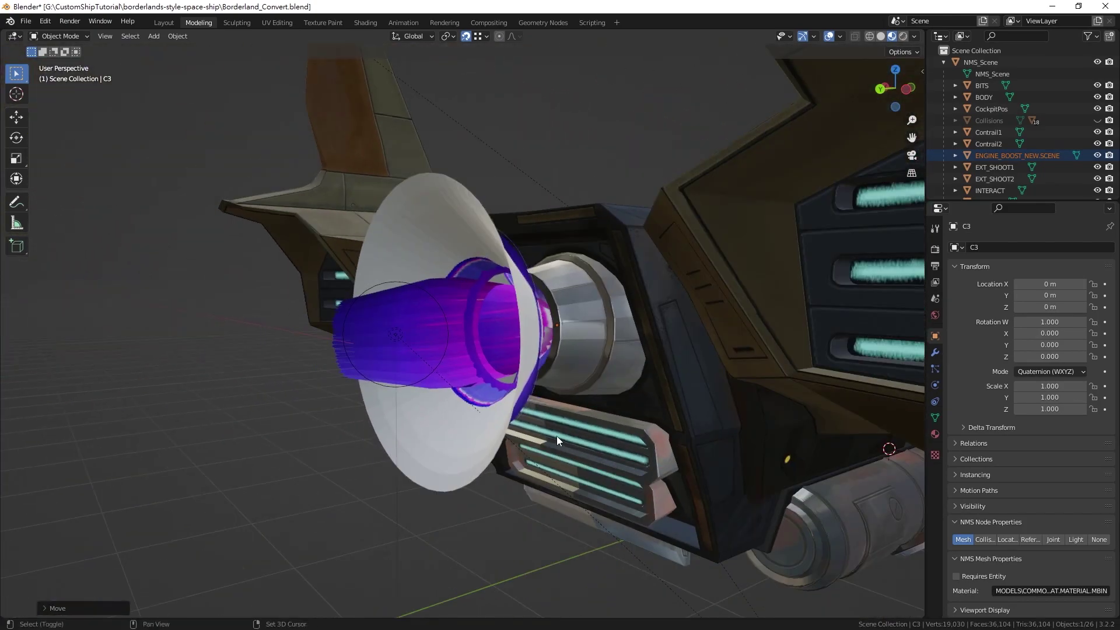
Set the ENGINE_BOOST_NEW.SCENE node's reference path to MODELS\COMMON\SPACECRAFT\S-CLASS\ROYALPARTS\ENGINE\ENGINE_BOOST_NEW.SCENE.MBIN
{"action": "mouse_move", "coordinate": [556, 436]}
{"action": "middle_mouse_down", "text": "shift"}
{"action": "mouse_move", "coordinate": [533, 419]}
{"action": "mouse_move", "coordinate": [543, 432]}
{"action": "middle_mouse_up", "text": "shift"}
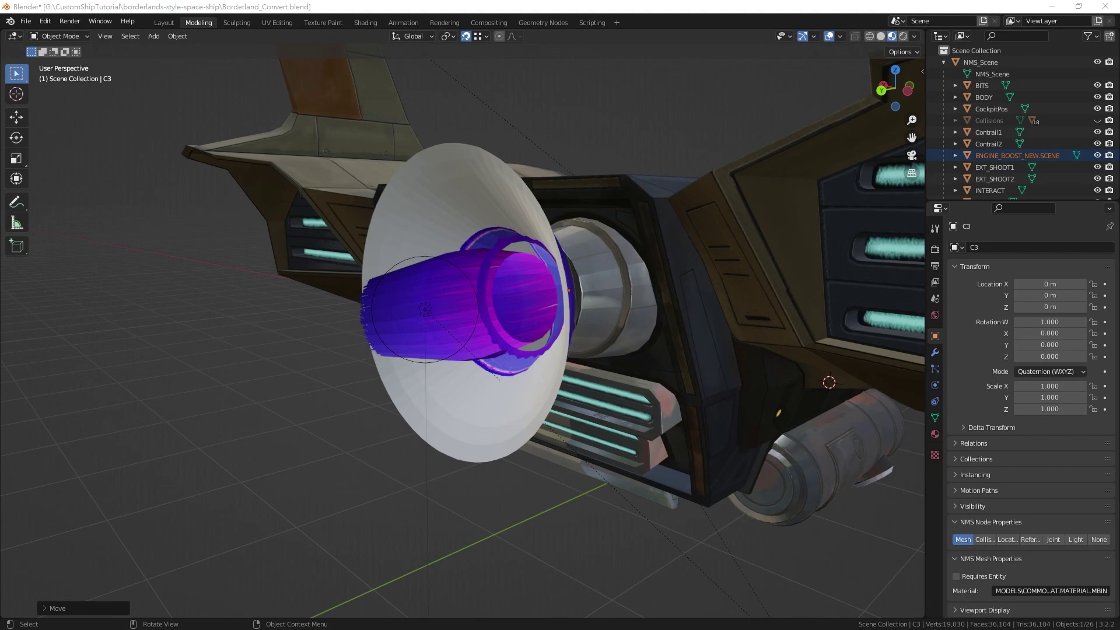
{"action": "left_click", "coordinate": [1002, 156]}
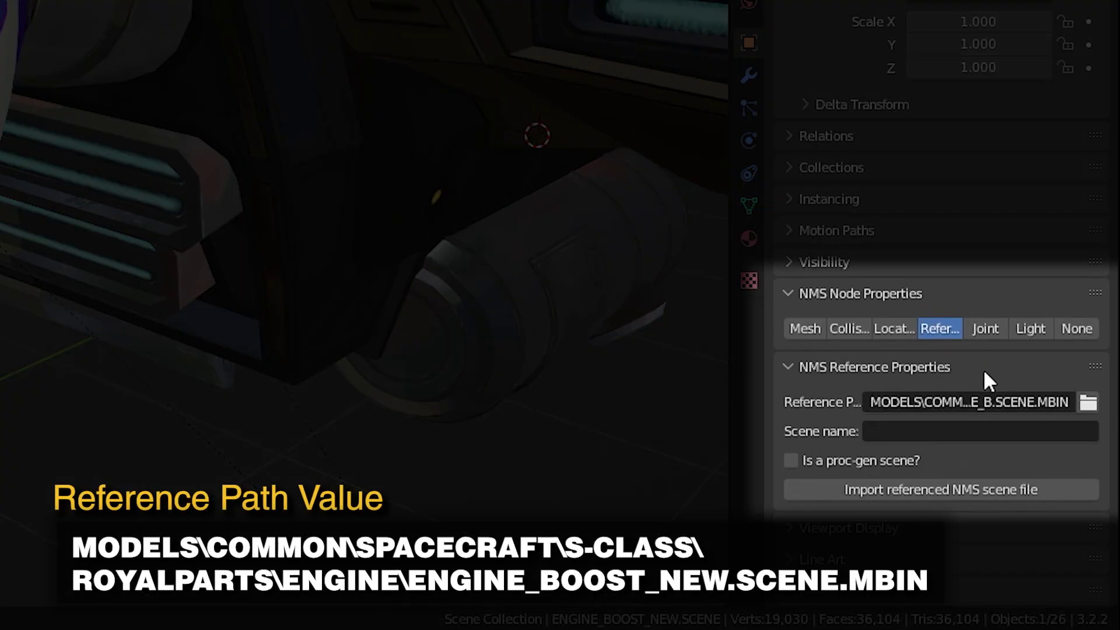
{"action": "left_click", "coordinate": [958, 403]}
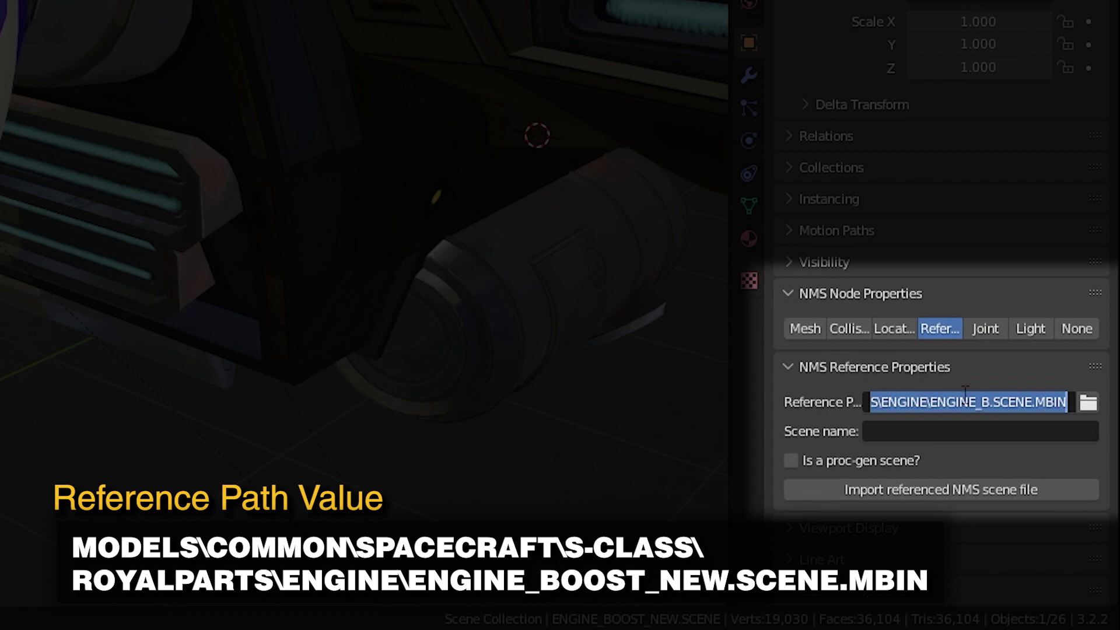
{"action": "key", "text": "ctrl+v"}
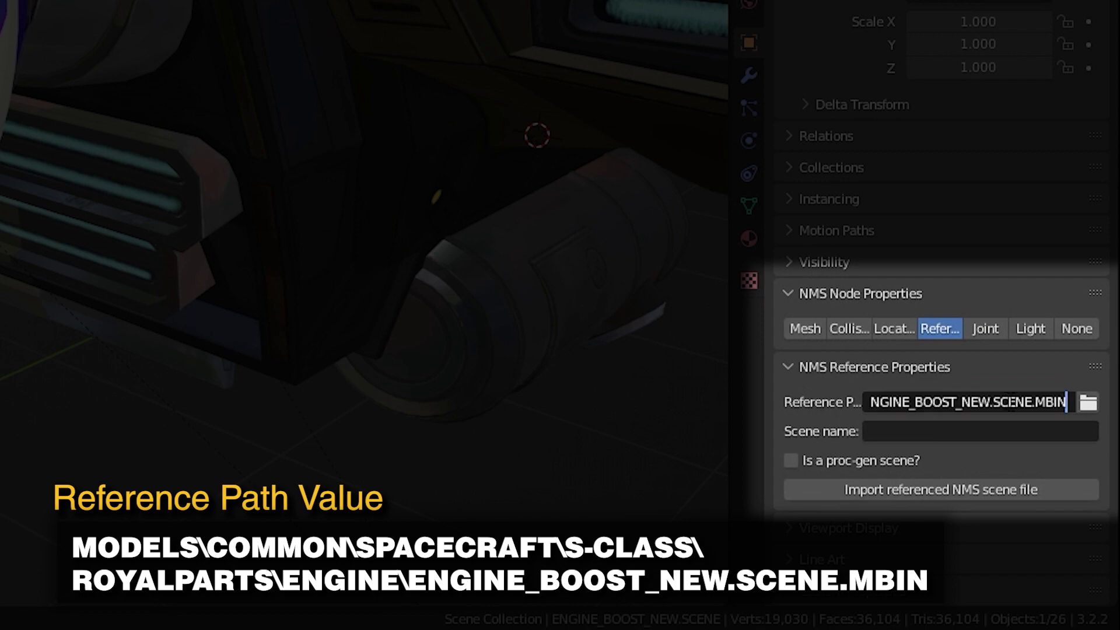
{"action": "left_click_drag", "start_coordinate": [1055, 402], "coordinate": [879, 403]}
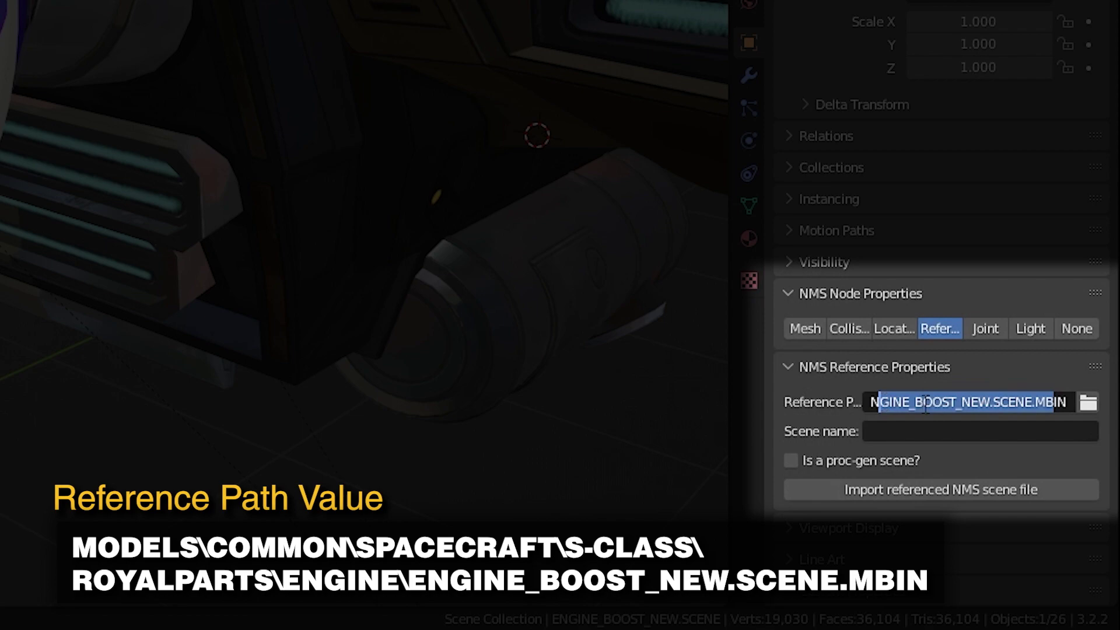
{"action": "key", "text": "shift+Left"}
{"action": "key", "text": "shift+Left"}
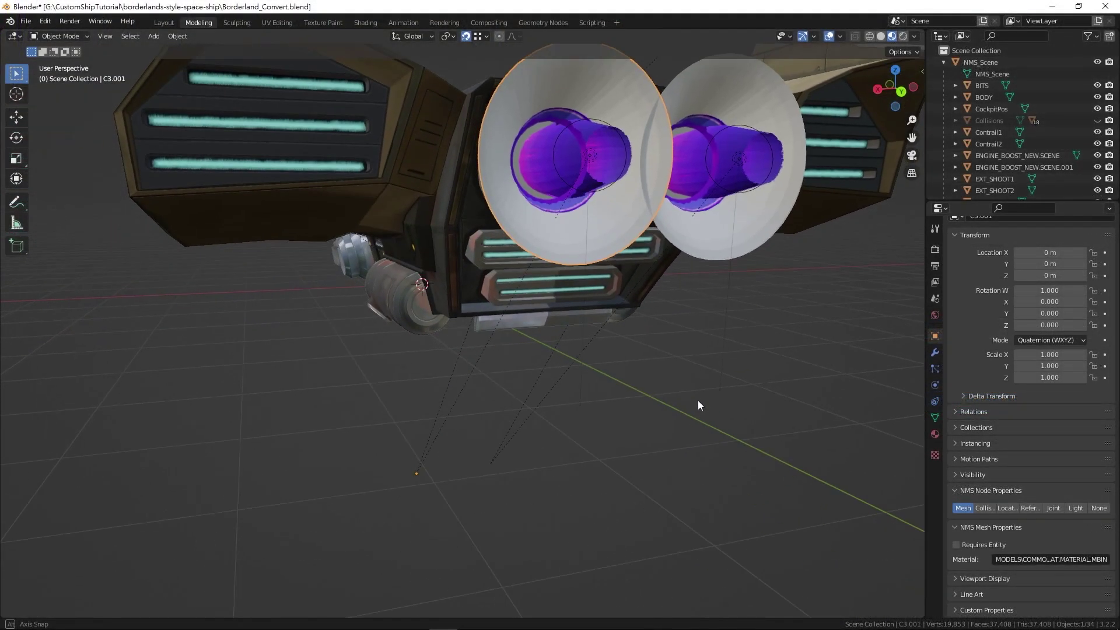
Select the root NMS_Scene object and copy its scene name, WINDER_BORDERLAND, from the NMS reference properties
{"action": "mouse_move", "coordinate": [691, 403]}
{"action": "middle_mouse_down"}
{"action": "mouse_move", "coordinate": [678, 427]}
{"action": "mouse_move", "coordinate": [673, 397]}
{"action": "middle_mouse_up"}
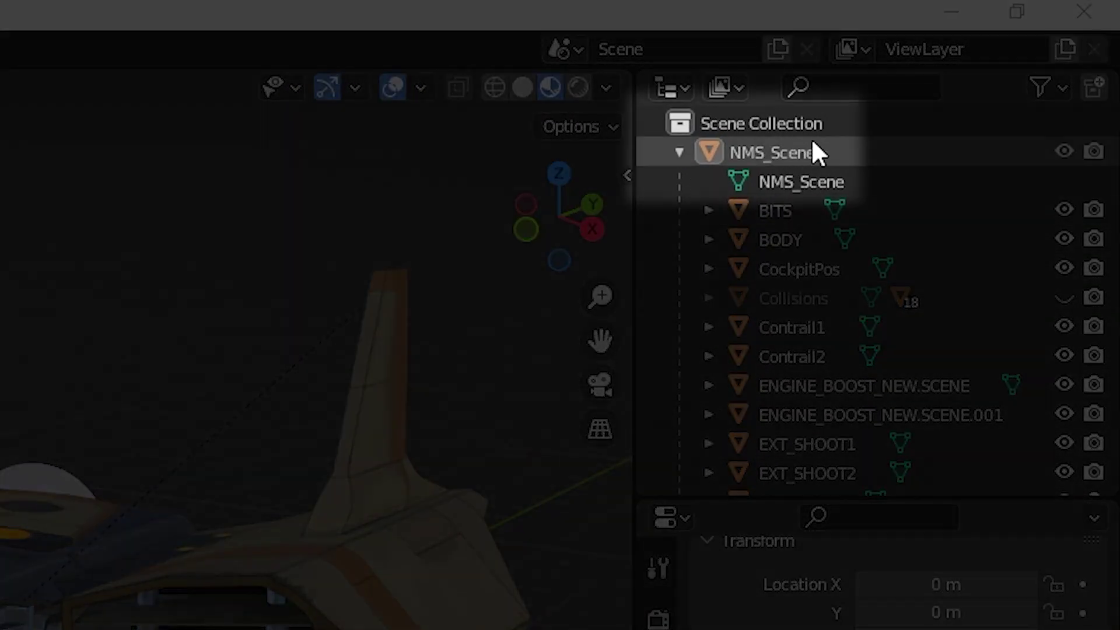
{"action": "left_click", "coordinate": [817, 152]}
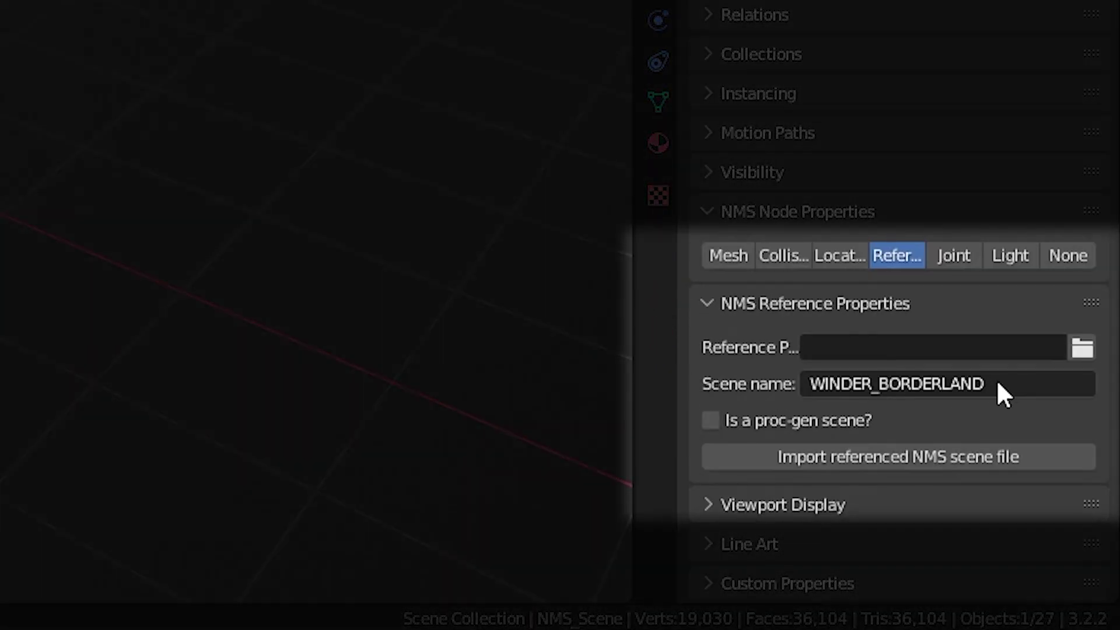
{"action": "left_click", "coordinate": [1002, 380]}
{"action": "key", "text": "ctrl+c"}
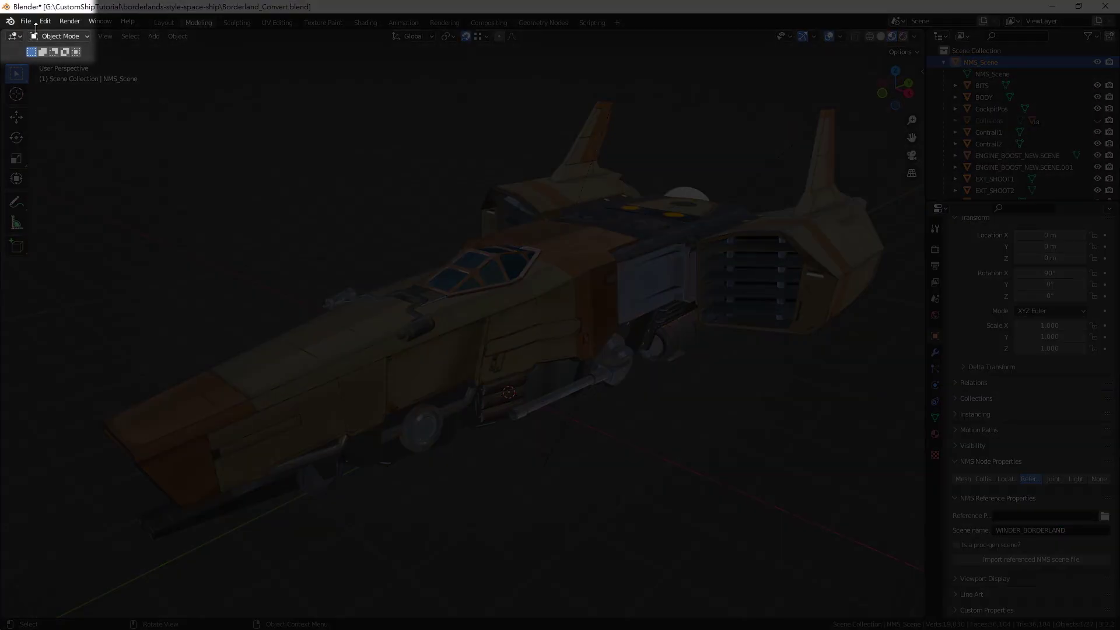
Start an export to NMS XML Format and browse to the G:\CustomShipTutorial\Project\NewCustomShip folder
{"action": "left_click", "coordinate": [26, 22]}
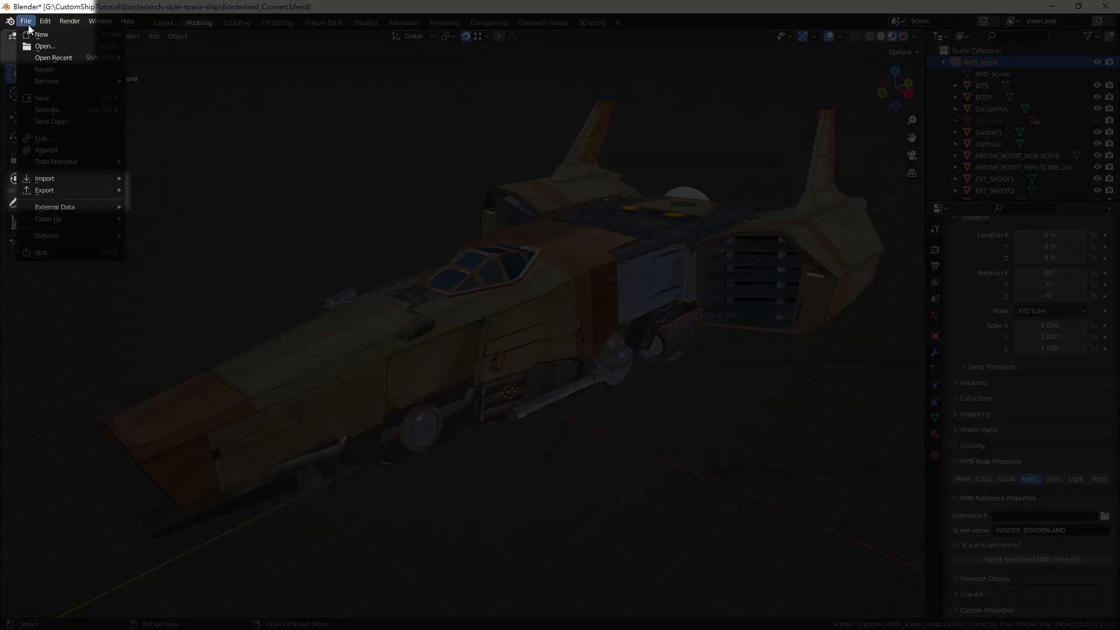
{"action": "mouse_move", "coordinate": [83, 191]}
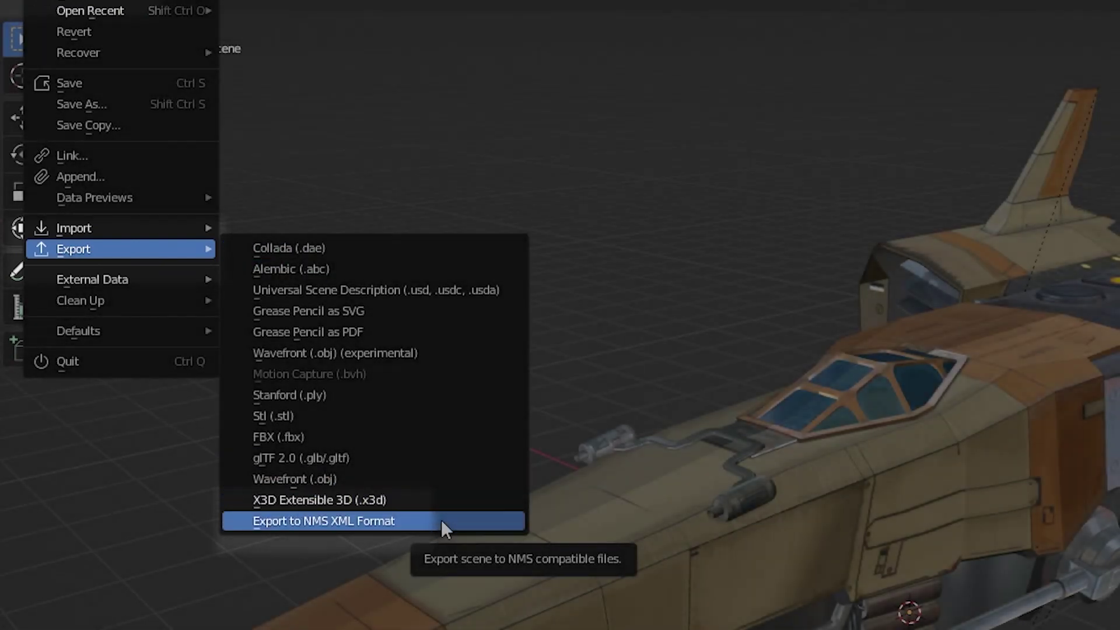
{"action": "left_click", "coordinate": [441, 520]}
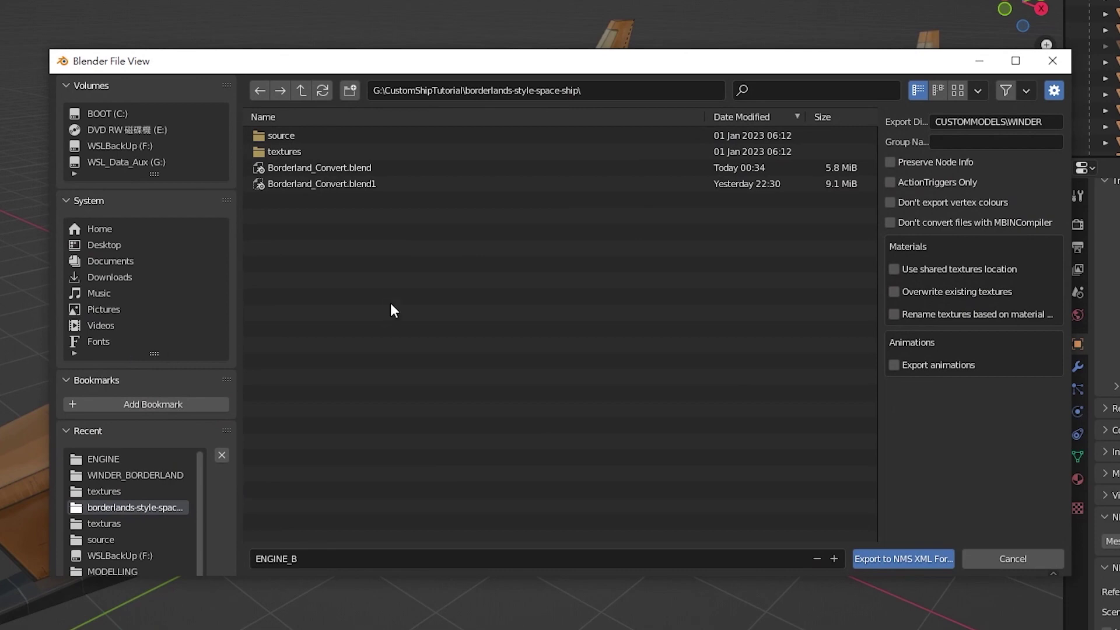
{"action": "left_click", "coordinate": [537, 150]}
{"action": "double_click", "coordinate": [342, 135]}
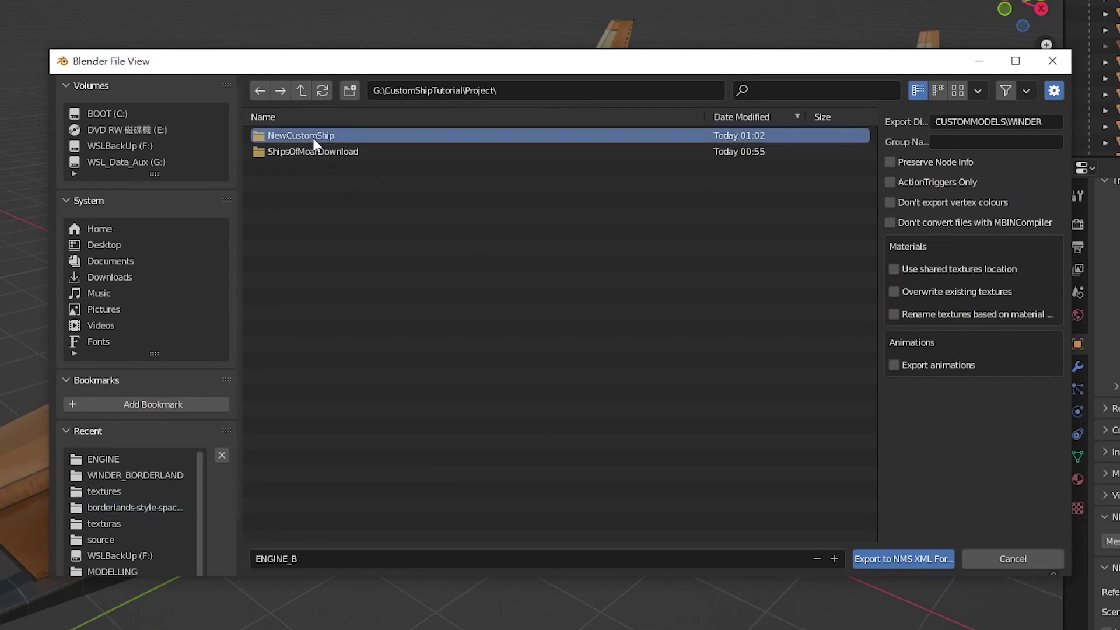
{"action": "double_click", "coordinate": [314, 136]}
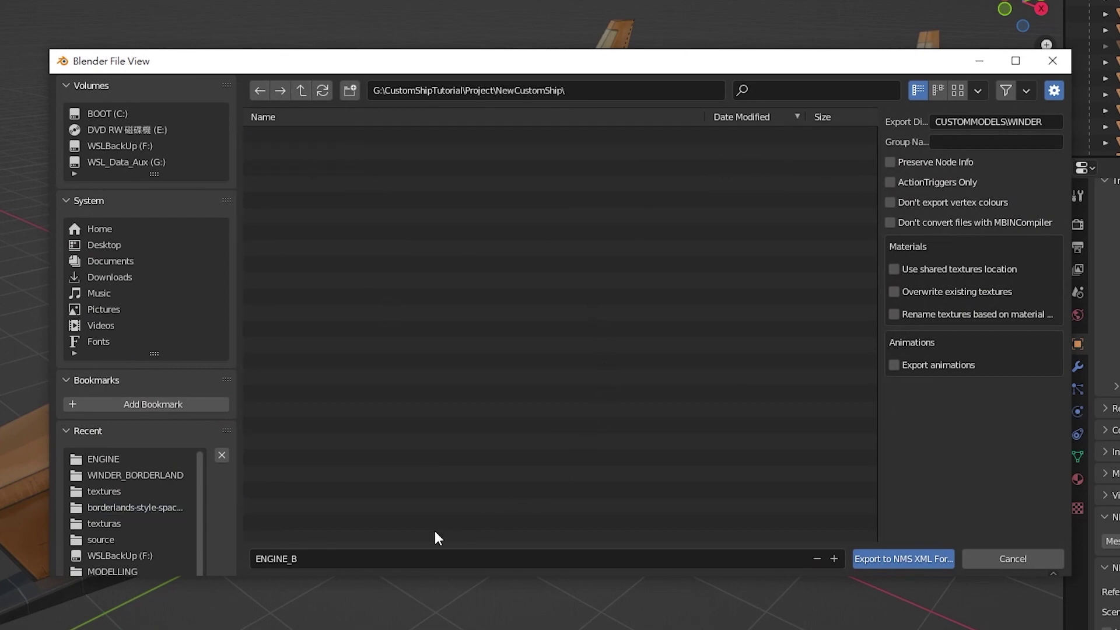
Name the export WINDER_BORDERLAND, turn on Don't export vertex colours, and export the scene
{"action": "left_click", "coordinate": [395, 557]}
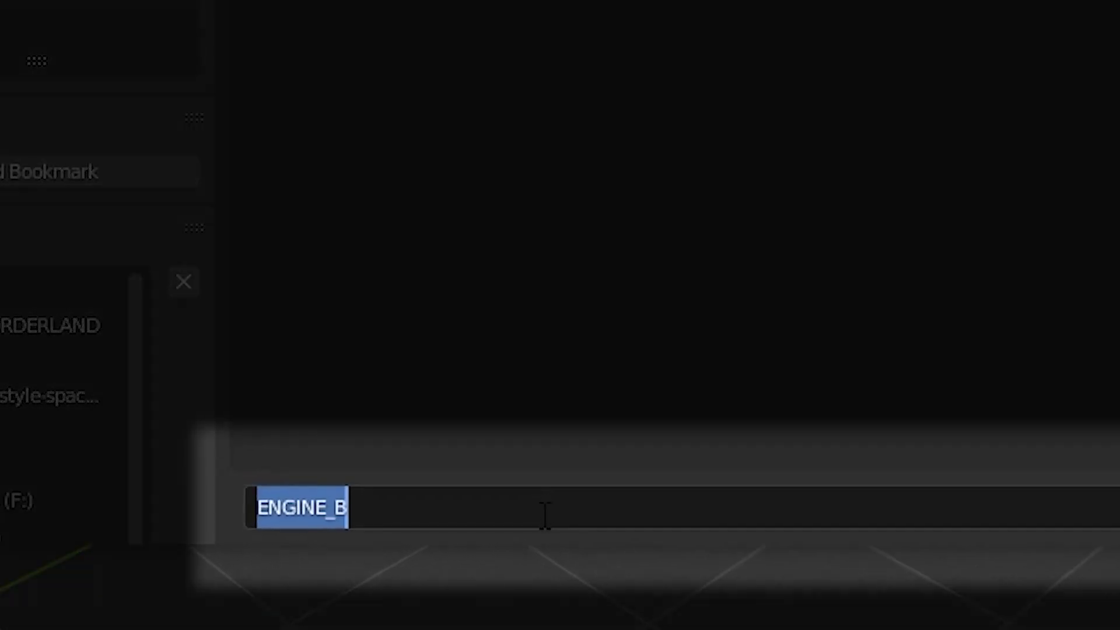
{"action": "key", "text": "ctrl+v"}
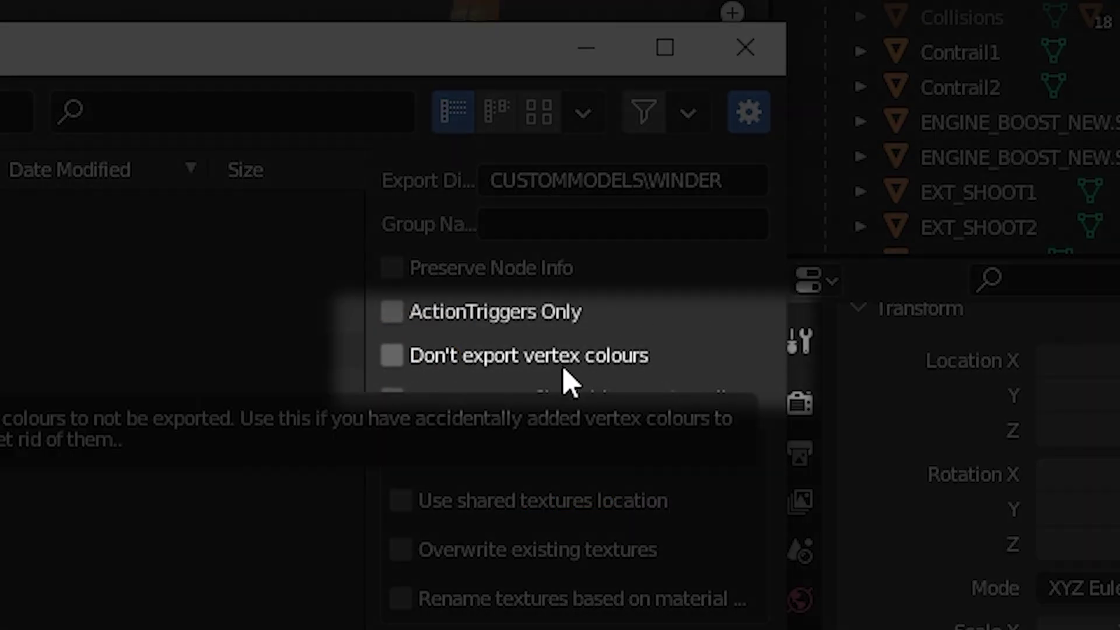
{"action": "left_click", "coordinate": [564, 370]}
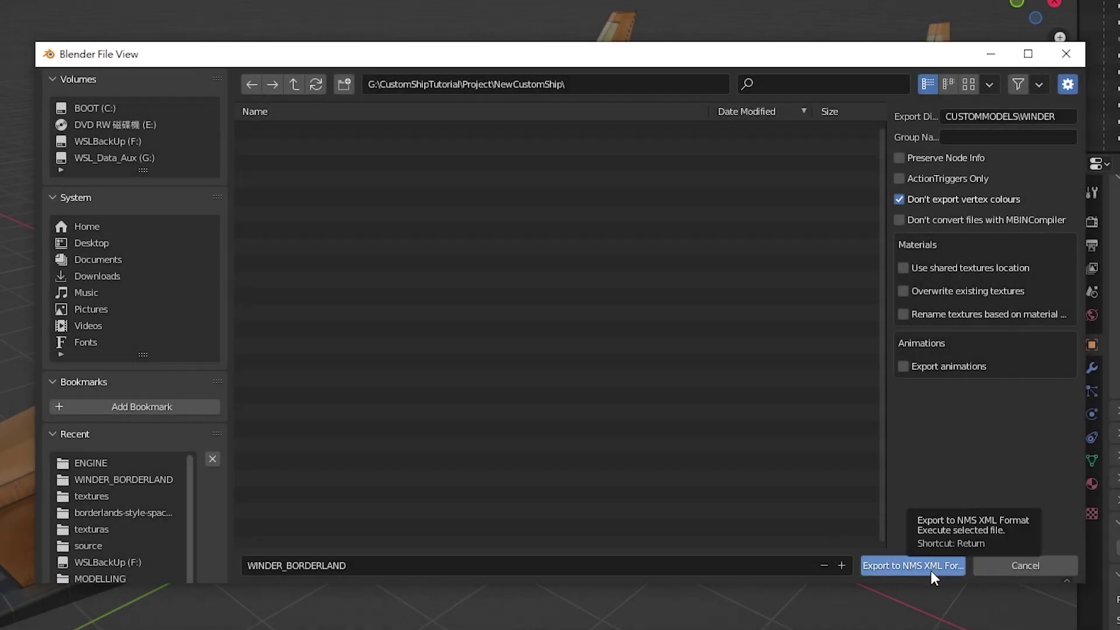
{"action": "left_click", "coordinate": [930, 567]}
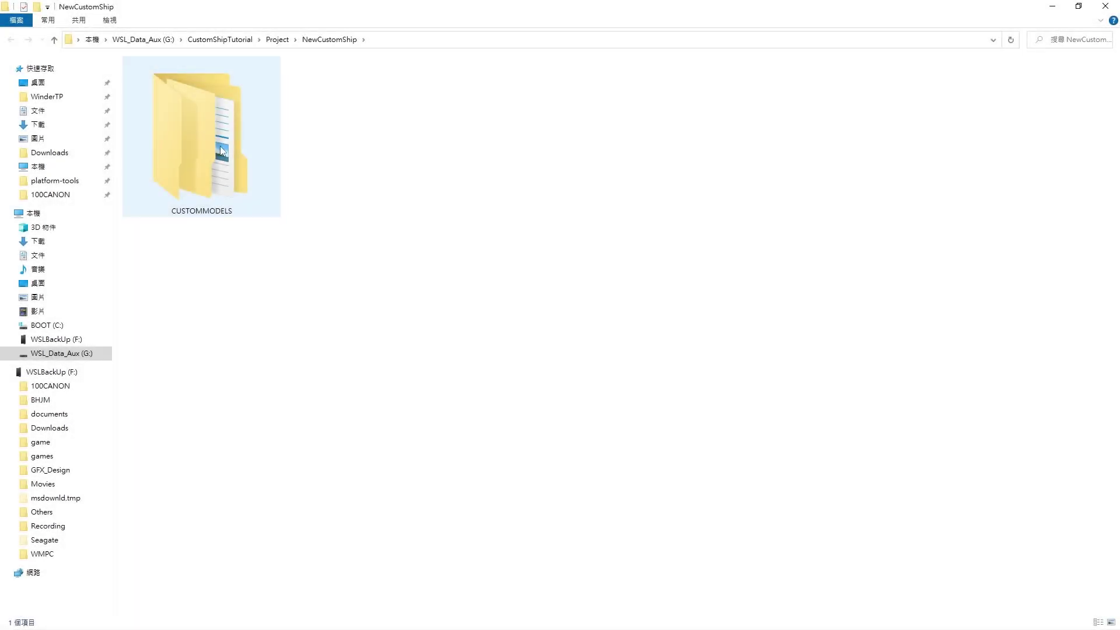
In File Explorer, inspect the exported files under CUSTOMMODELS\WINDER\WINDER_BORDERLAND, including the inner ENTITIES and TEXTURES folders
{"action": "double_click", "coordinate": [209, 144]}
{"action": "left_click", "coordinate": [214, 144]}
{"action": "double_click", "coordinate": [214, 144]}
{"action": "double_click", "coordinate": [215, 143]}
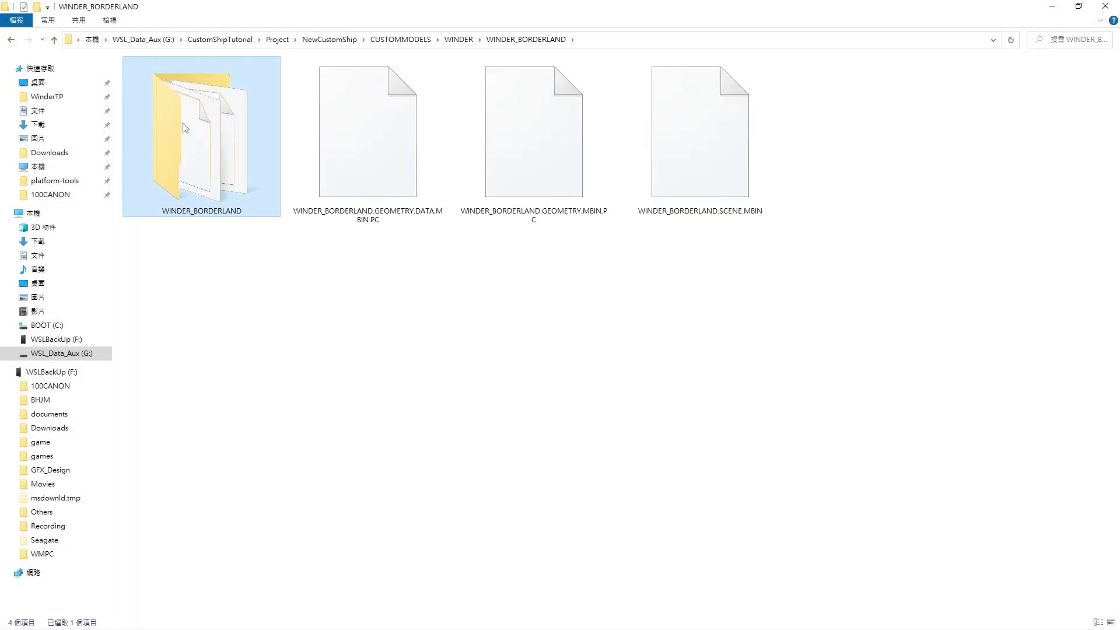
{"action": "double_click", "coordinate": [225, 152]}
{"action": "double_click", "coordinate": [245, 175]}
{"action": "key", "text": "alt+Left"}
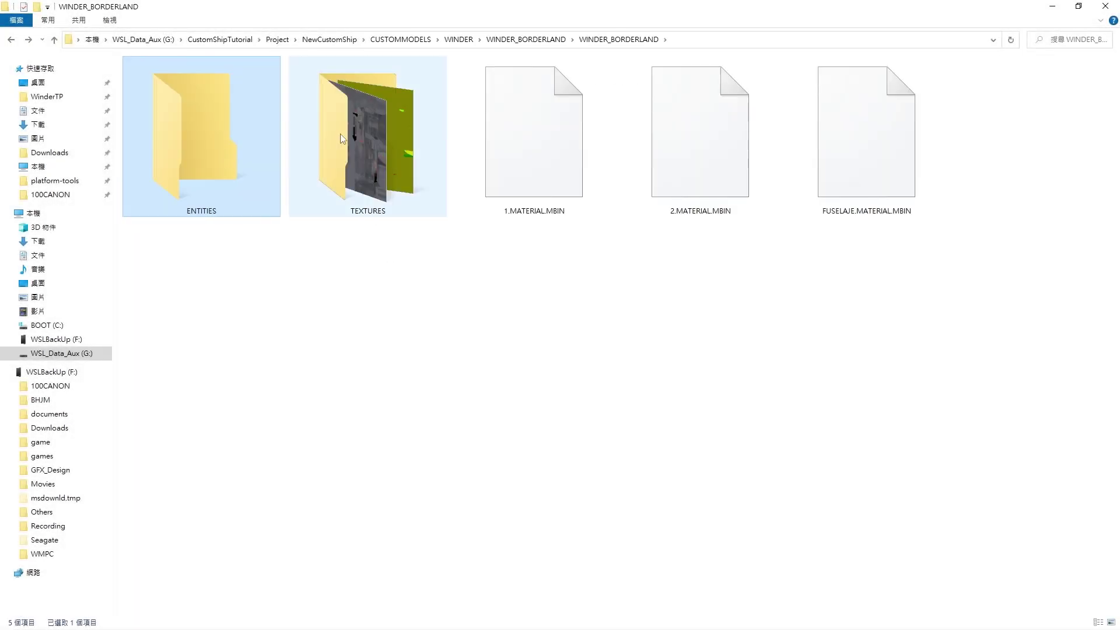
{"action": "double_click", "coordinate": [341, 133]}
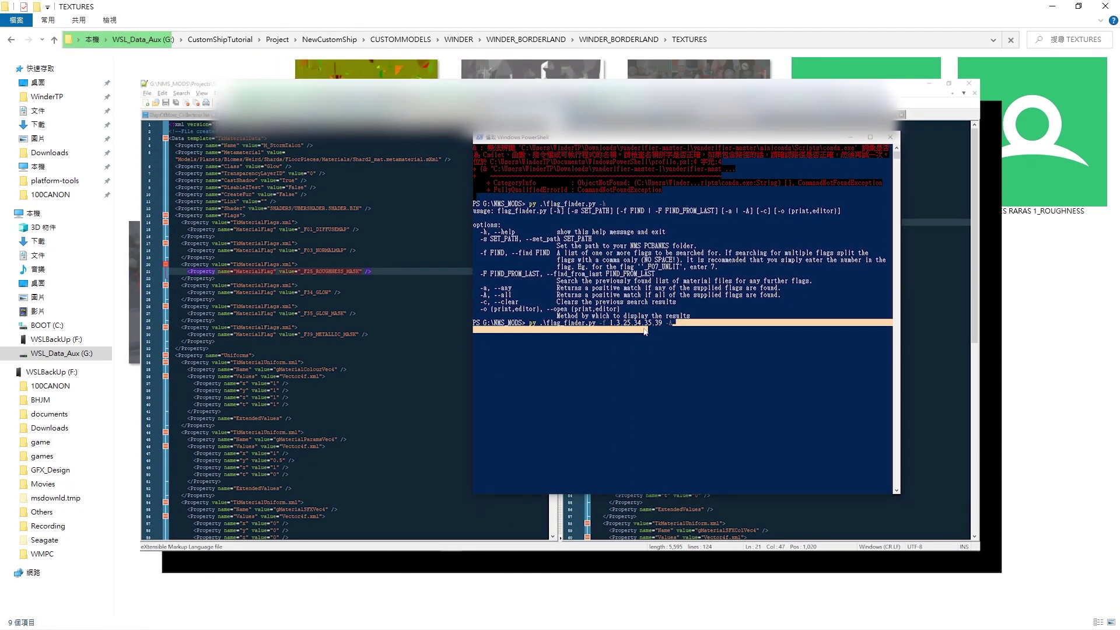
Go back up to the Project folder and reopen NewCustomShip\CUSTOMMODELS
{"action": "key", "text": "alt+Left"}
{"action": "key", "text": "alt+Left"}
{"action": "key", "text": "alt+Left"}
{"action": "key", "text": "alt+Left"}
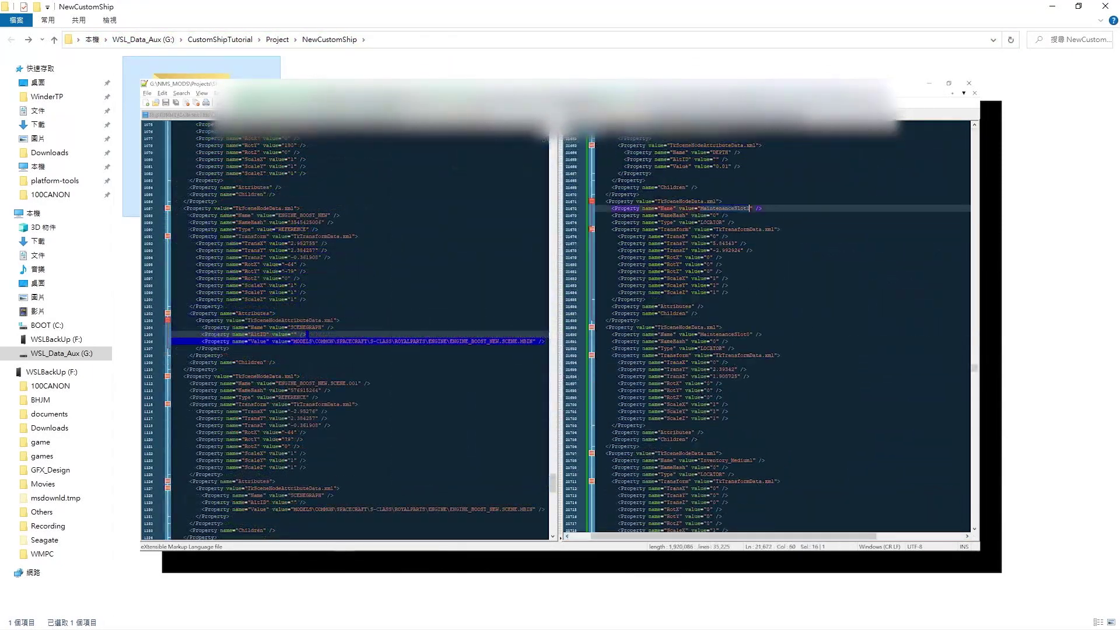
{"action": "left_click", "coordinate": [278, 40]}
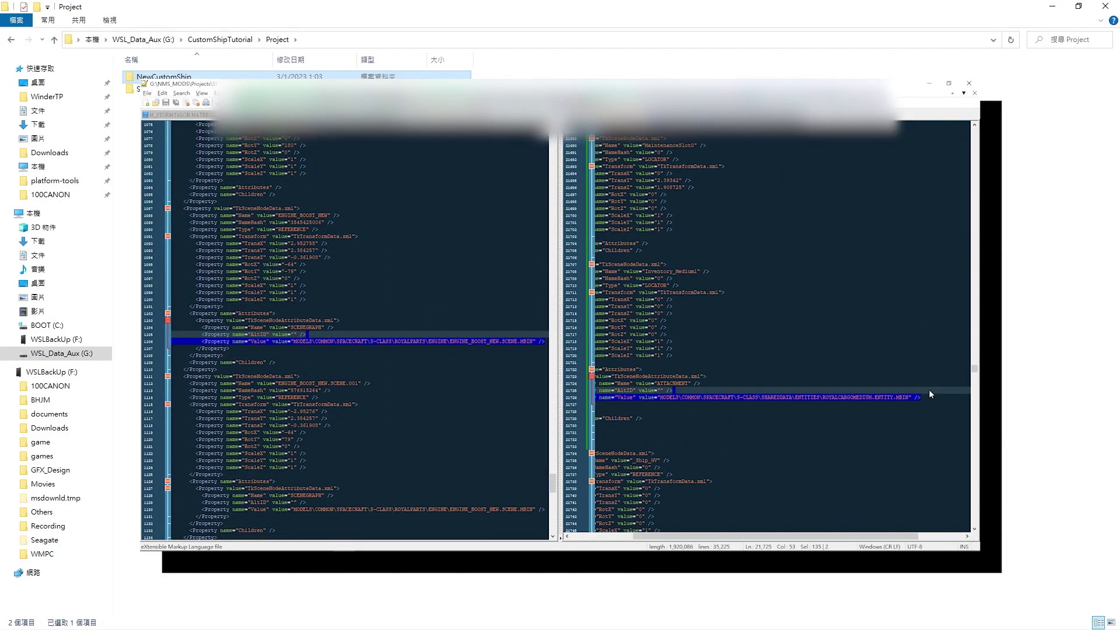
{"action": "key", "text": "Return"}
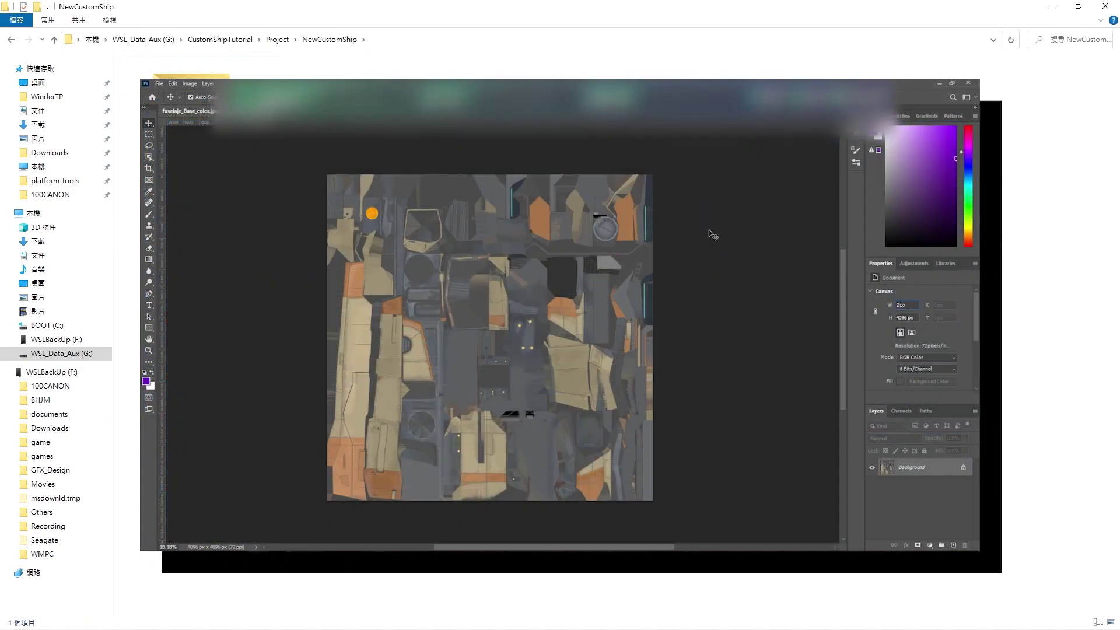
{"action": "key", "text": "Return"}
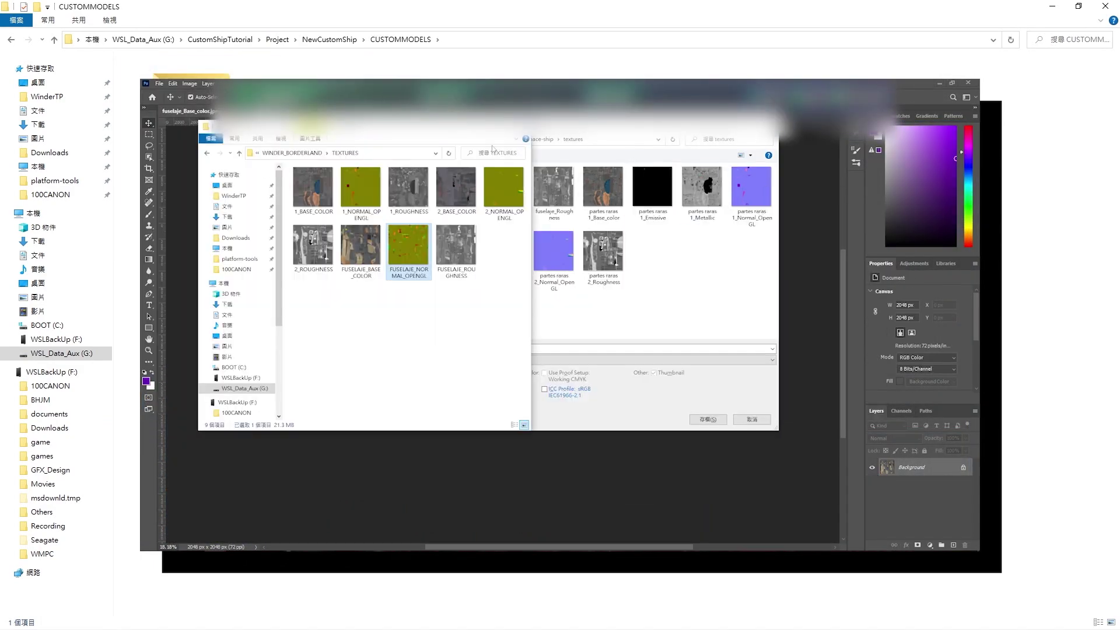